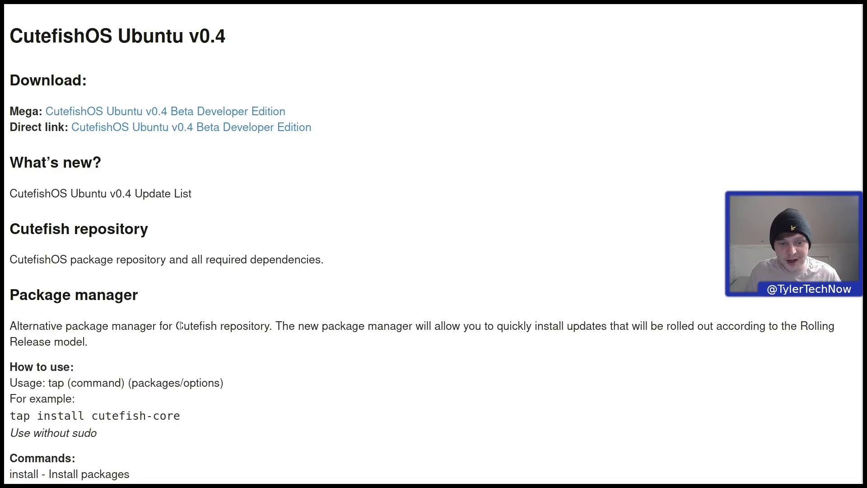
- Read through the v0.4 release notes, highlighting the new mouse theme, power management and system effects lines
{"action": "scroll", "coordinate": [179, 326], "scroll_direction": "down", "scroll_amount": 3}
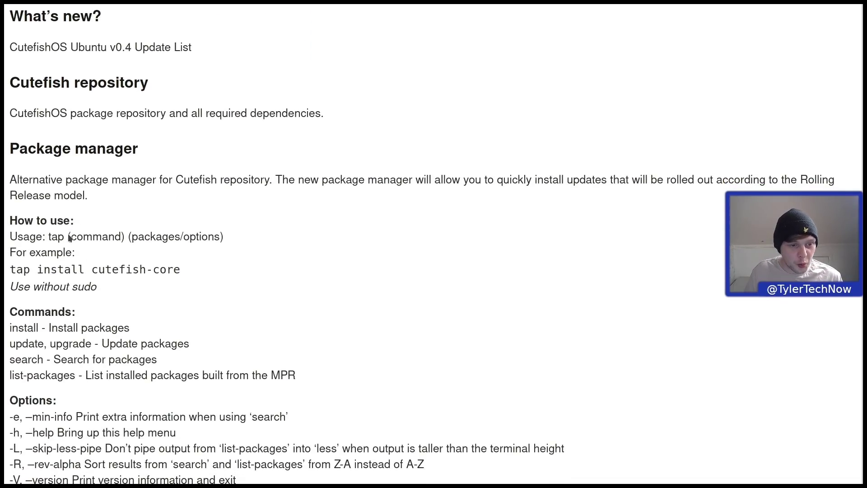
{"action": "scroll", "coordinate": [87, 237], "scroll_direction": "down", "scroll_amount": 10}
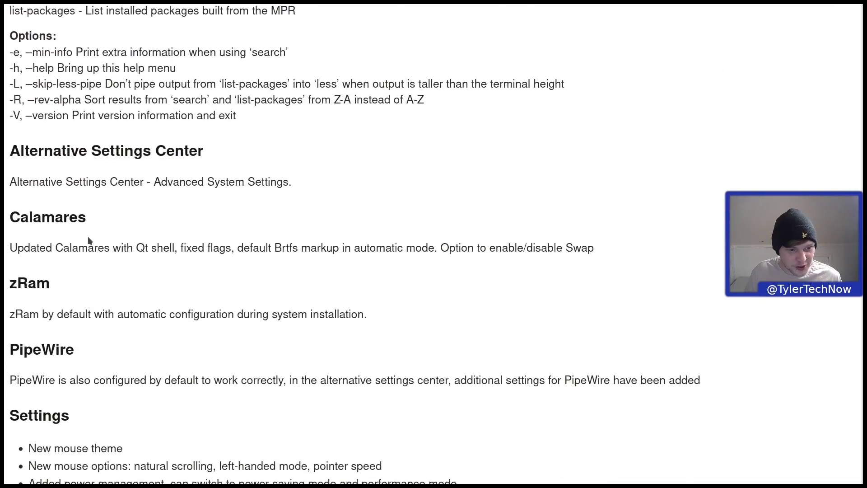
{"action": "scroll", "coordinate": [88, 237], "scroll_direction": "up", "scroll_amount": 2}
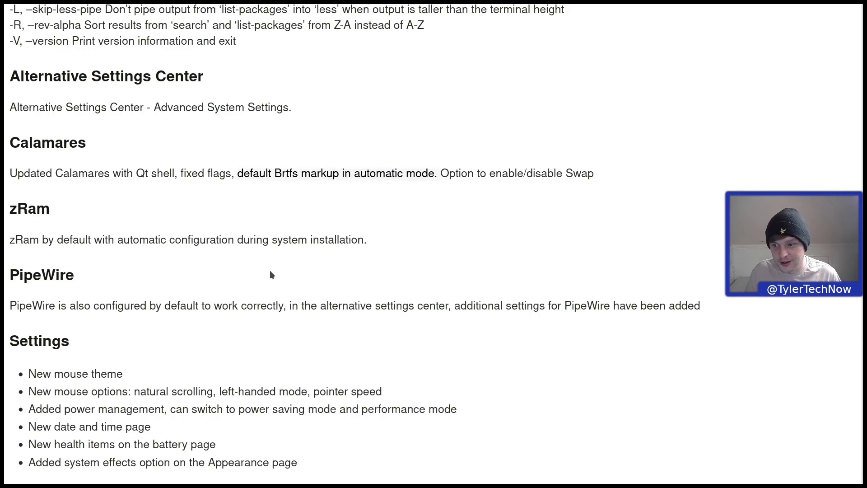
{"action": "scroll", "coordinate": [274, 269], "scroll_direction": "down", "scroll_amount": 5}
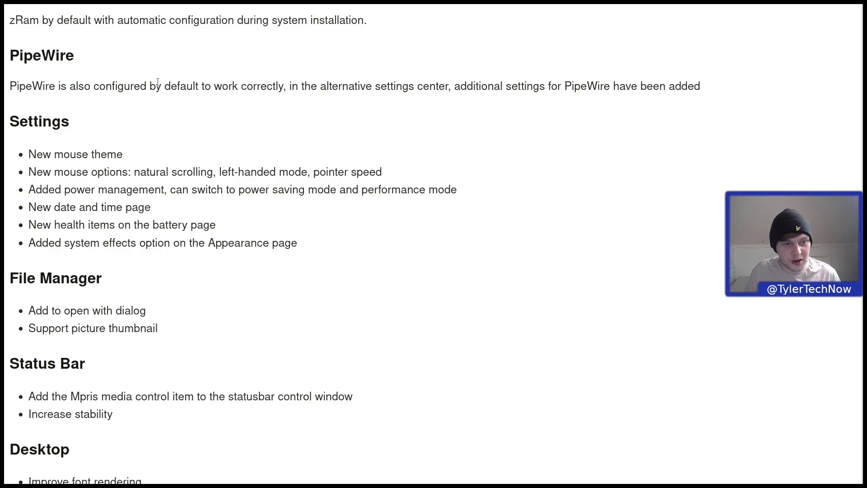
{"action": "scroll", "coordinate": [158, 82], "scroll_direction": "down", "scroll_amount": 2}
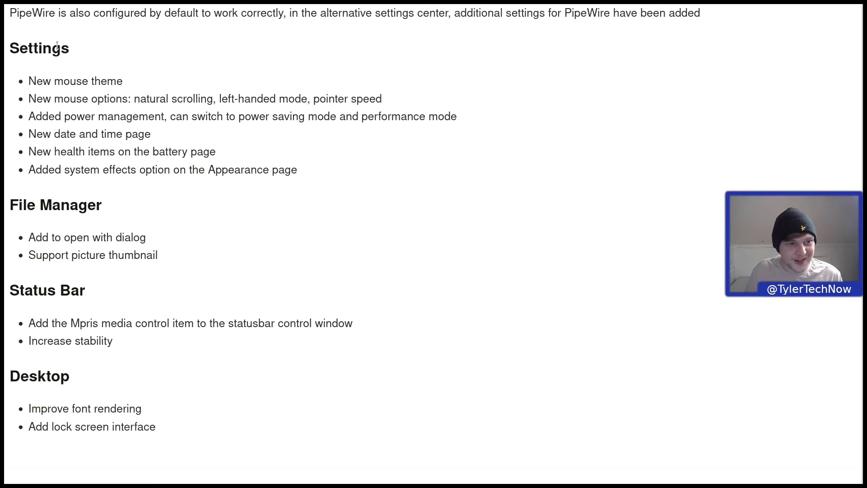
{"action": "left_click_drag", "start_coordinate": [112, 81], "coordinate": [24, 85]}
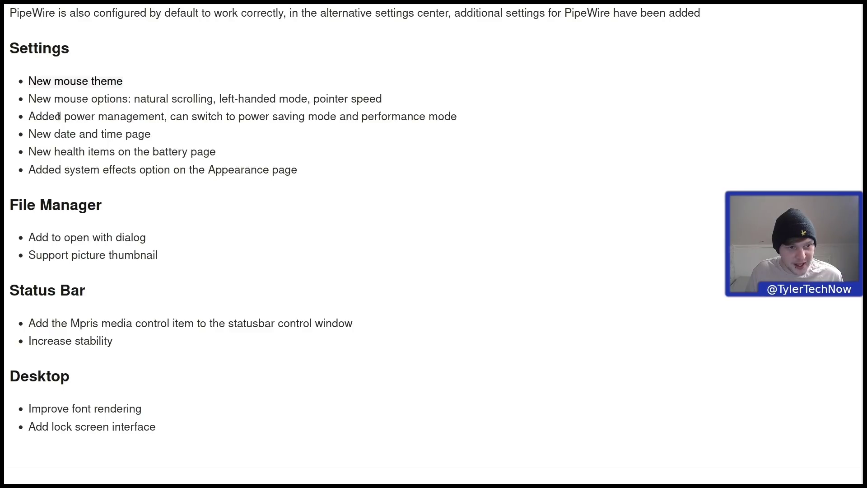
{"action": "left_click_drag", "start_coordinate": [61, 116], "coordinate": [207, 114]}
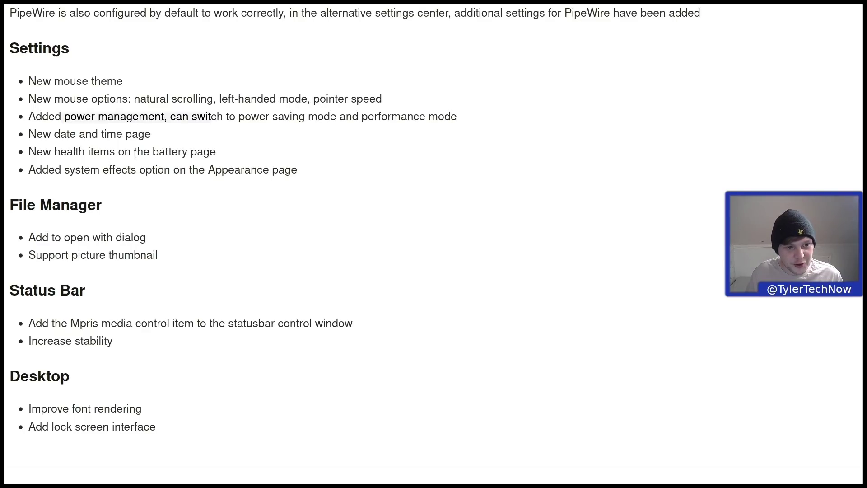
{"action": "left_click_drag", "start_coordinate": [64, 170], "coordinate": [297, 171]}
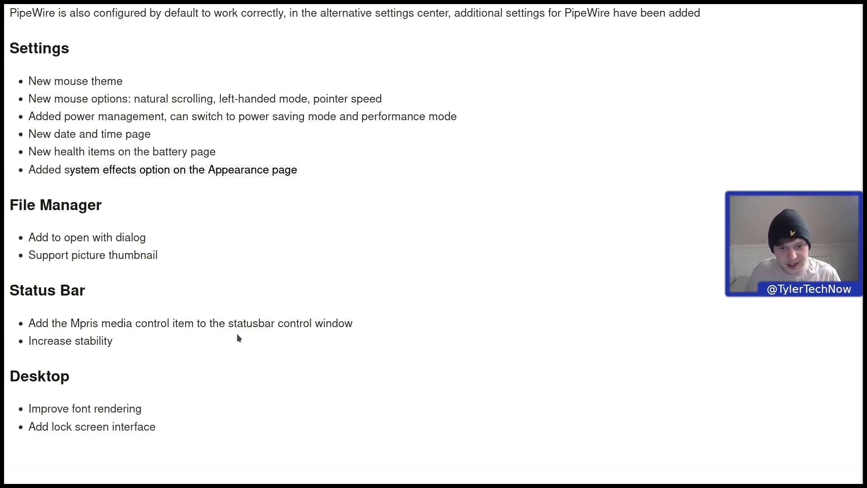
{"action": "left_click_drag", "start_coordinate": [171, 349], "coordinate": [29, 342]}
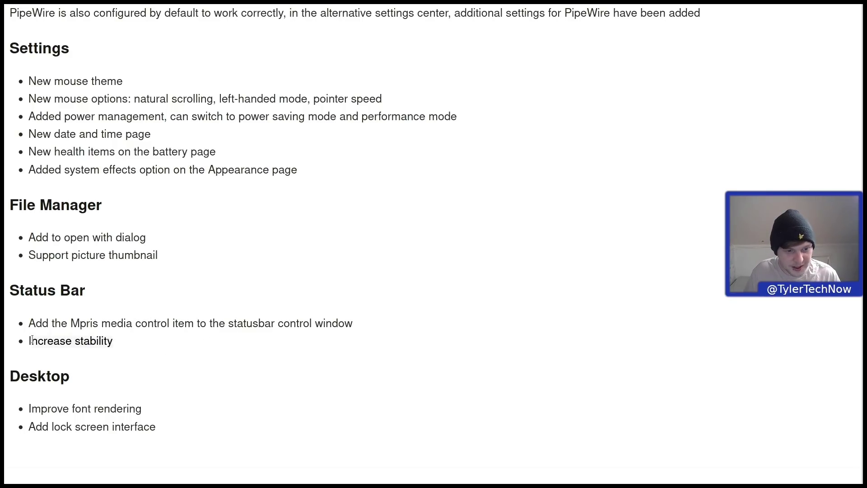
- Read to the end of the v0.4 notes, highlighting the Add lock screen interface item
{"action": "scroll", "coordinate": [94, 342], "scroll_direction": "down", "scroll_amount": 1}
{"action": "scroll", "coordinate": [93, 339], "scroll_direction": "down", "scroll_amount": 3}
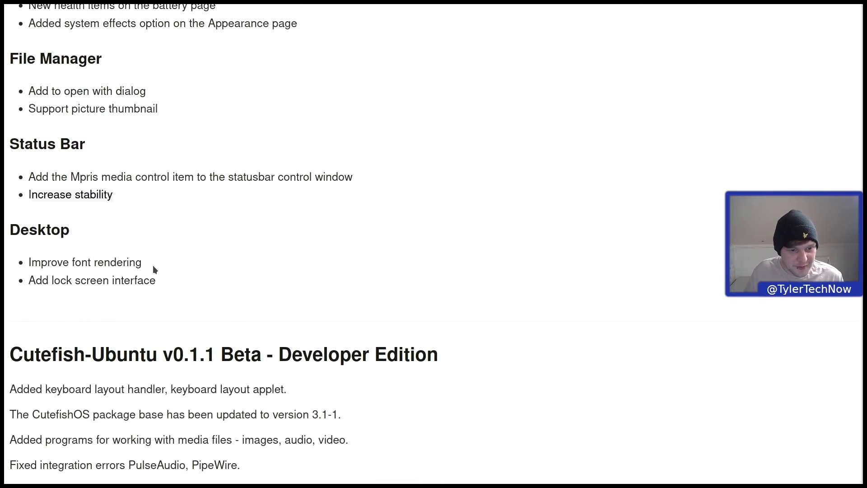
{"action": "left_click_drag", "start_coordinate": [152, 264], "coordinate": [30, 259]}
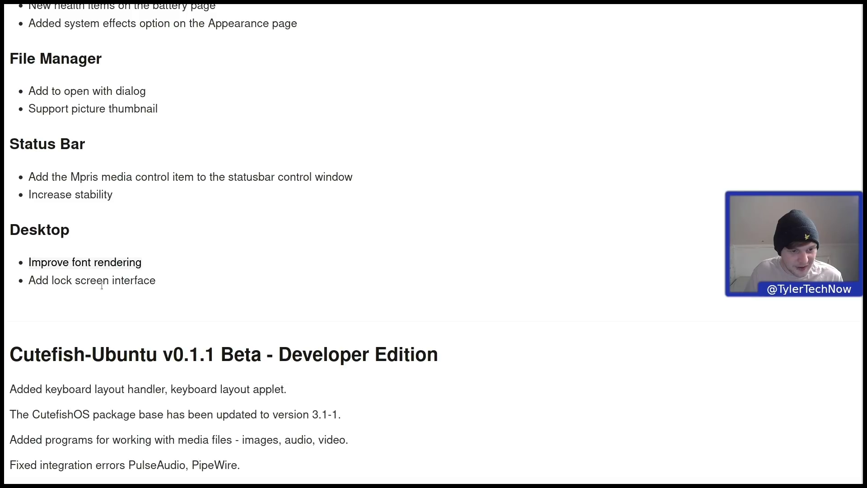
{"action": "left_click_drag", "start_coordinate": [167, 284], "coordinate": [26, 280]}
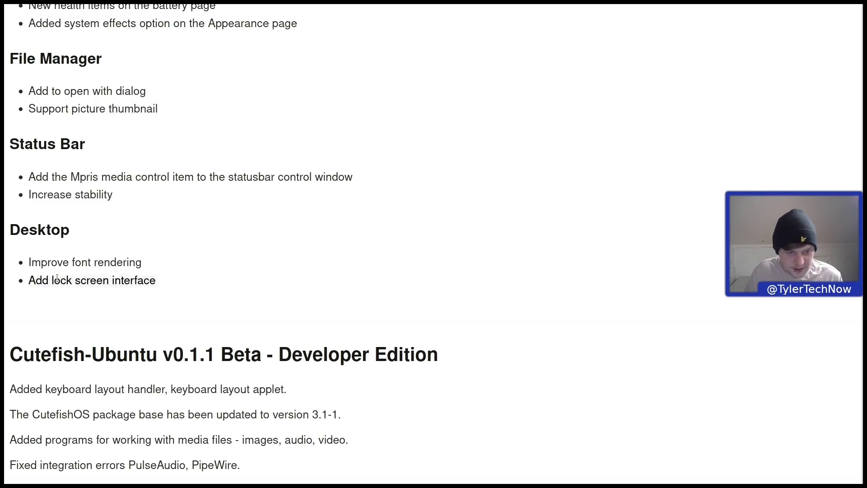
{"action": "scroll", "coordinate": [57, 278], "scroll_direction": "down", "scroll_amount": 5}
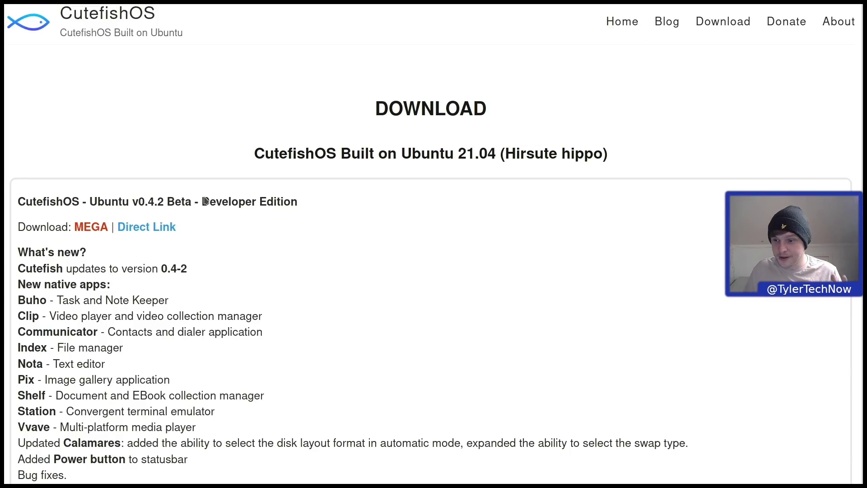
- Scroll through the v0.4.2 What's new list and the page footer
{"action": "scroll", "coordinate": [204, 201], "scroll_direction": "down", "scroll_amount": 2}
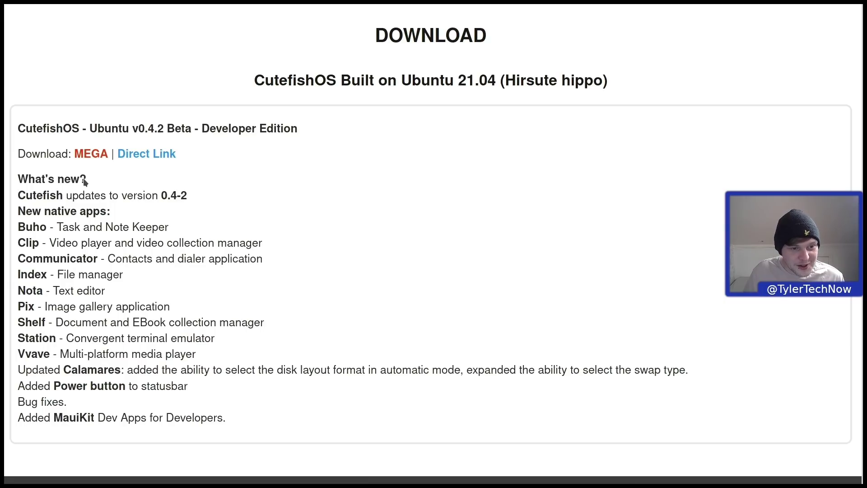
{"action": "scroll", "coordinate": [85, 179], "scroll_direction": "down", "scroll_amount": 4}
{"action": "scroll", "coordinate": [91, 174], "scroll_direction": "up", "scroll_amount": 2}
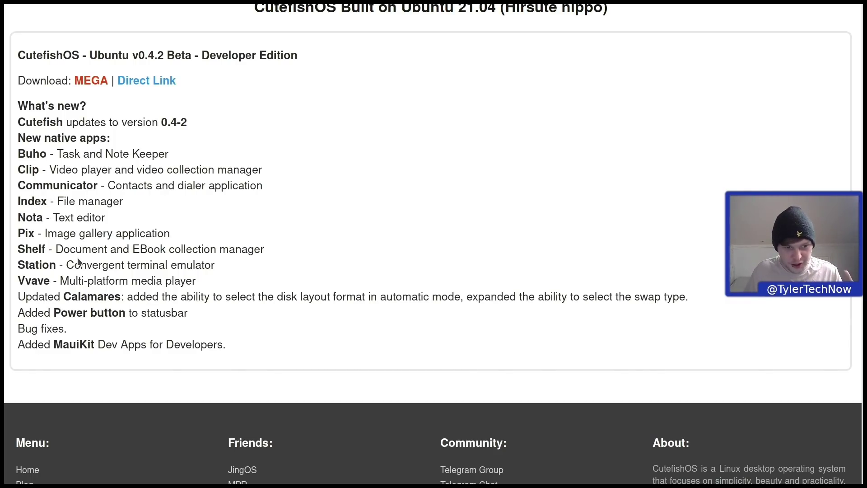
{"action": "scroll", "coordinate": [81, 261], "scroll_direction": "up", "scroll_amount": 3}
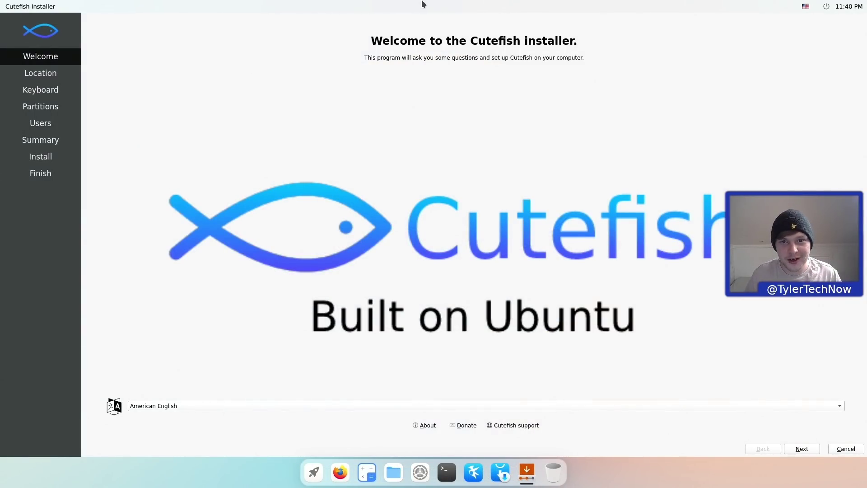
- Restore the installer window and choose British English (United Kingdom) as the language
{"action": "double_click", "coordinate": [440, 4]}
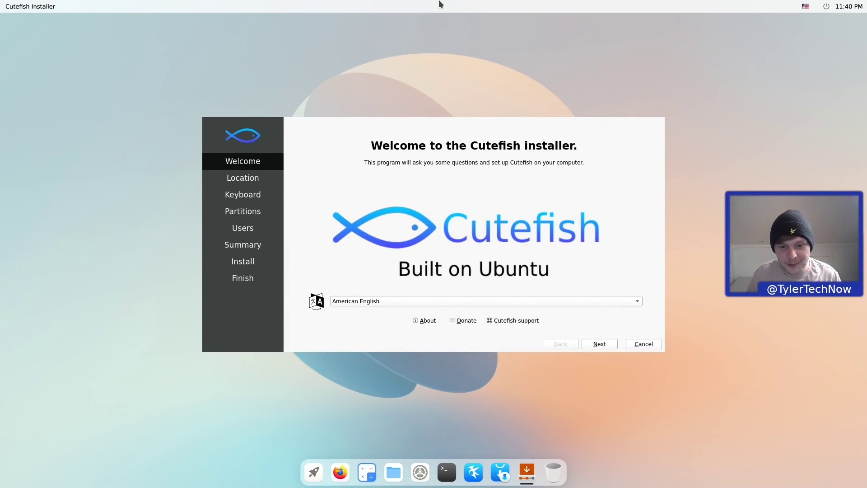
{"action": "left_click", "coordinate": [357, 301]}
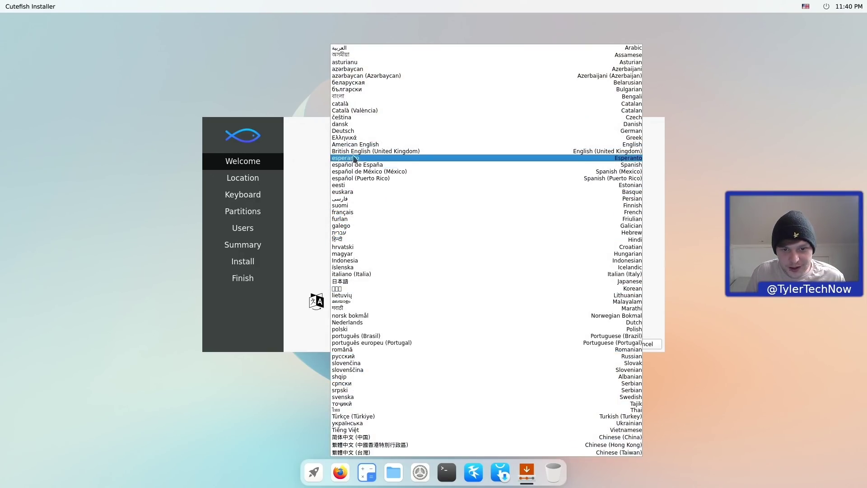
{"action": "left_click", "coordinate": [357, 152]}
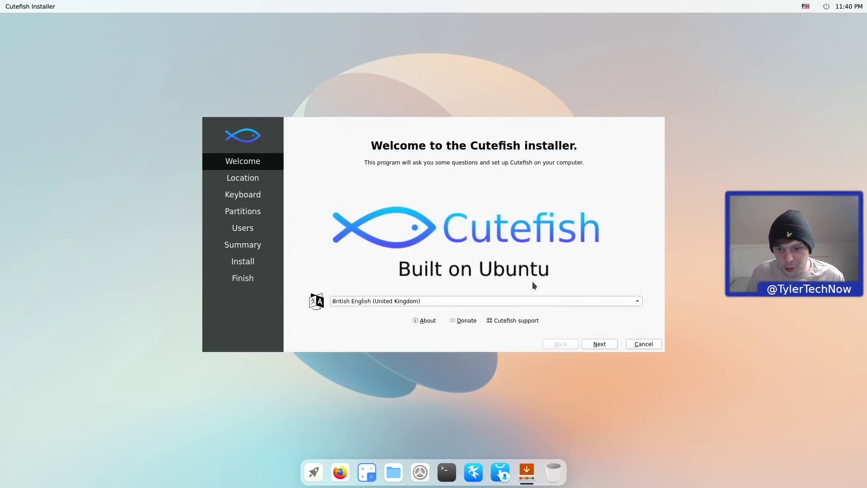
- Accept London as the location and test the keyboard layout, reaching the partitioning step
{"action": "left_click", "coordinate": [599, 343]}
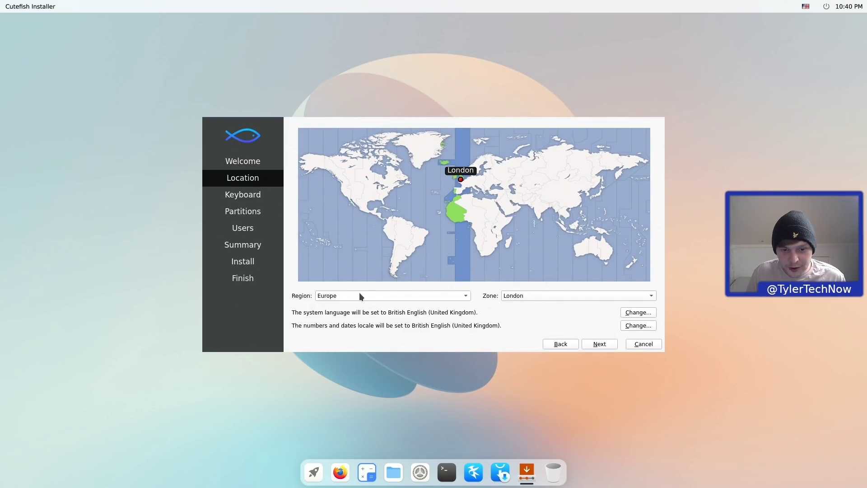
{"action": "left_click", "coordinate": [600, 345]}
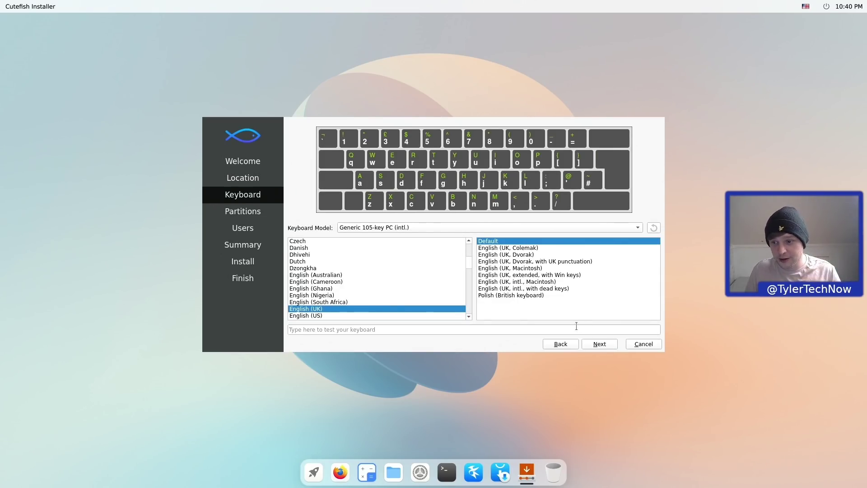
{"action": "left_click", "coordinate": [408, 330]}
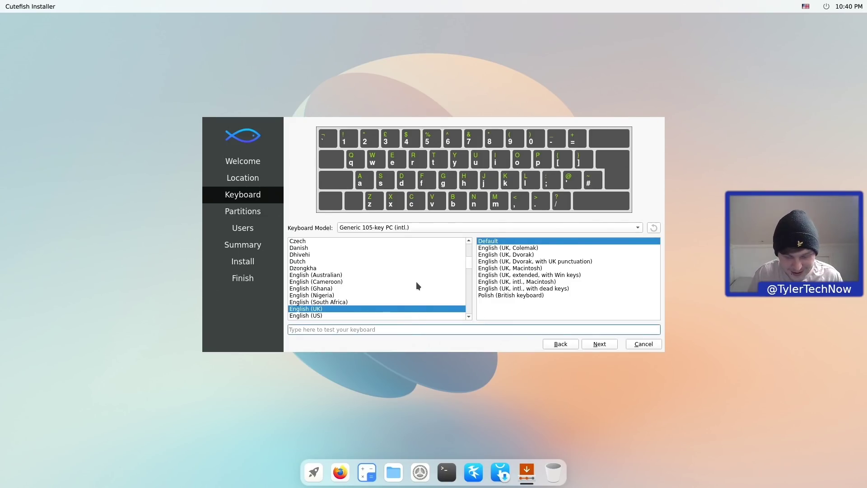
{"action": "type", "text": "~/"}
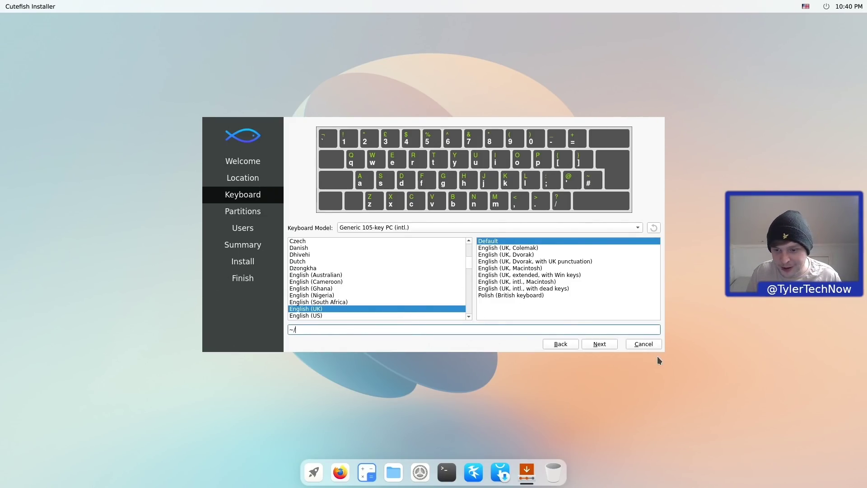
{"action": "left_click", "coordinate": [611, 346]}
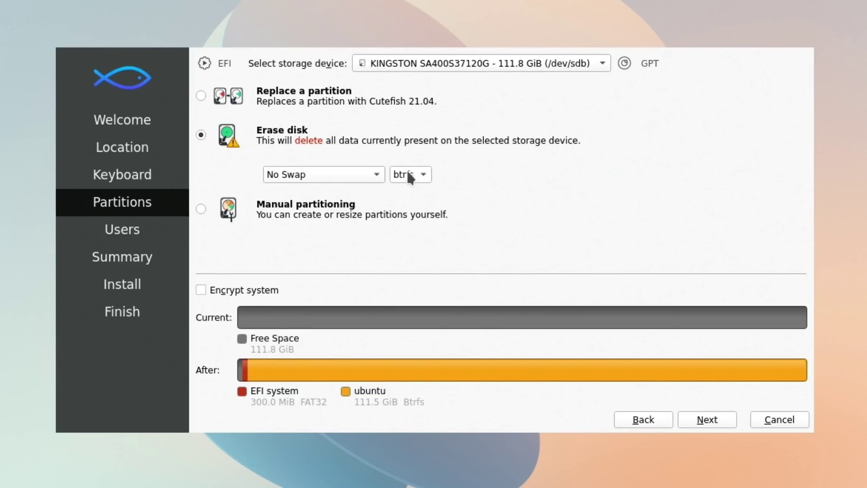
- Keep btrfs as the filesystem and choose Swap (no Hibernate) for an 8.8 GiB swap partition
{"action": "left_click", "coordinate": [420, 171]}
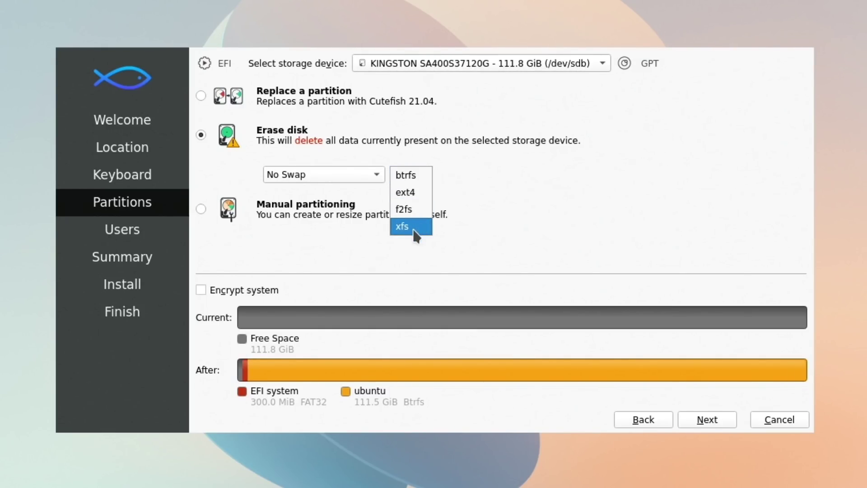
{"action": "left_click", "coordinate": [464, 157]}
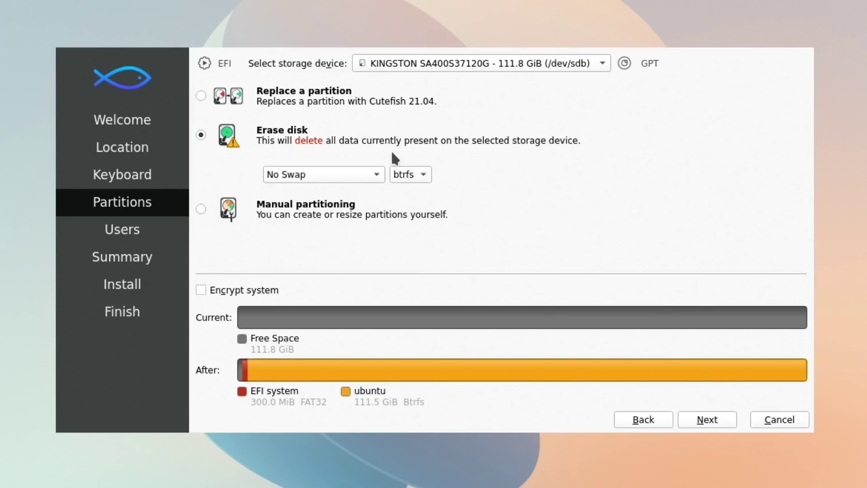
{"action": "left_click", "coordinate": [361, 175]}
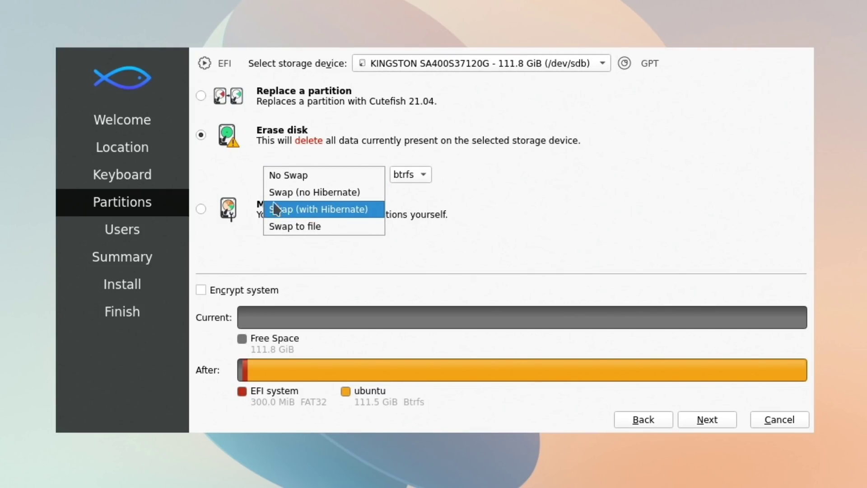
{"action": "left_click", "coordinate": [307, 194]}
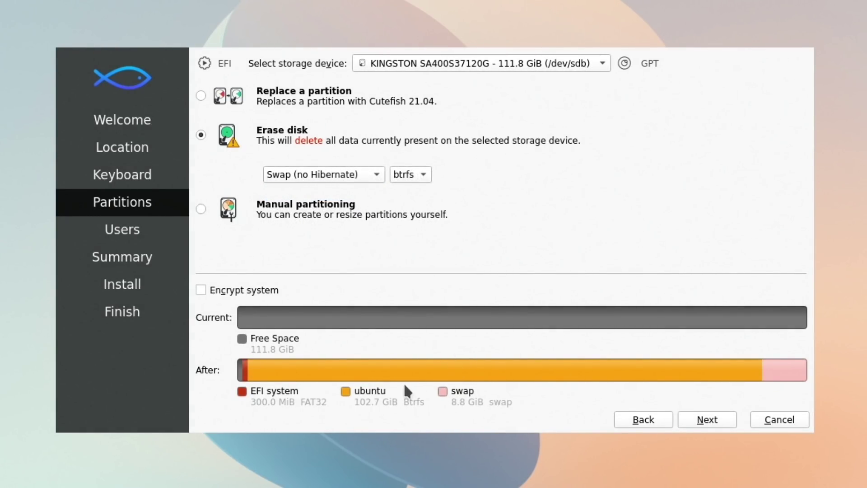
- Enter the account username and set the computer name to fishboii
{"action": "left_click", "coordinate": [708, 419]}
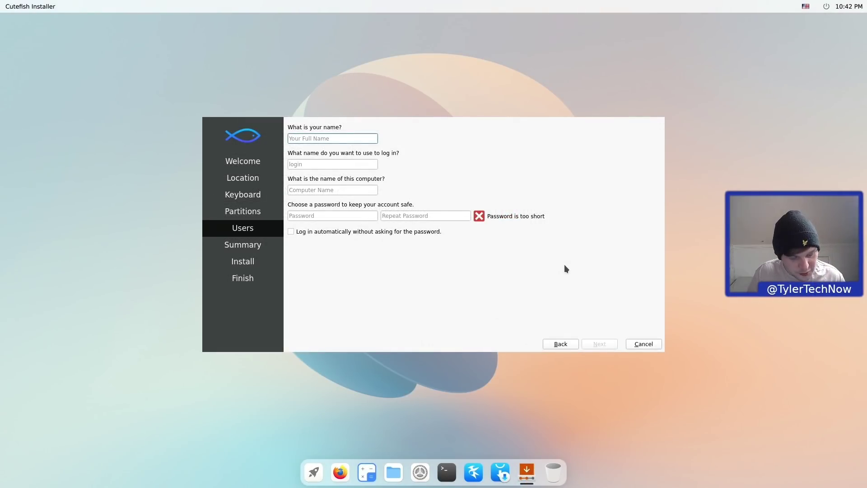
{"action": "type", "text": "tyler"}
{"action": "key", "text": "Tab"}
{"action": "key", "text": "Tab"}
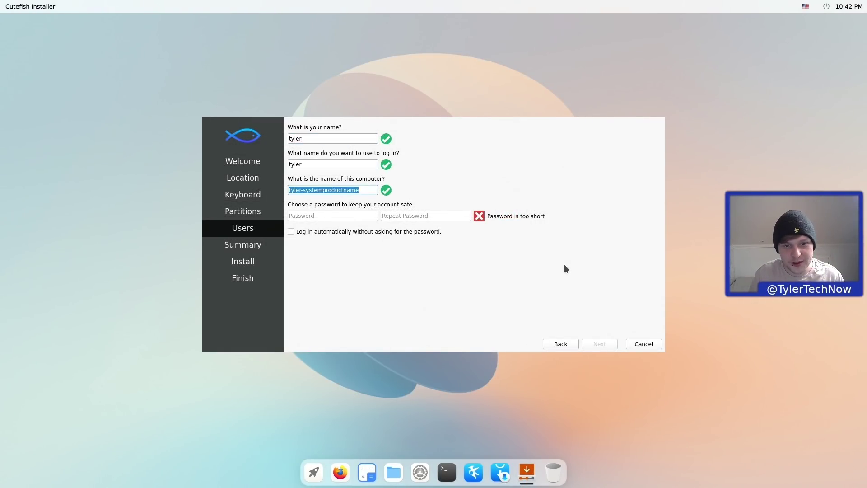
{"action": "type", "text": "fishboii"}
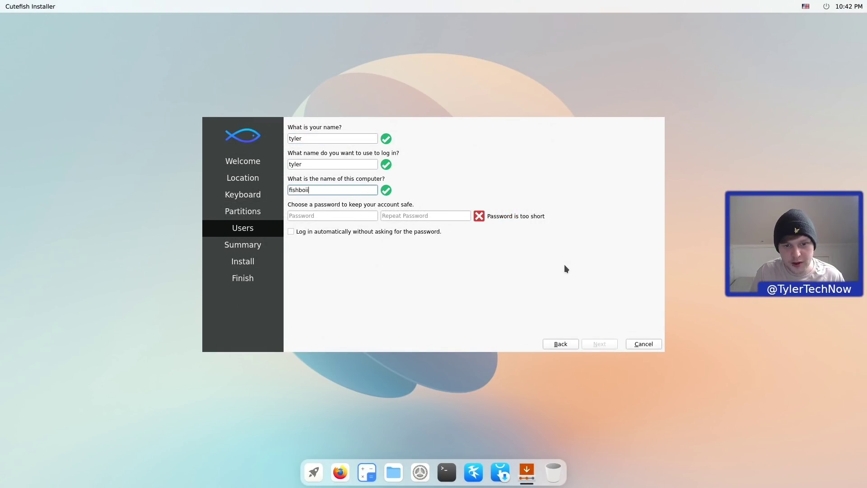
- Enter the account password in both fields and continue to the installation summary
{"action": "key", "text": "Tab"}
{"action": "type", "text": "********"}
{"action": "key", "text": "Tab"}
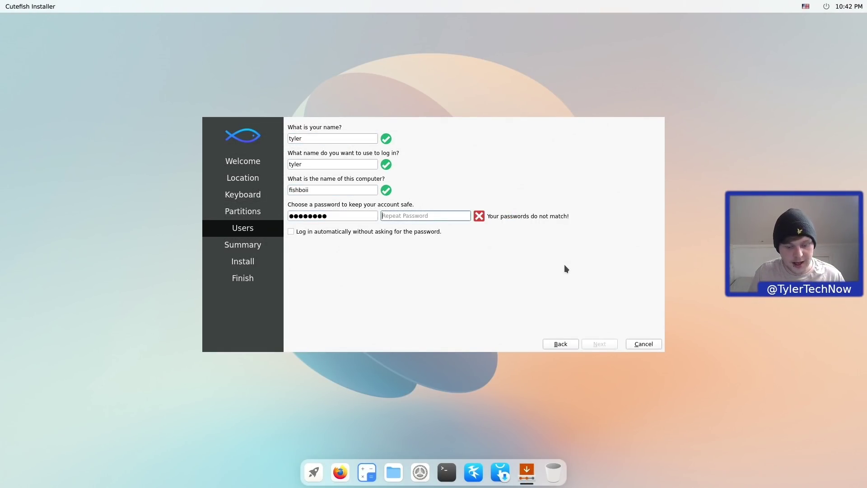
{"action": "type", "text": "********"}
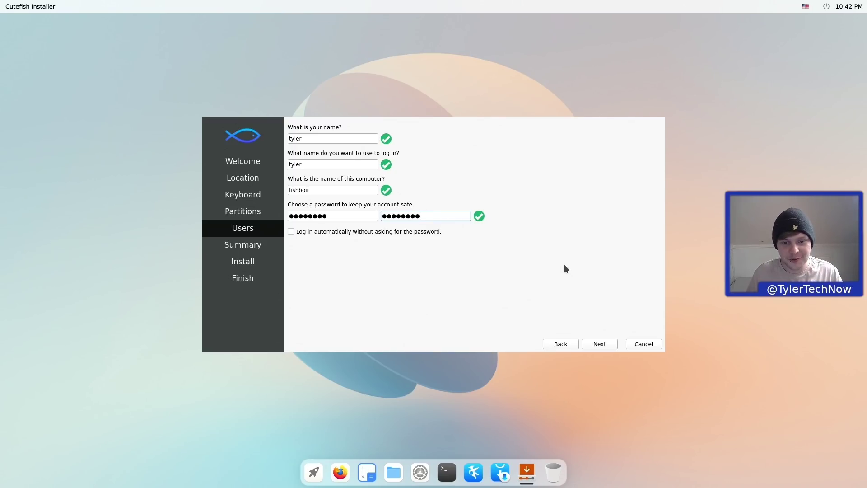
{"action": "left_click", "coordinate": [606, 340]}
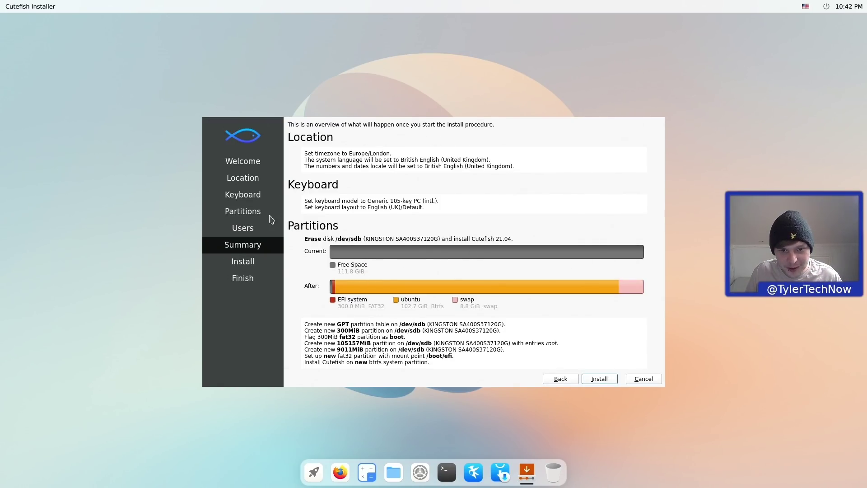
- Install Cutefish 21.04 to the disk and log in to the new desktop with the account password
{"action": "left_click", "coordinate": [601, 376]}
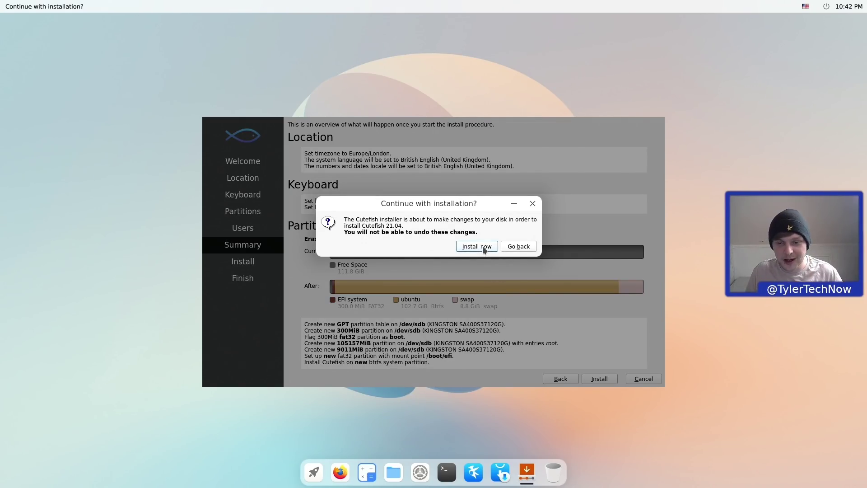
{"action": "left_click", "coordinate": [476, 246]}
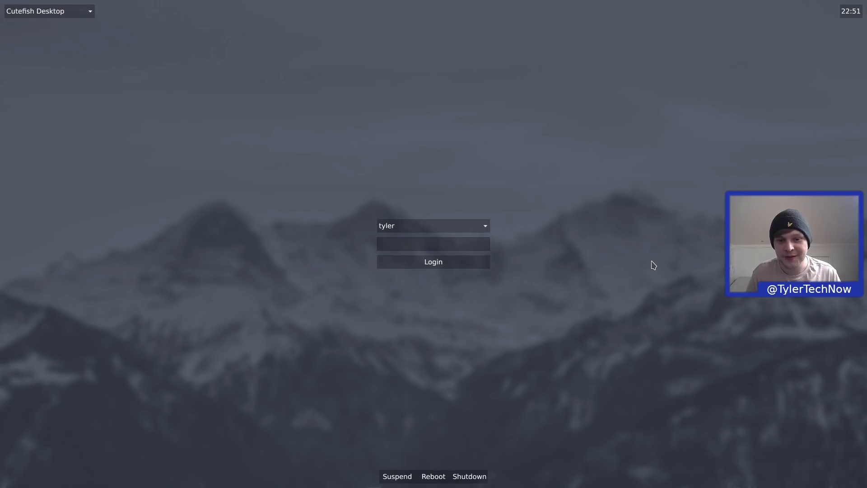
{"action": "type", "text": "********"}
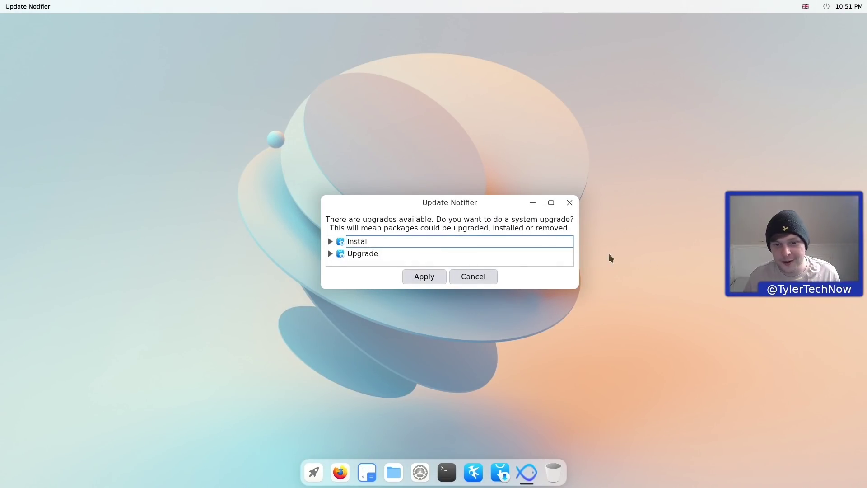
- Review the packages to be installed and upgraded, then apply the system upgrade
{"action": "left_click", "coordinate": [329, 242]}
{"action": "scroll", "coordinate": [361, 248], "scroll_direction": "down", "scroll_amount": 3}
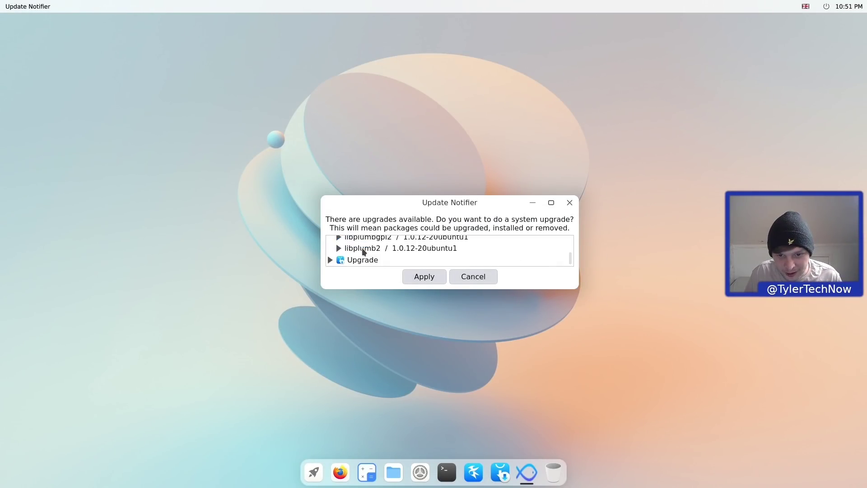
{"action": "left_click", "coordinate": [329, 260]}
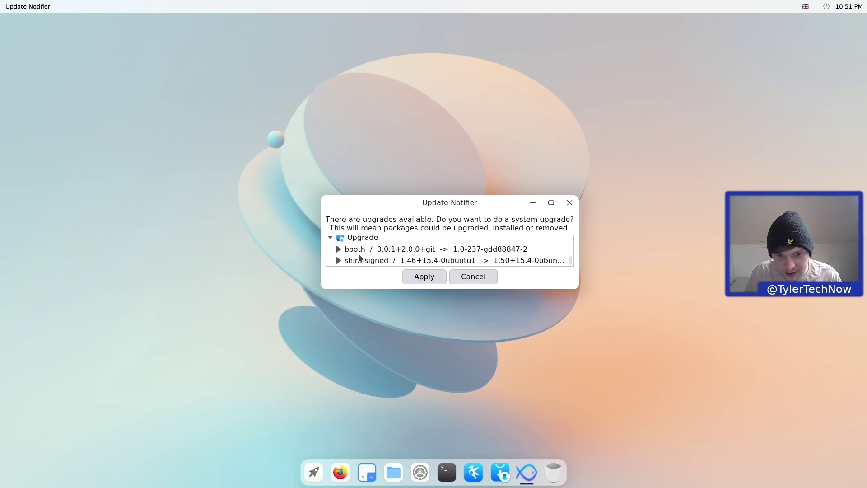
{"action": "scroll", "coordinate": [433, 262], "scroll_direction": "up", "scroll_amount": 3}
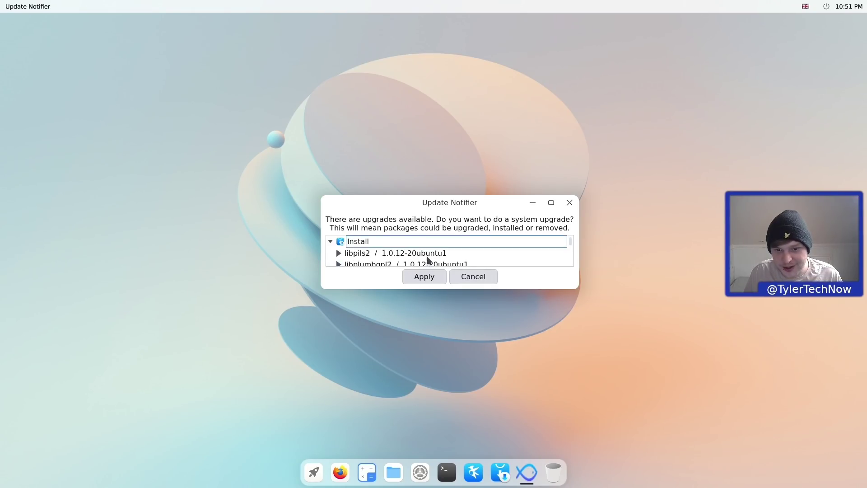
{"action": "left_click", "coordinate": [426, 279]}
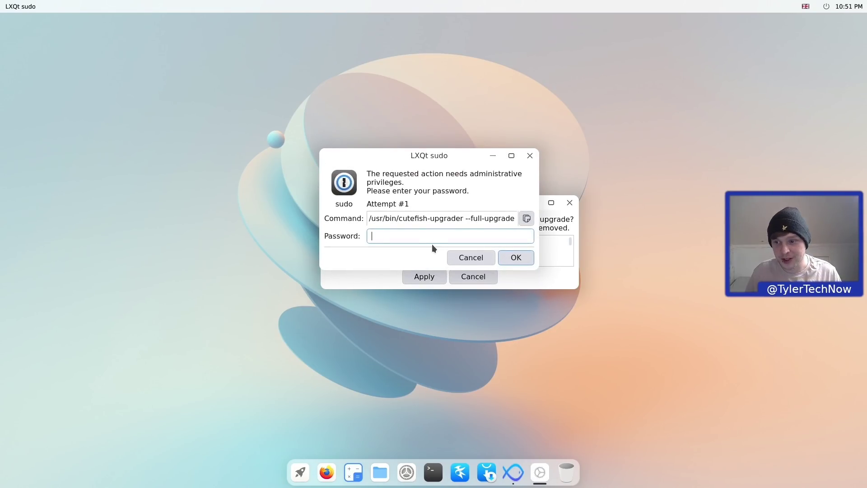
- Enter the administrator password to authorise cutefish-upgrader --full-upgrade
{"action": "type", "text": "*********"}
{"action": "key", "text": "Return"}
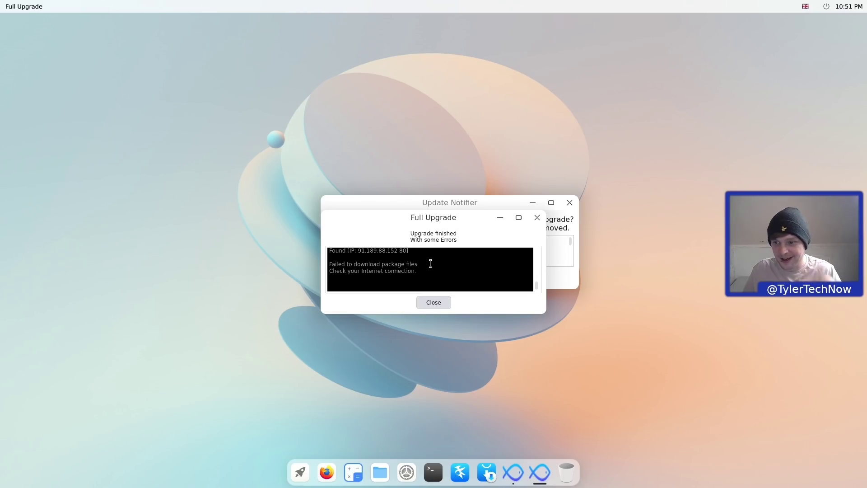
- Close the upgrade report and rerun Cutefish Full Upgrade from the Launcher with the administrator password
{"action": "left_click", "coordinate": [436, 303]}
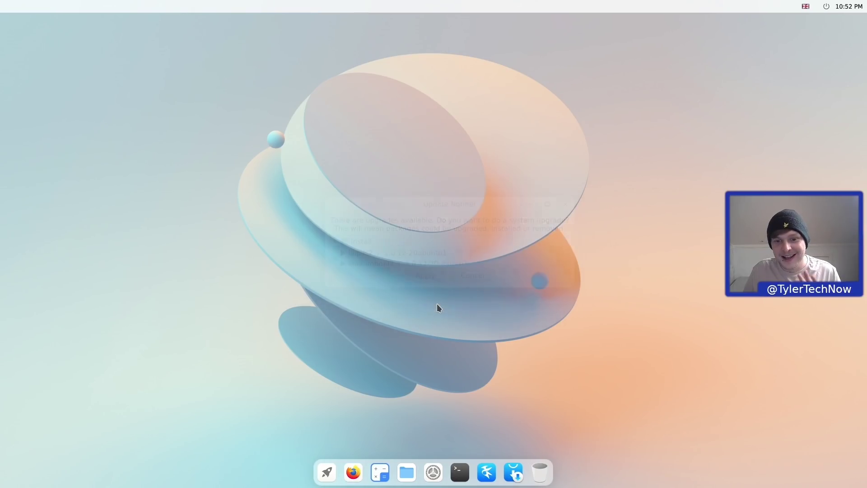
{"action": "left_click", "coordinate": [327, 472]}
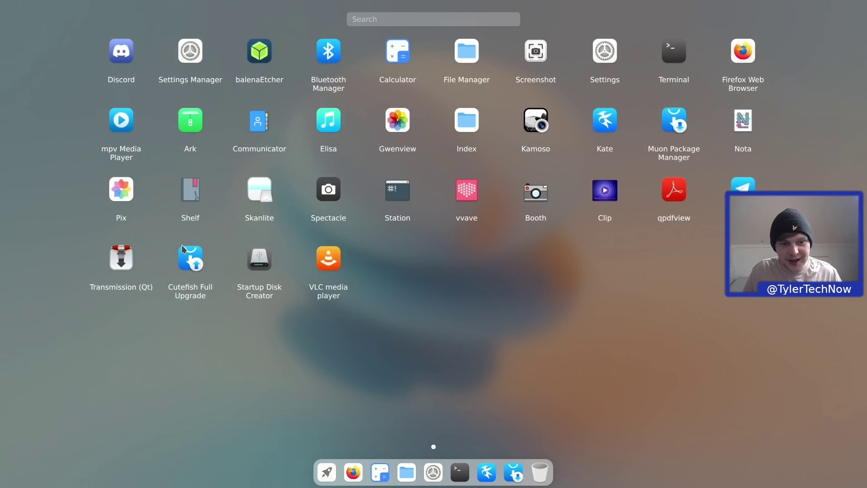
{"action": "left_click", "coordinate": [193, 263]}
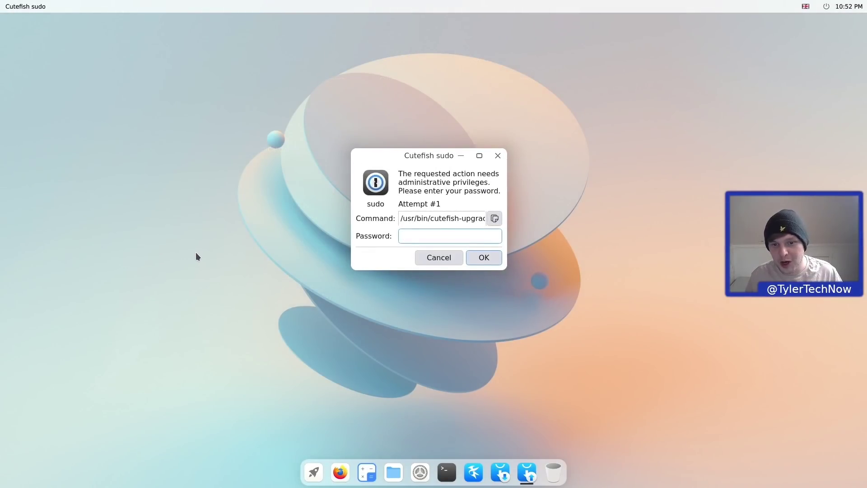
{"action": "type", "text": "*********"}
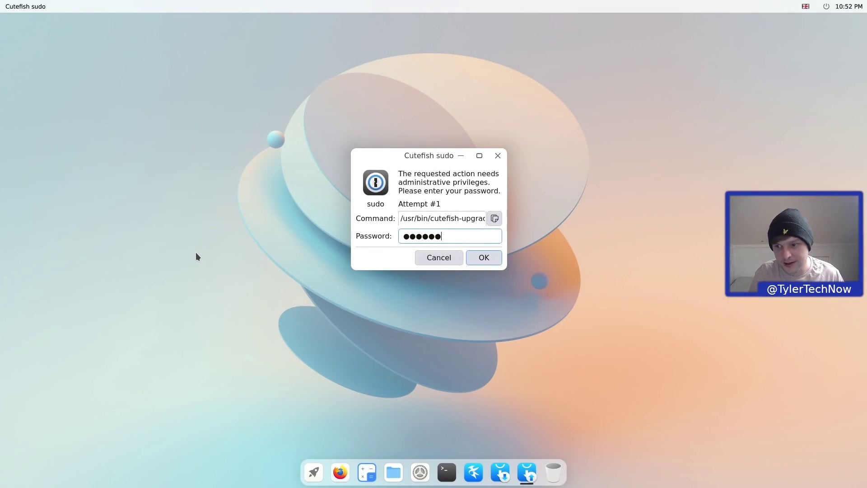
{"action": "key", "text": "Return"}
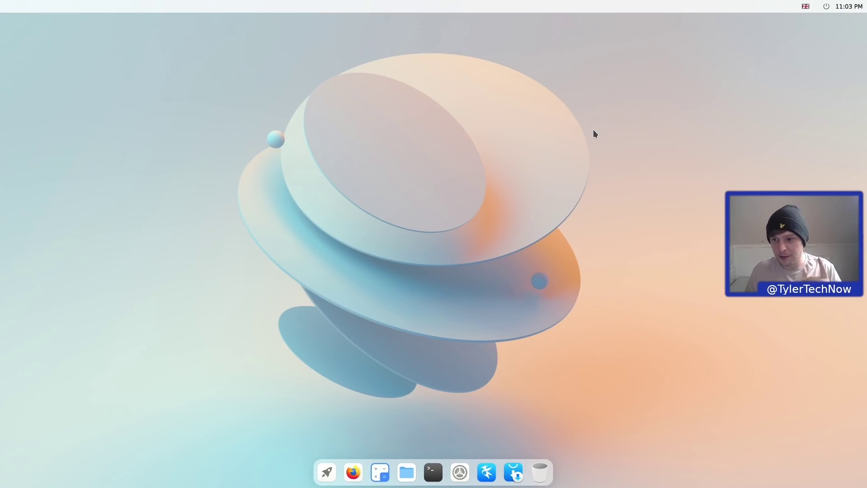
- Open a terminal from the dock and print the shell with echo "$SHELL" (/bin/bash)
{"action": "left_click", "coordinate": [433, 472]}
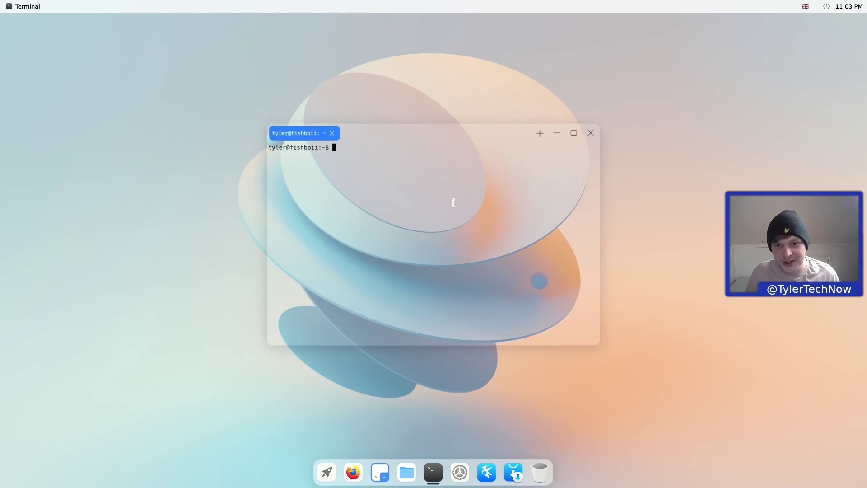
{"action": "mouse_move", "coordinate": [456, 131]}
{"action": "left_mouse_down"}
{"action": "mouse_move", "coordinate": [492, 205]}
{"action": "mouse_move", "coordinate": [445, 197]}
{"action": "mouse_move", "coordinate": [385, 223]}
{"action": "mouse_move", "coordinate": [397, 131]}
{"action": "mouse_move", "coordinate": [414, 158]}
{"action": "mouse_move", "coordinate": [433, 142]}
{"action": "mouse_move", "coordinate": [423, 130]}
{"action": "mouse_move", "coordinate": [467, 145]}
{"action": "left_mouse_up"}
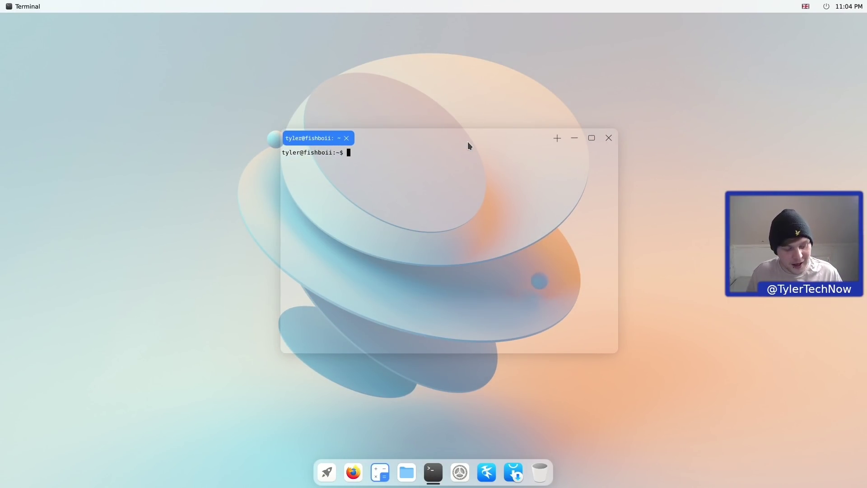
{"action": "type", "text": "echo \""}
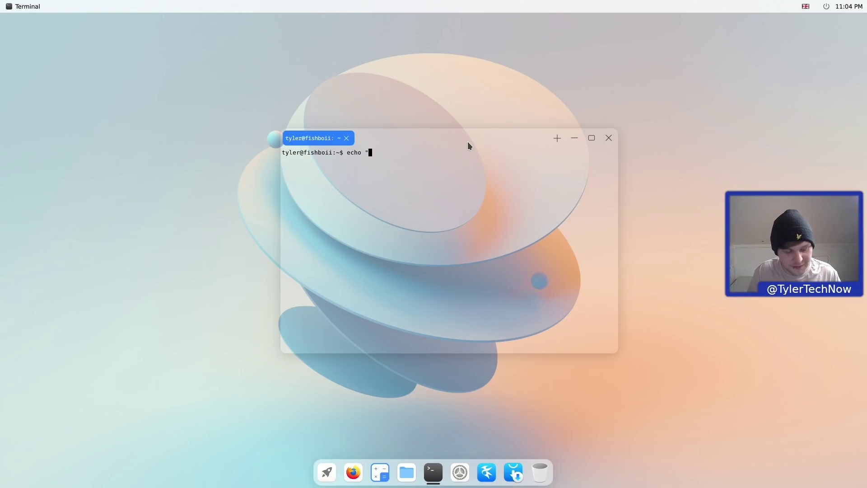
{"action": "type", "text": "$SHELL\""}
{"action": "key", "text": "Return"}
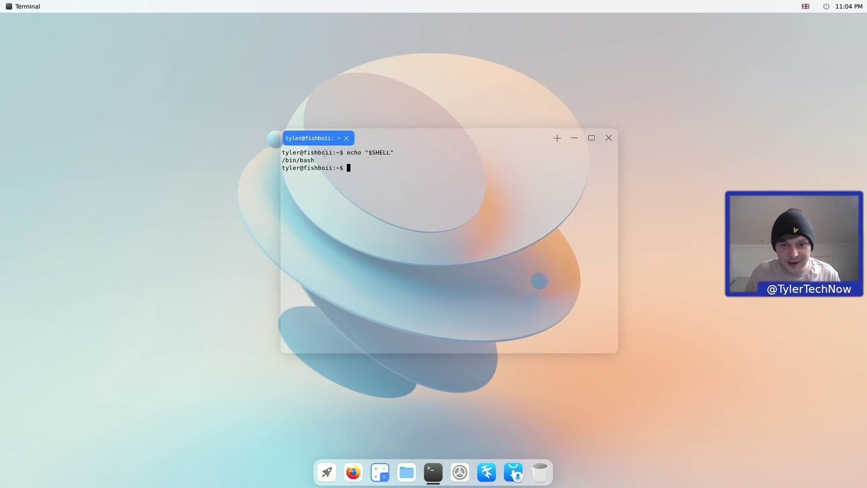
- Check the session type and run lsblk, highlighting the sdb1–sdb3 and zram0–zram3 rows
{"action": "type", "text": "echo \"$XDG_SESSION_TYPE"}
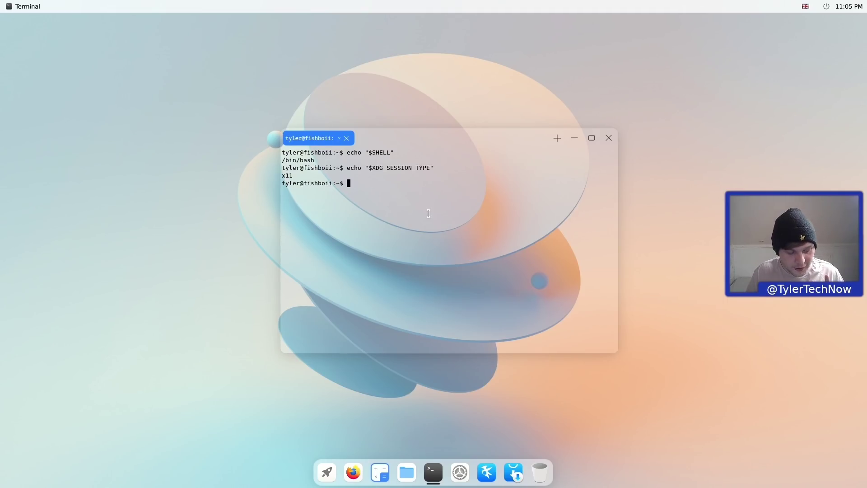
{"action": "type", "text": "lsblk"}
{"action": "key", "text": "Return"}
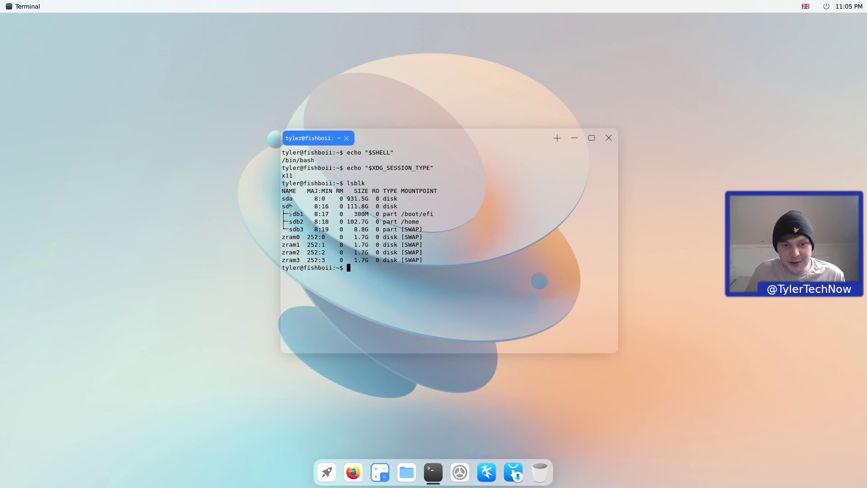
{"action": "left_click_drag", "start_coordinate": [289, 214], "coordinate": [303, 230]}
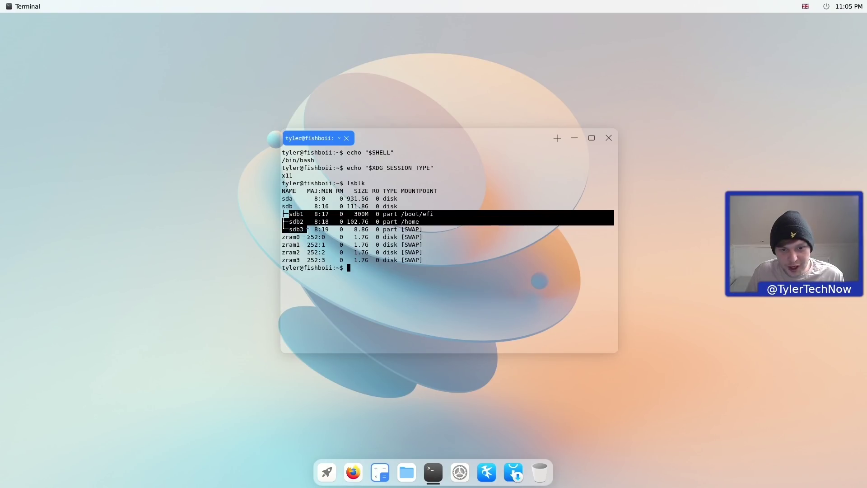
{"action": "left_click", "coordinate": [295, 256]}
{"action": "left_click_drag", "start_coordinate": [301, 260], "coordinate": [280, 237]}
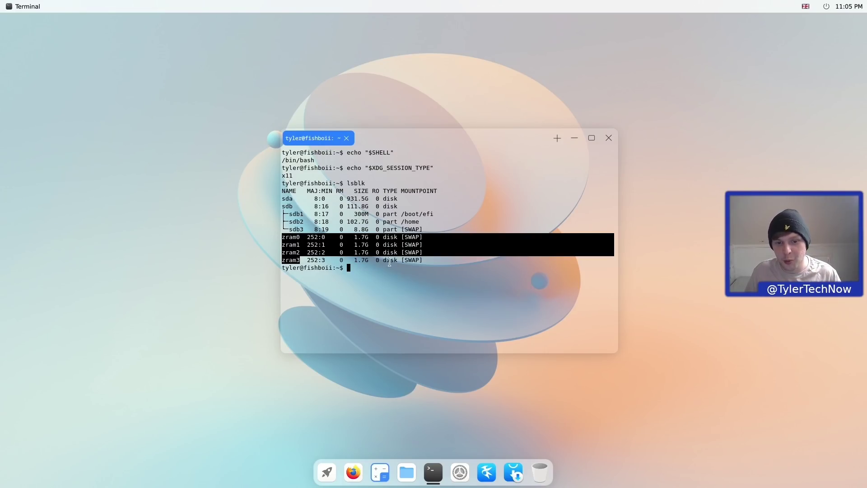
{"action": "left_click", "coordinate": [464, 310]}
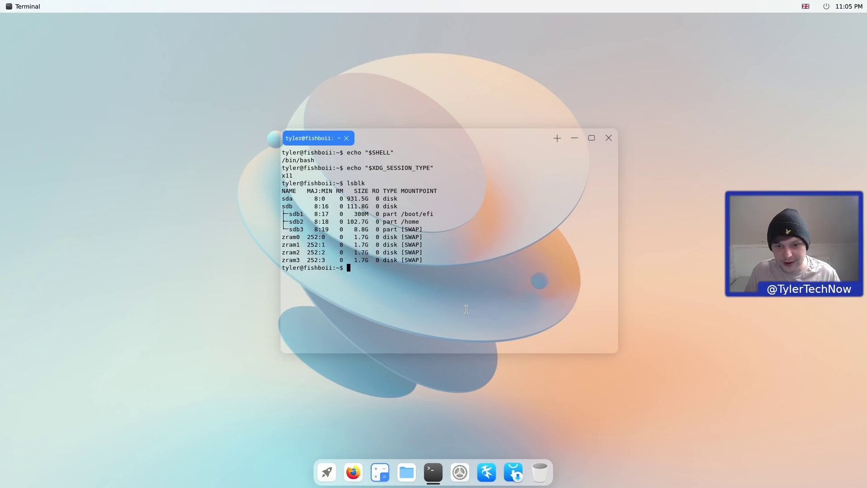
- Close the Terminal window to return to the empty desktop
{"action": "left_click", "coordinate": [606, 143]}
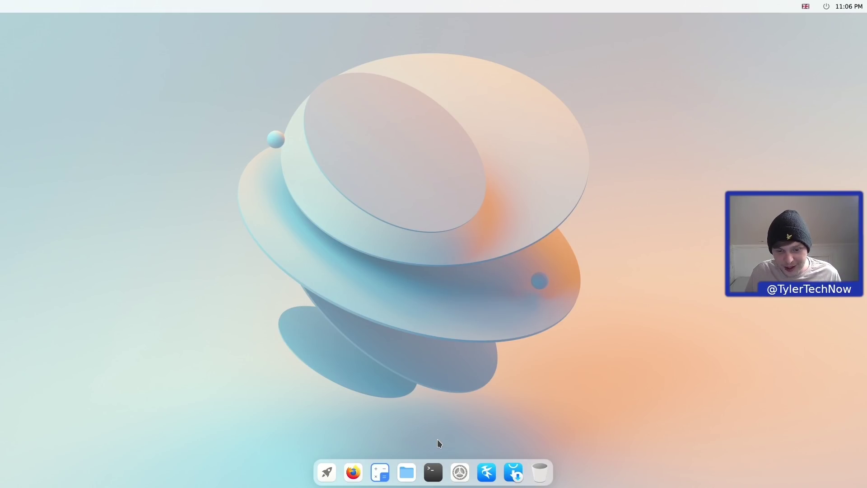
- Browse the app launcher and the Firefox and Skanlite context menus, then close the launcher
{"action": "left_click", "coordinate": [327, 472]}
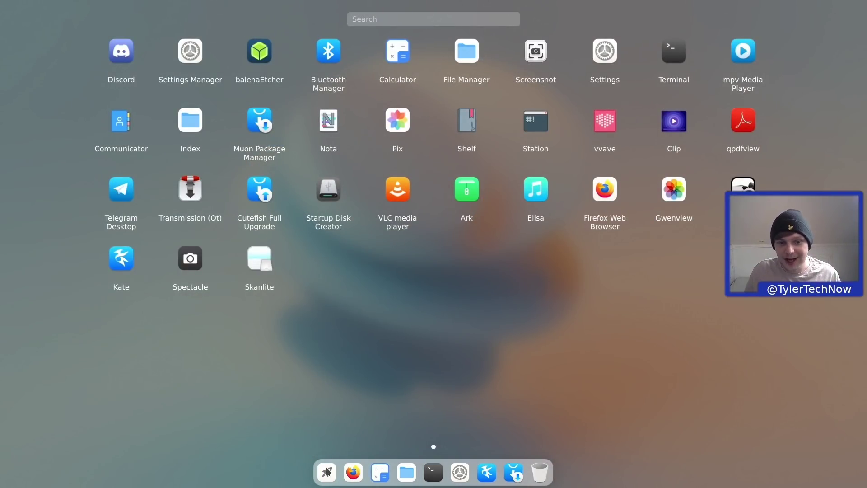
{"action": "left_click", "coordinate": [326, 472]}
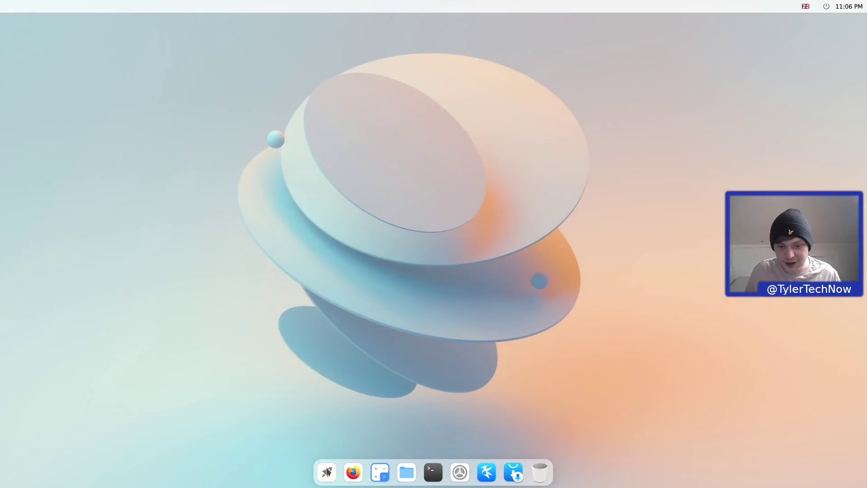
{"action": "right_click", "coordinate": [354, 473]}
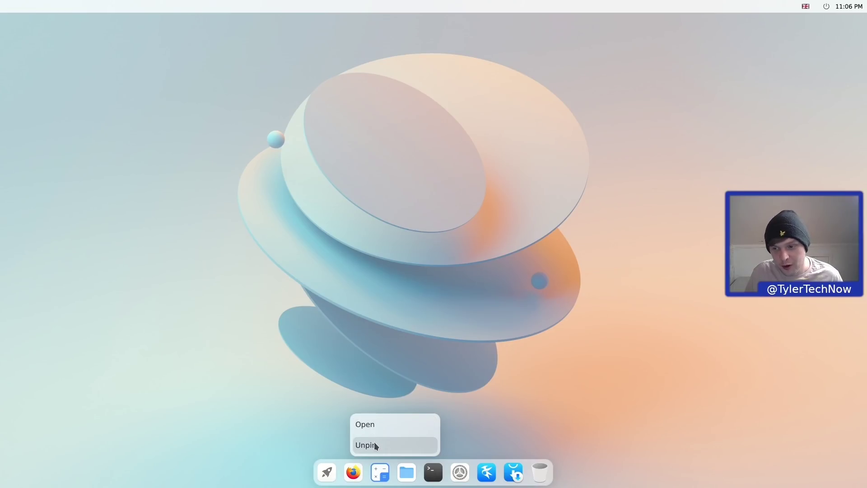
{"action": "left_click", "coordinate": [325, 439]}
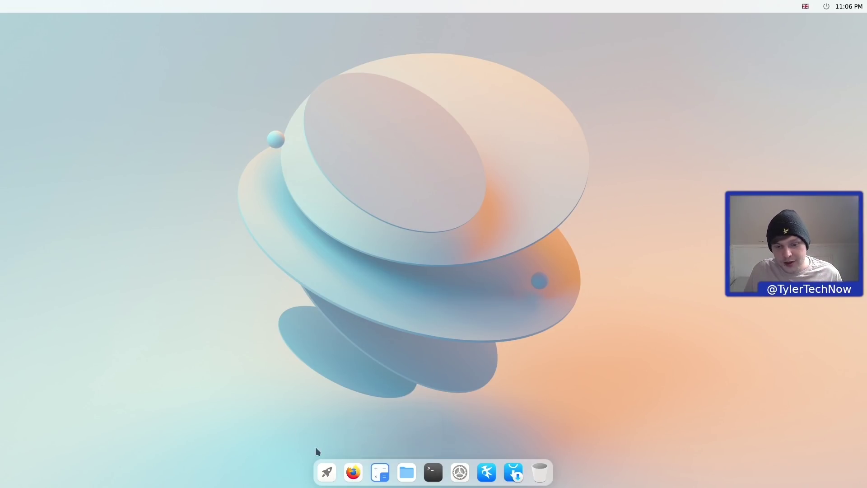
{"action": "left_click", "coordinate": [331, 475]}
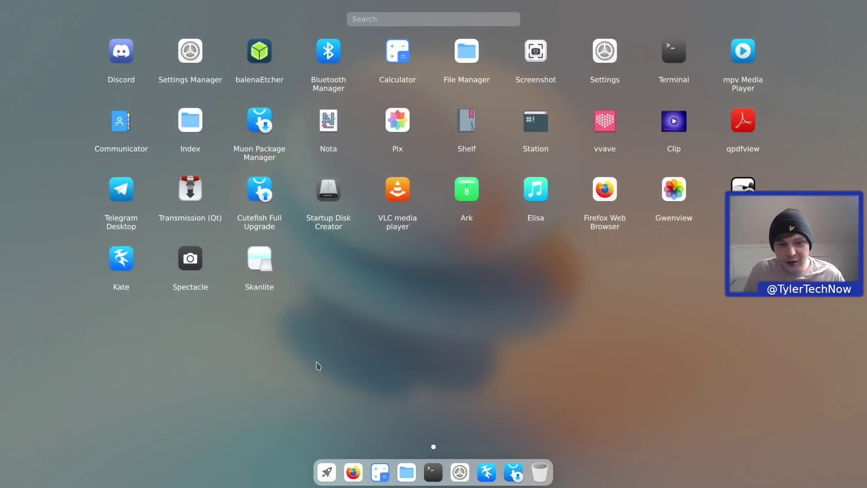
{"action": "right_click", "coordinate": [262, 266]}
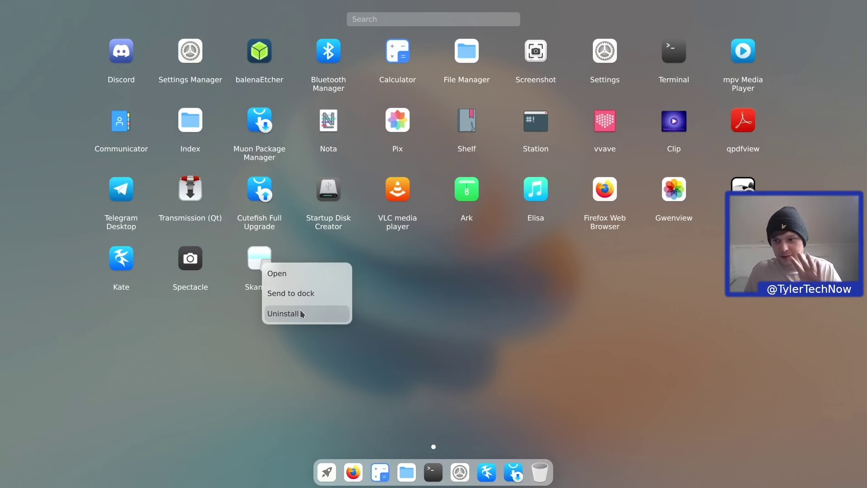
{"action": "left_click", "coordinate": [444, 314]}
{"action": "left_click", "coordinate": [464, 318]}
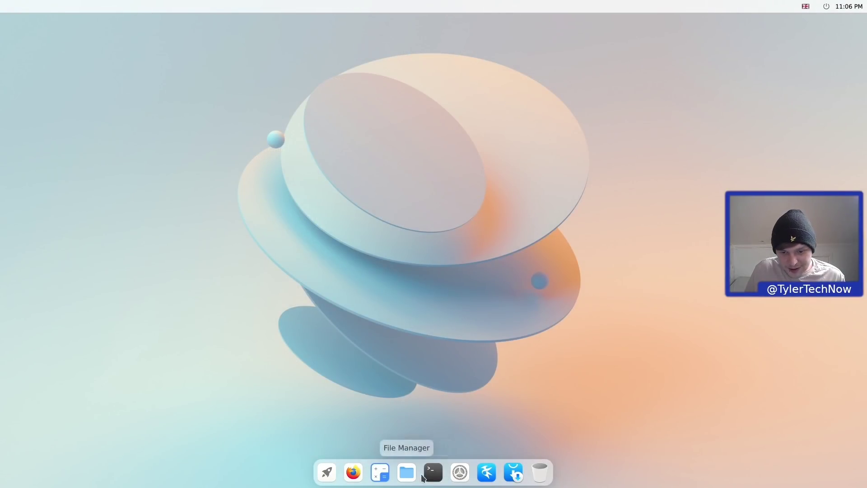
- Drag the Terminal dock icon around, view its Open/Unpin menu, then open the desktop's context menu
{"action": "left_click_drag", "start_coordinate": [433, 472], "coordinate": [562, 231]}
{"action": "left_click_drag", "start_coordinate": [434, 472], "coordinate": [580, 267]}
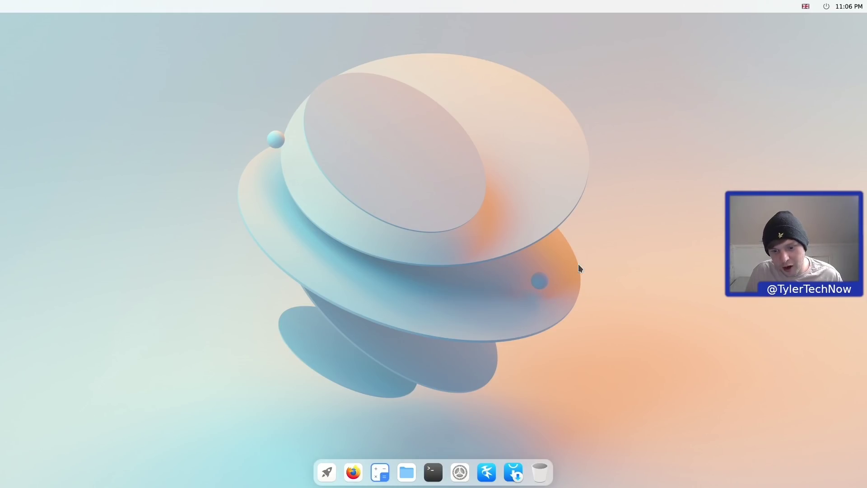
{"action": "right_click", "coordinate": [433, 472]}
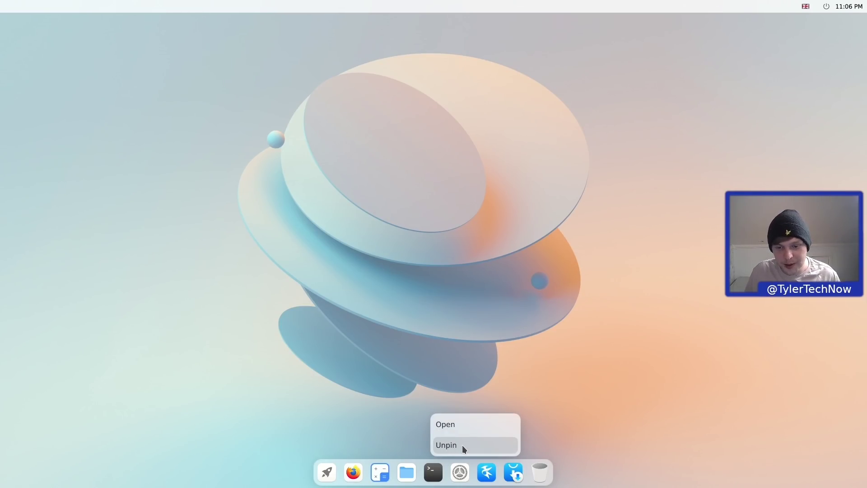
{"action": "right_click", "coordinate": [398, 191]}
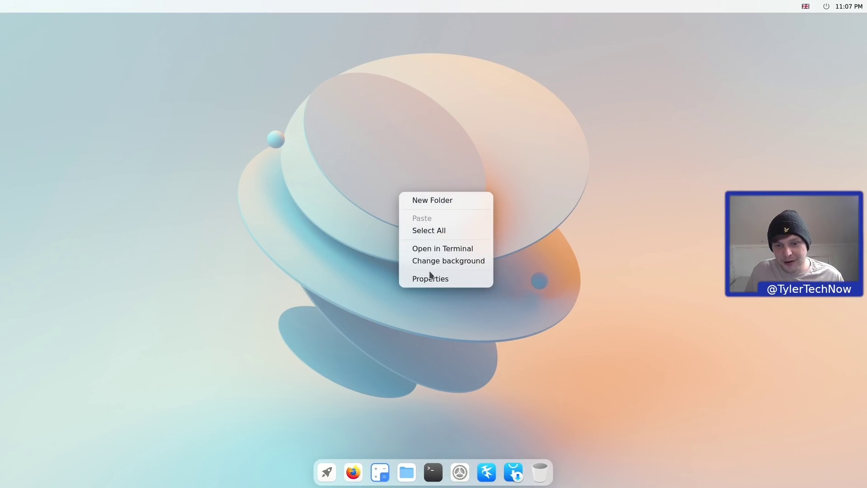
- Create a new desktop folder named 'test'
{"action": "left_click", "coordinate": [441, 199]}
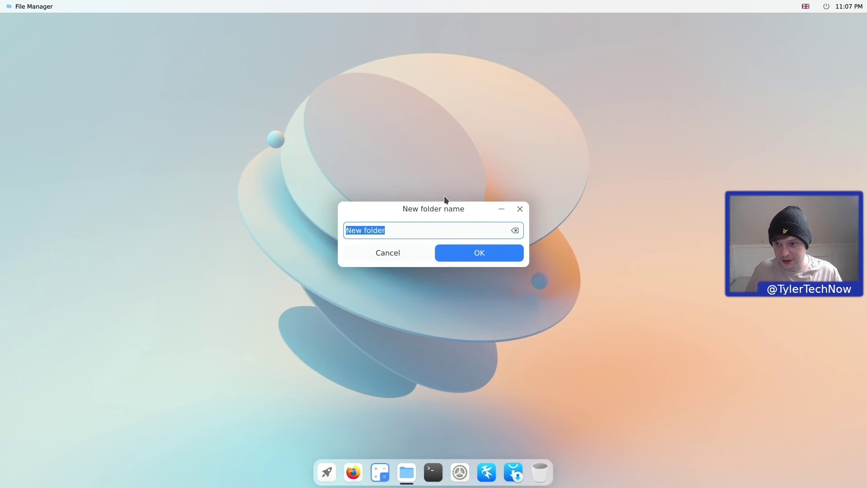
{"action": "type", "text": "test"}
{"action": "key", "text": "Return"}
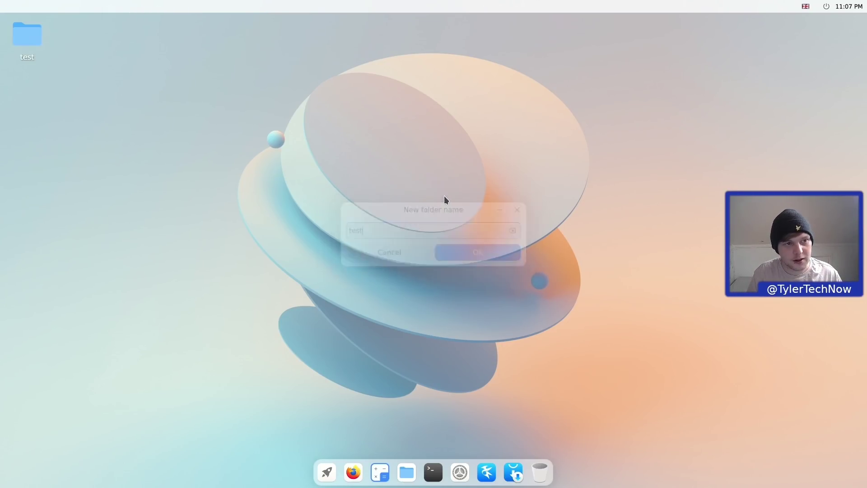
- Select the test folder with a rubber band and delete it
{"action": "left_click_drag", "start_coordinate": [128, 33], "coordinate": [45, 104]}
{"action": "left_click_drag", "start_coordinate": [137, 149], "coordinate": [1, 3]}
{"action": "key", "text": "Delete"}
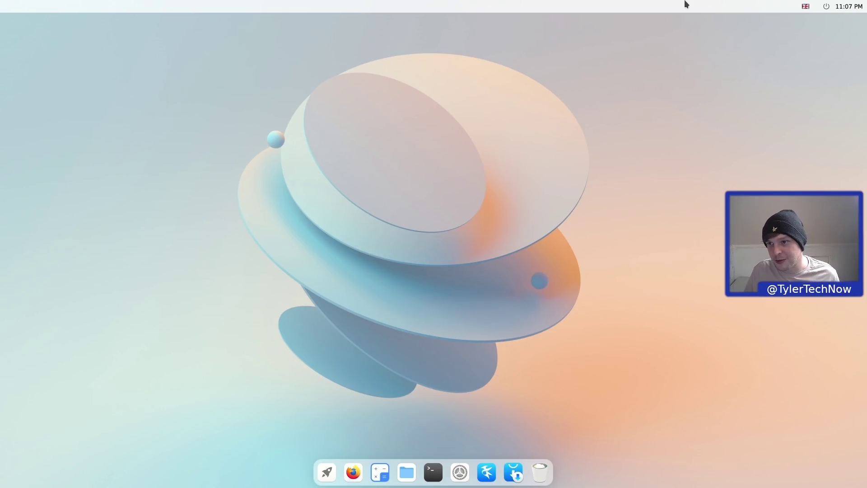
{"action": "left_click", "coordinate": [826, 6]}
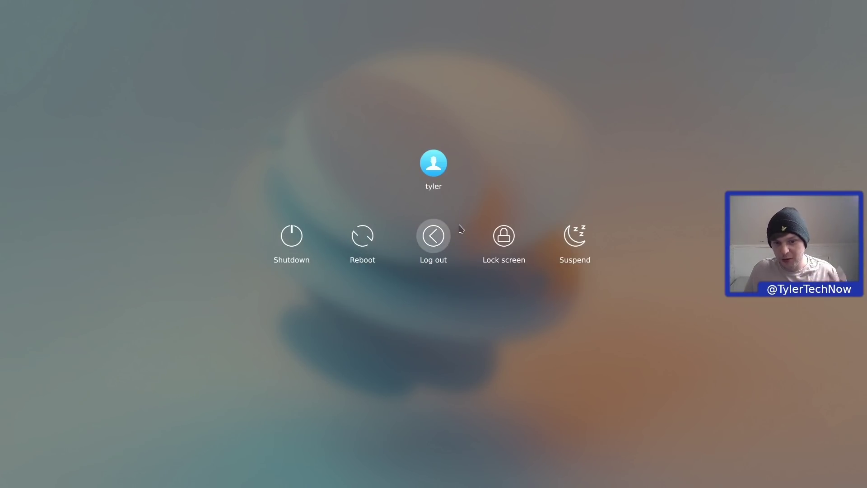
{"action": "left_click", "coordinate": [475, 240]}
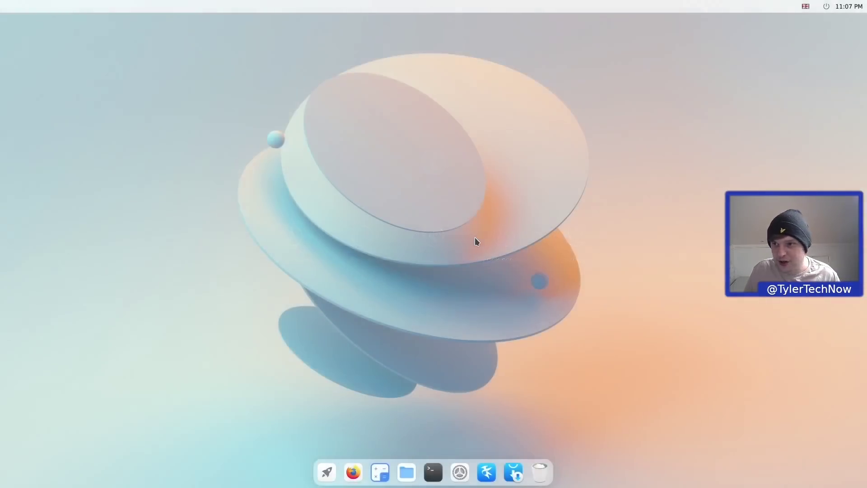
{"action": "left_click", "coordinate": [816, 7]}
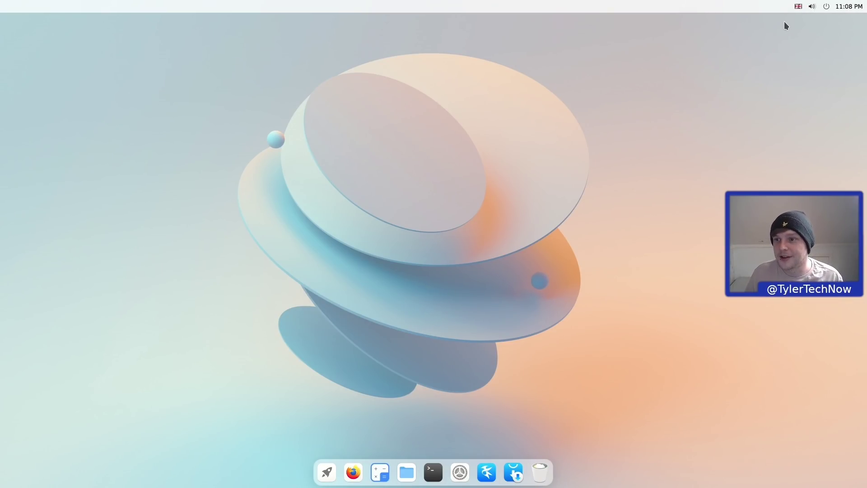
{"action": "left_click", "coordinate": [812, 6]}
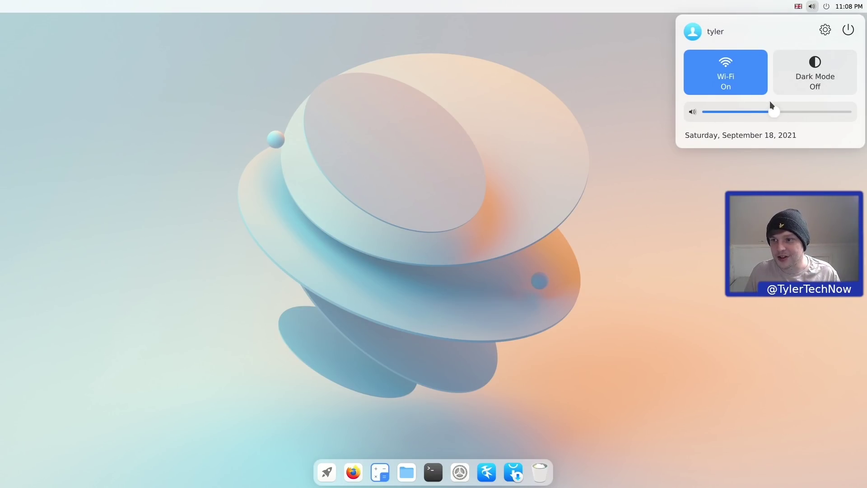
{"action": "left_click", "coordinate": [813, 7]}
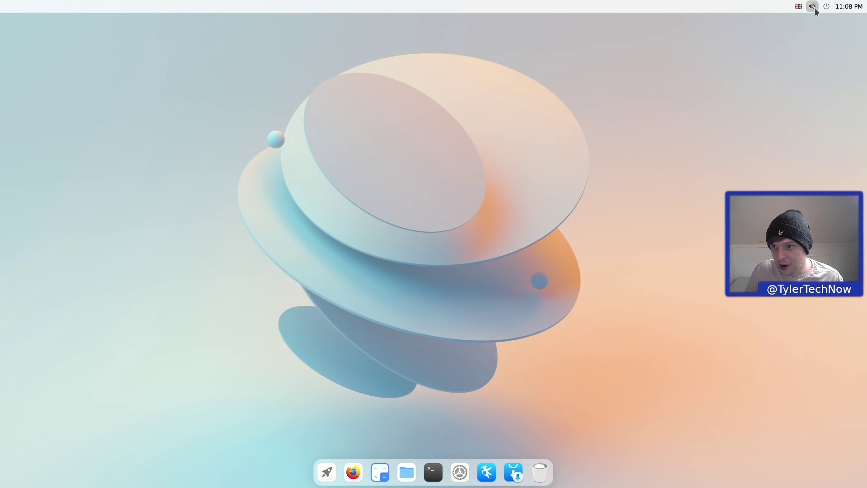
{"action": "left_click", "coordinate": [813, 7]}
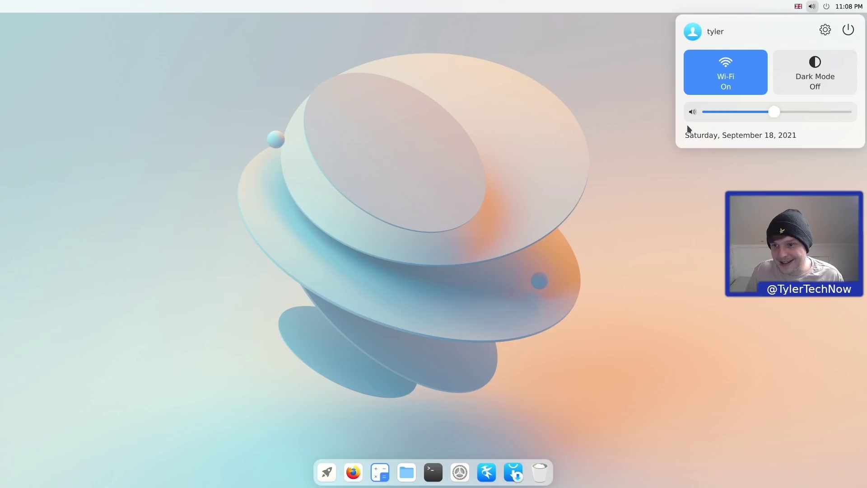
{"action": "left_click", "coordinate": [804, 70]}
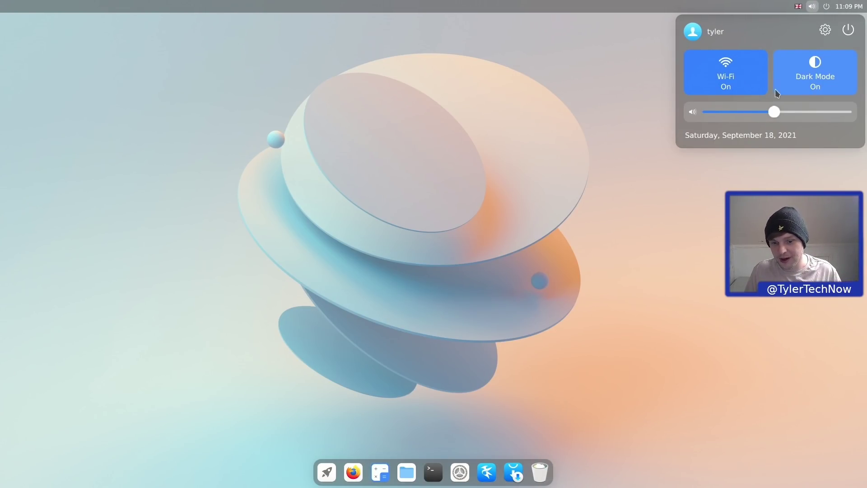
{"action": "left_click", "coordinate": [609, 208]}
{"action": "left_click", "coordinate": [406, 472]}
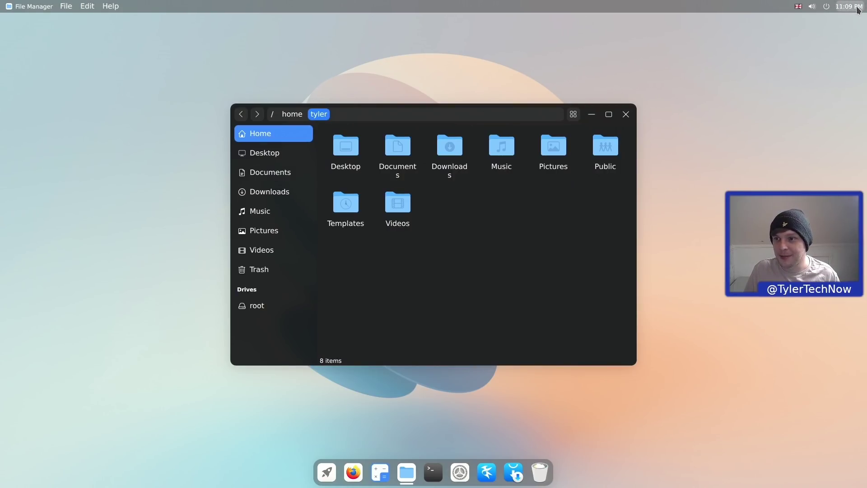
{"action": "left_click", "coordinate": [812, 6]}
{"action": "left_click", "coordinate": [802, 78]}
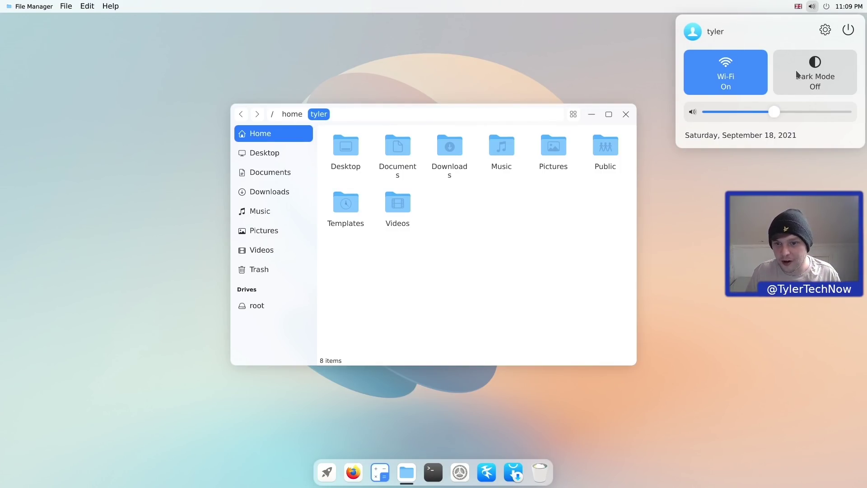
{"action": "left_click", "coordinate": [525, 327]}
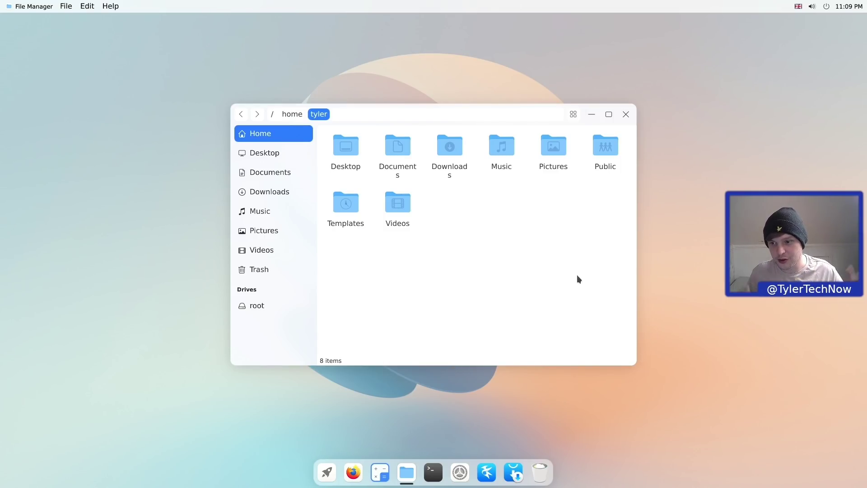
{"action": "left_click", "coordinate": [625, 115]}
{"action": "left_click", "coordinate": [814, 6]}
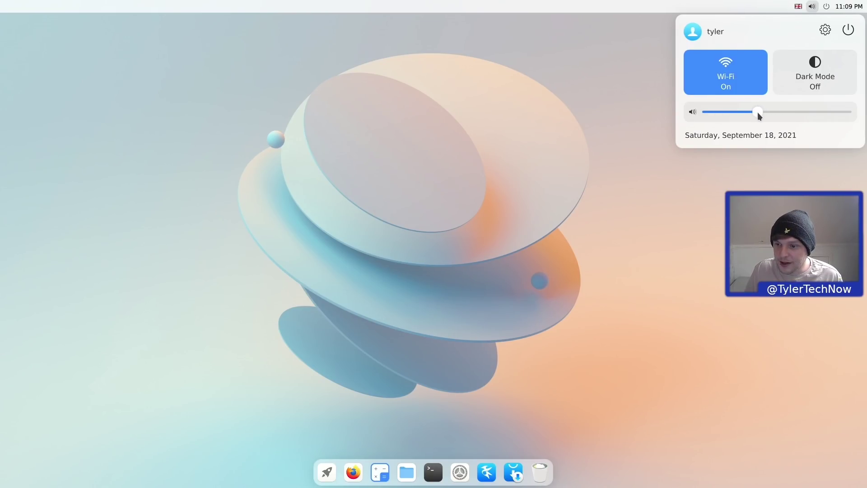
{"action": "left_click_drag", "start_coordinate": [758, 113], "coordinate": [770, 114]}
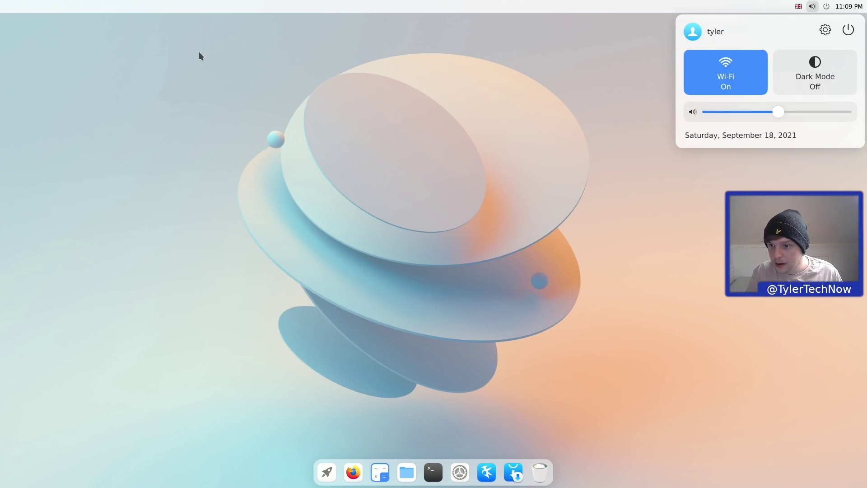
{"action": "left_click", "coordinate": [558, 124]}
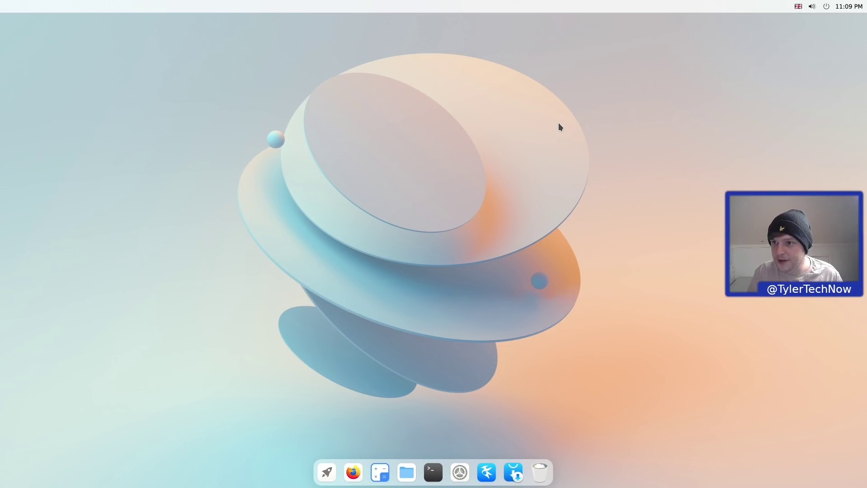
{"action": "left_click", "coordinate": [811, 6]}
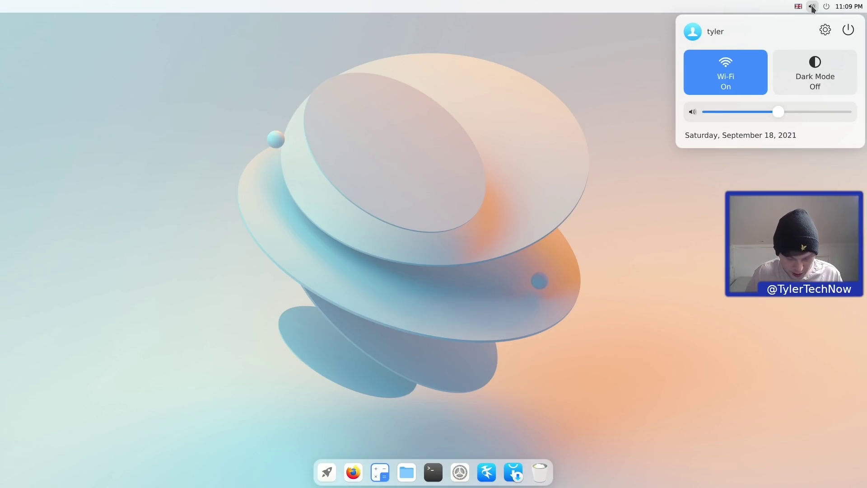
{"action": "left_click", "coordinate": [564, 249]}
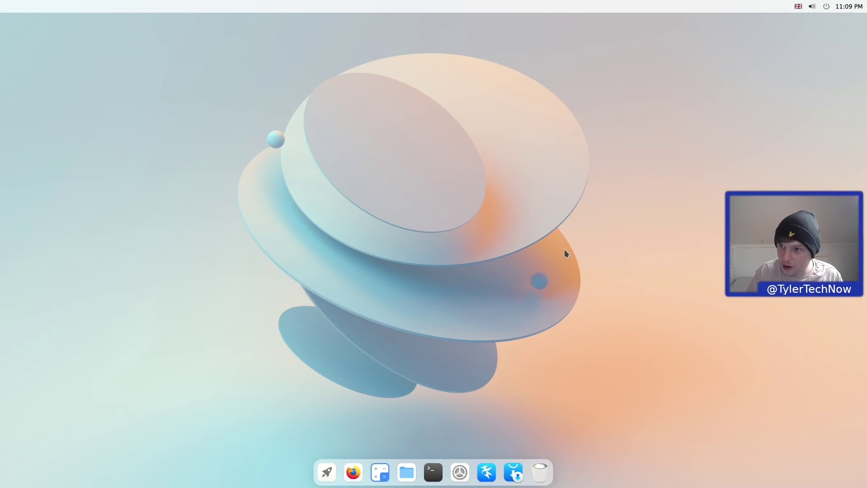
{"action": "left_click", "coordinate": [811, 6]}
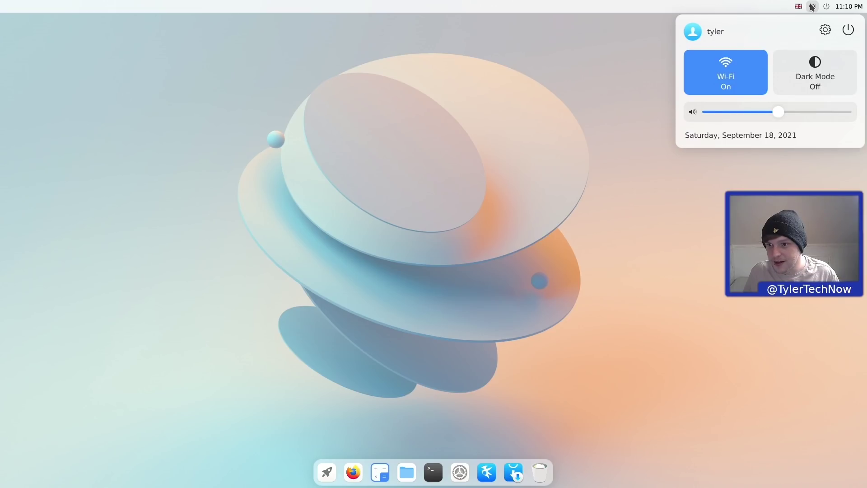
{"action": "left_click", "coordinate": [812, 6]}
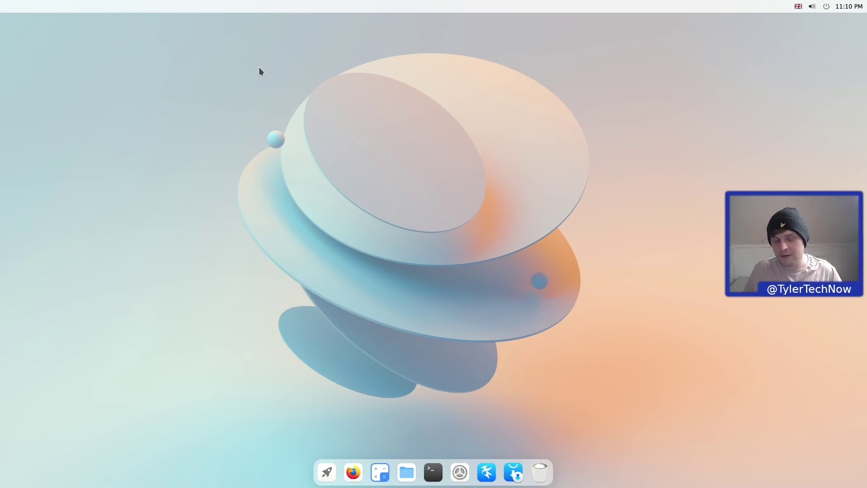
- Open the File Manager on the home folder and look through its File, Edit and Help menus
{"action": "left_click", "coordinate": [412, 478]}
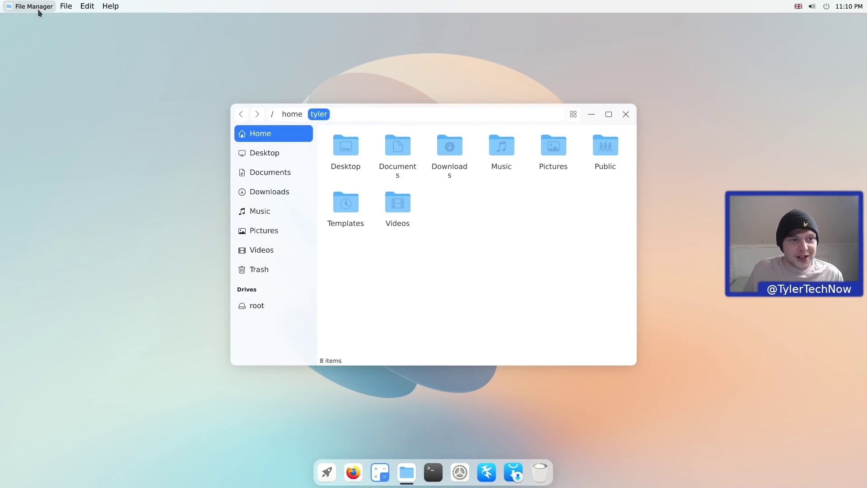
{"action": "left_click", "coordinate": [70, 6]}
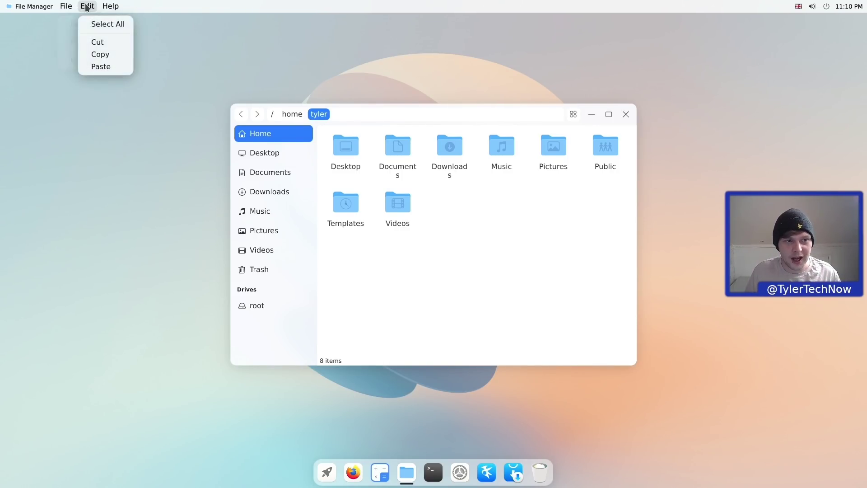
{"action": "left_click", "coordinate": [110, 6]}
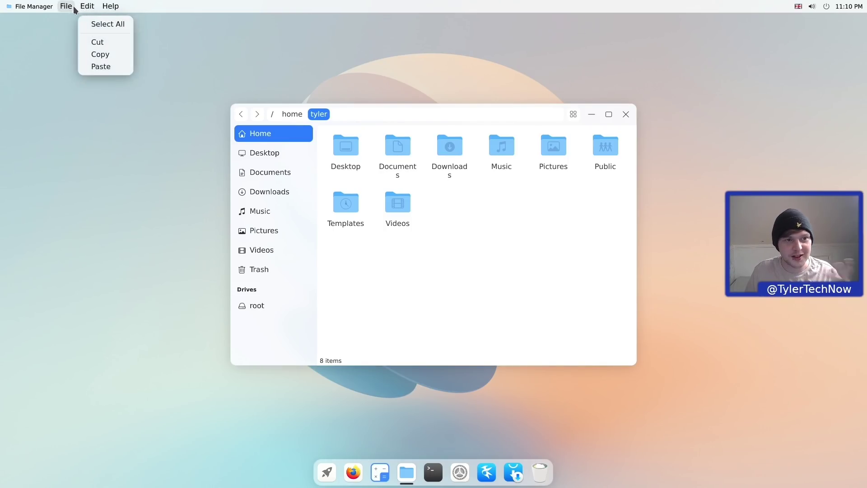
{"action": "mouse_move", "coordinate": [67, 8]}
{"action": "mouse_move", "coordinate": [113, 8]}
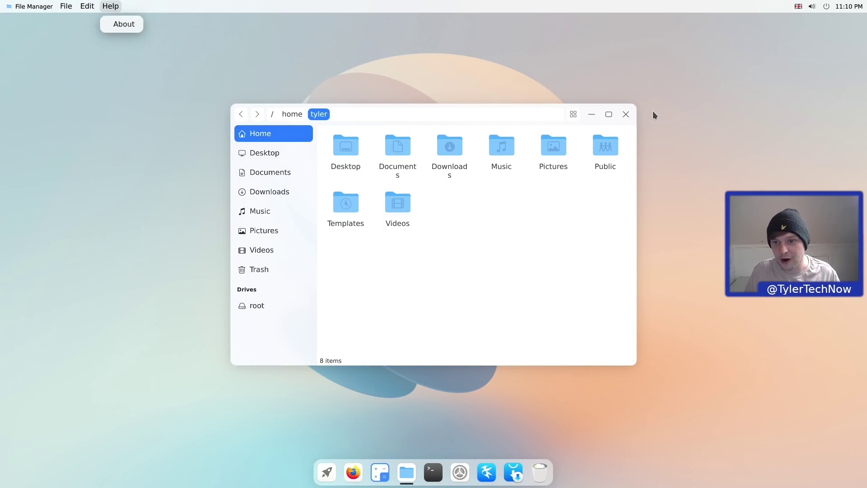
{"action": "left_click", "coordinate": [545, 313]}
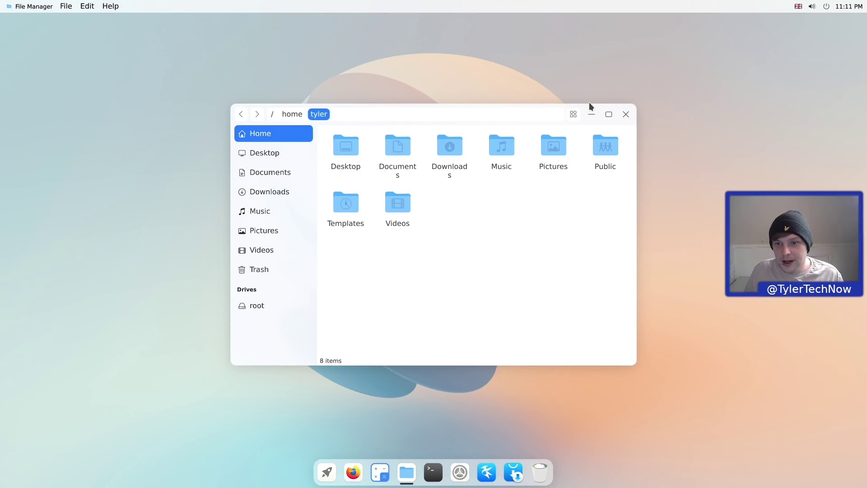
- Snap the File Manager to half the screen, restore it, maximise it, then close it
{"action": "left_click_drag", "start_coordinate": [581, 105], "coordinate": [864, 172]}
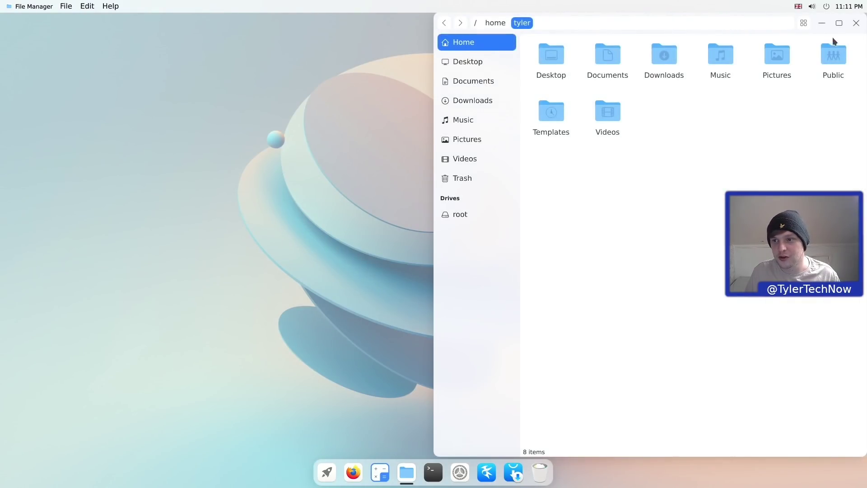
{"action": "left_click_drag", "start_coordinate": [830, 18], "coordinate": [574, 102]}
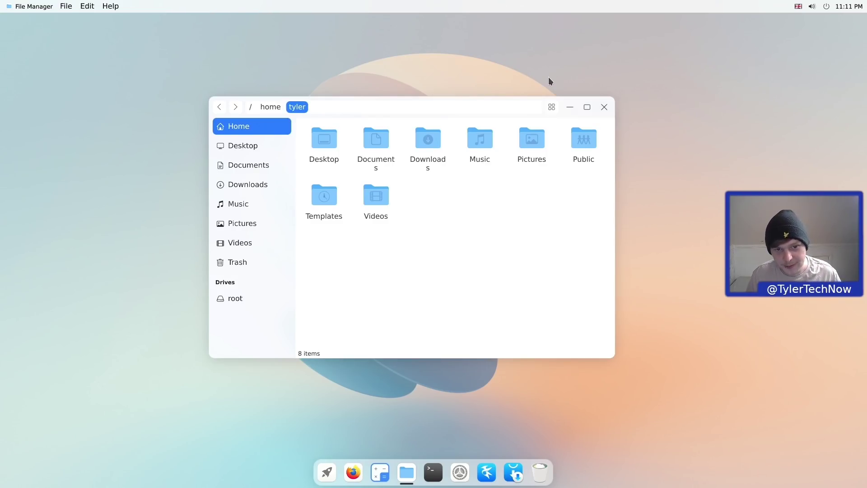
{"action": "left_click", "coordinate": [587, 108]}
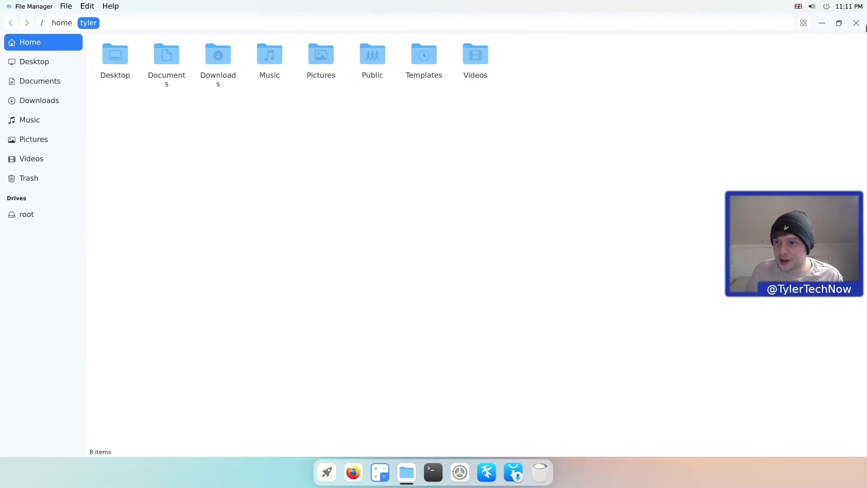
{"action": "left_click", "coordinate": [856, 22]}
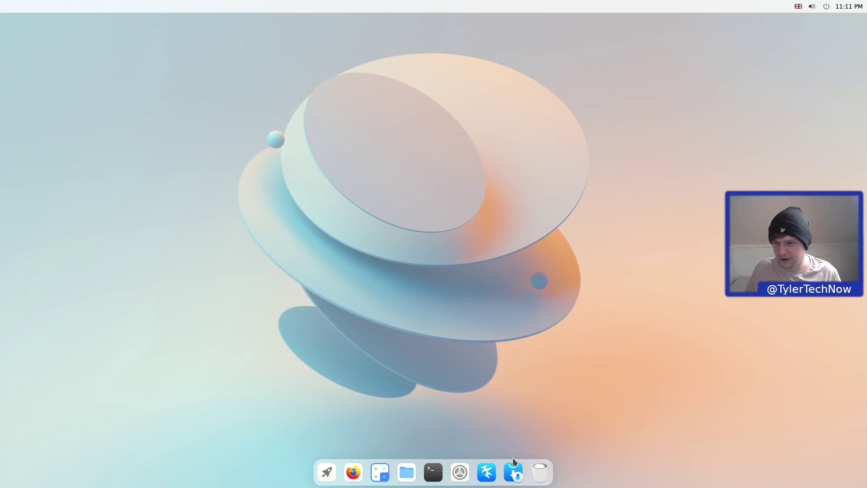
- Launch Settings, view the Ethernet page, then the Display page at 1920x1080, 60 Hz
{"action": "left_click", "coordinate": [327, 472]}
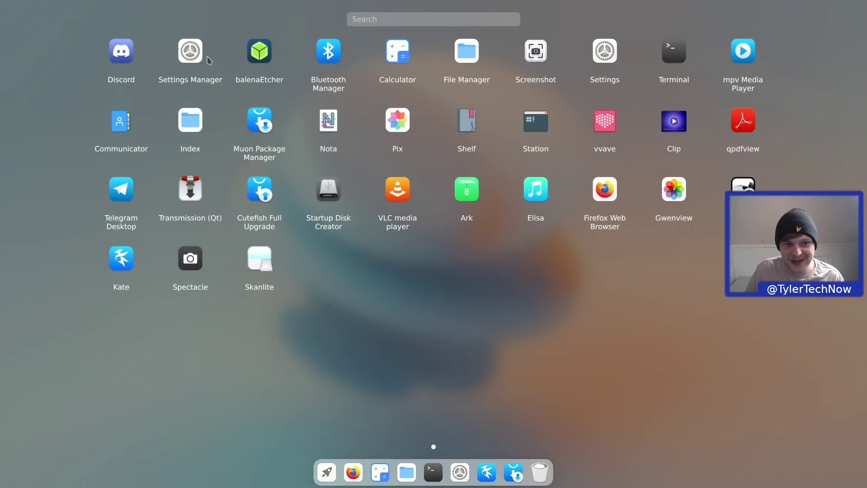
{"action": "left_click", "coordinate": [605, 51]}
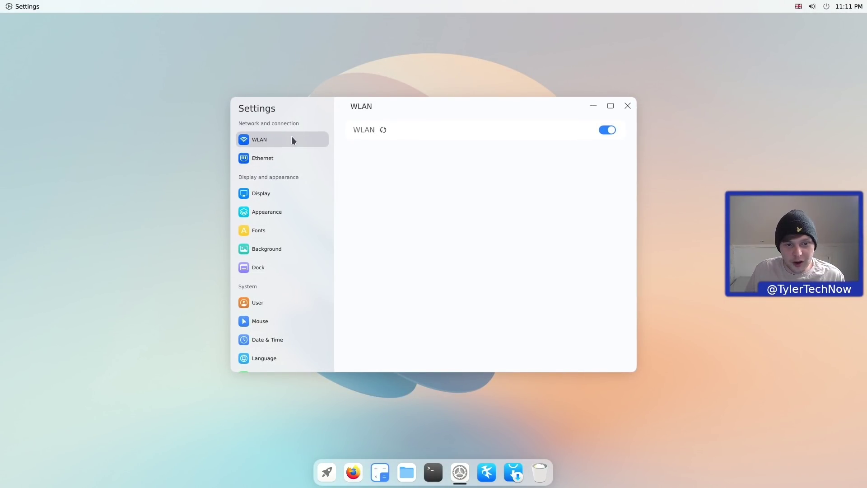
{"action": "left_click", "coordinate": [270, 157]}
{"action": "left_click", "coordinate": [270, 197]}
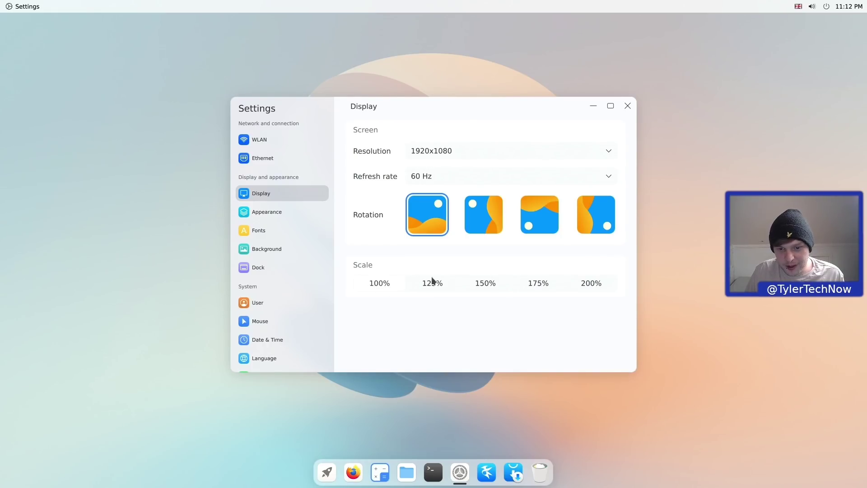
- Open the Appearance page and switch the desktop to the Dark theme
{"action": "left_click", "coordinate": [280, 217]}
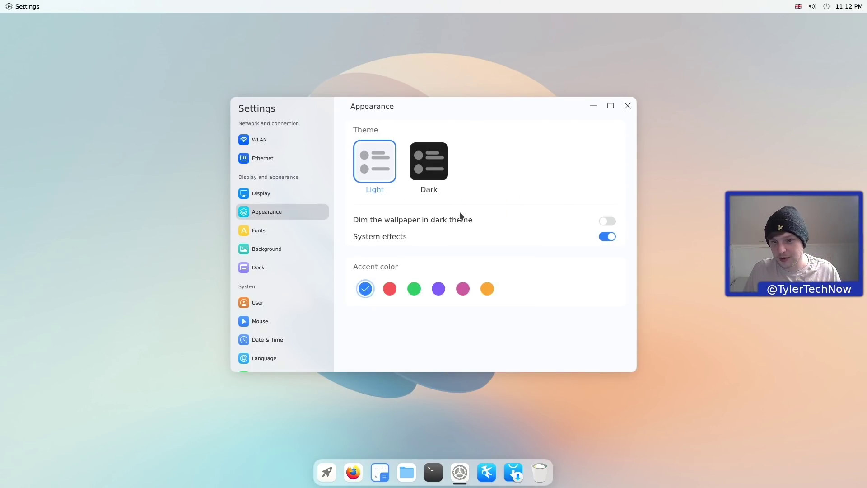
{"action": "left_click", "coordinate": [813, 6]}
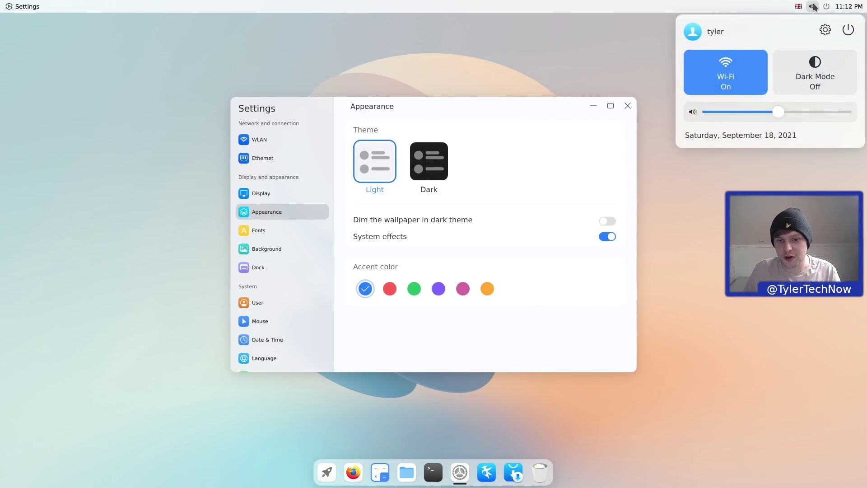
{"action": "left_click", "coordinate": [564, 116]}
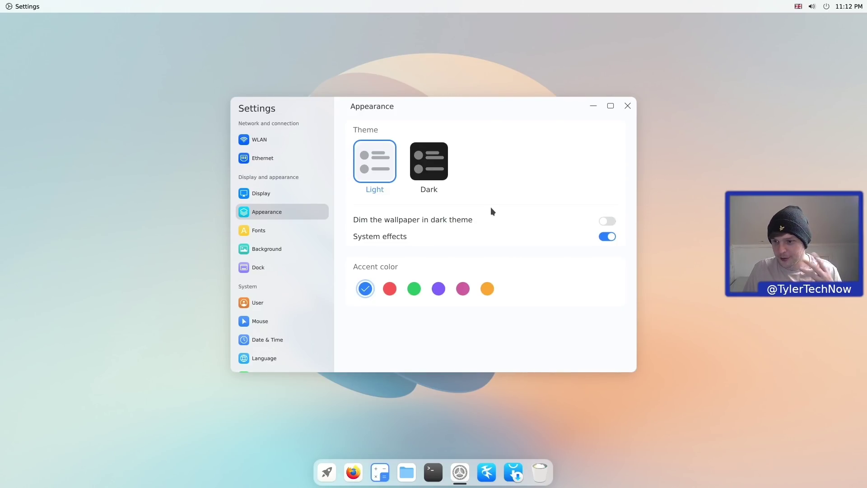
{"action": "left_click", "coordinate": [447, 173]}
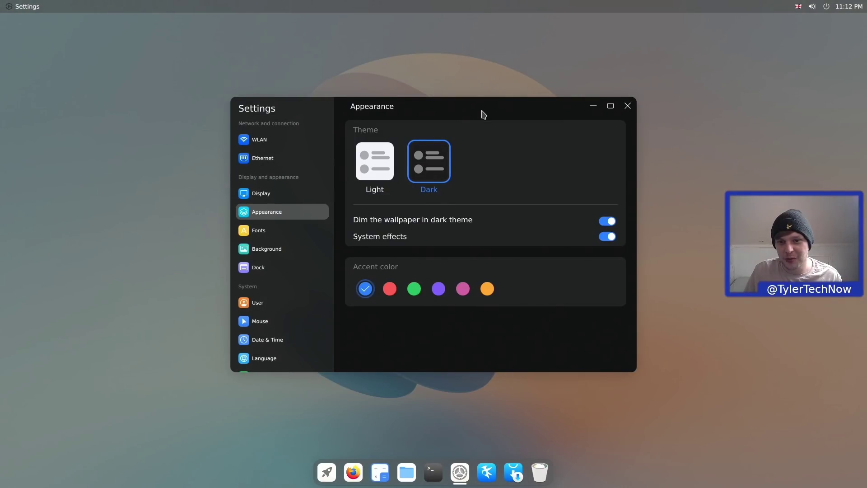
{"action": "left_click_drag", "start_coordinate": [483, 114], "coordinate": [454, 95]}
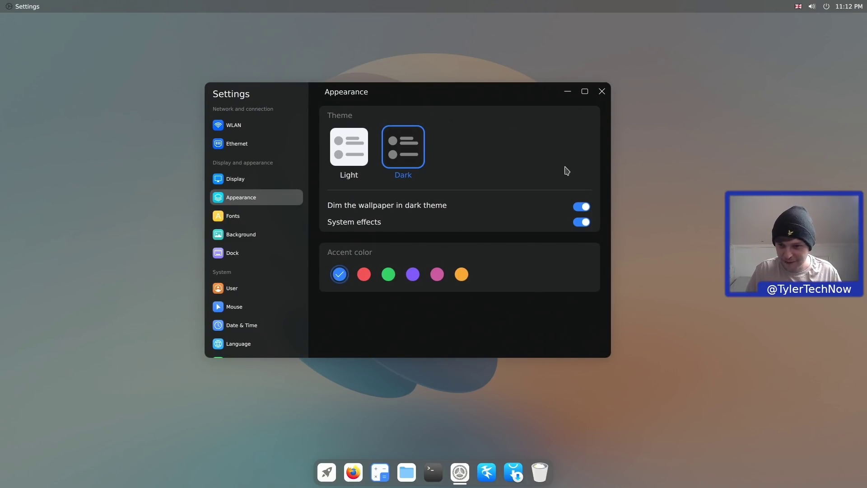
- Toggle off Dim the wallpaper, then switch back to the Light theme
{"action": "left_click", "coordinate": [581, 206]}
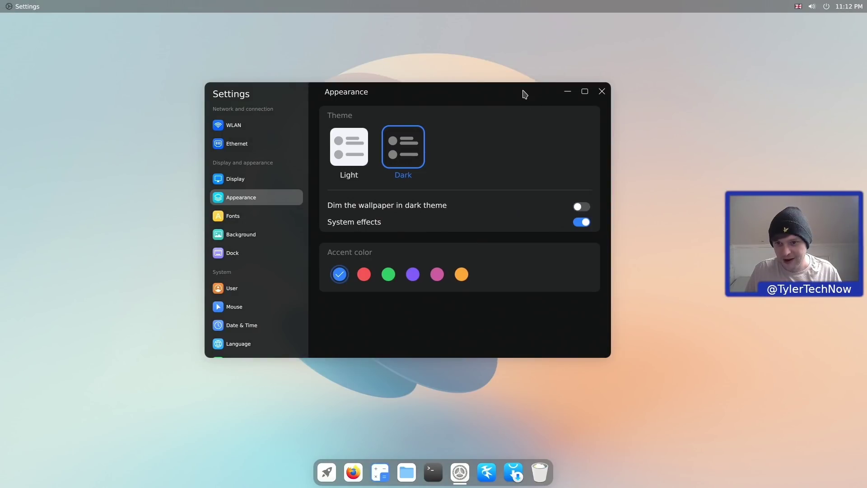
{"action": "mouse_move", "coordinate": [522, 91]}
{"action": "left_mouse_down"}
{"action": "mouse_move", "coordinate": [409, 483]}
{"action": "mouse_move", "coordinate": [534, 83]}
{"action": "mouse_move", "coordinate": [534, 98]}
{"action": "left_mouse_up"}
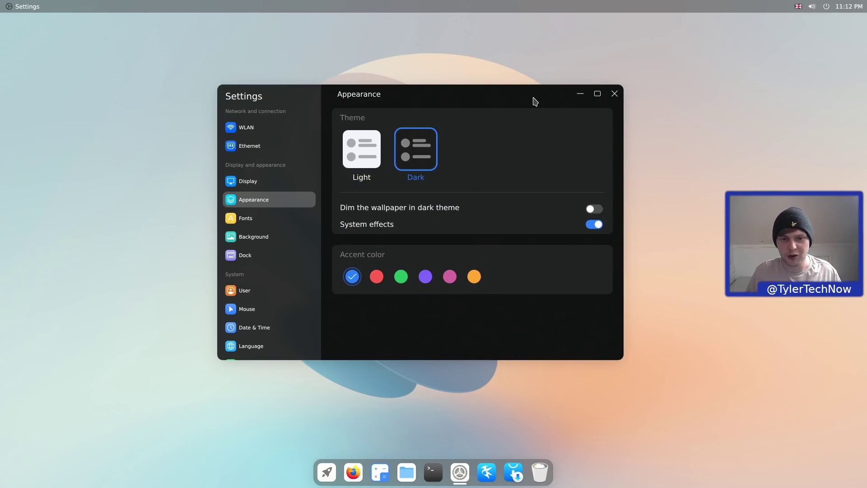
{"action": "left_click", "coordinate": [361, 149]}
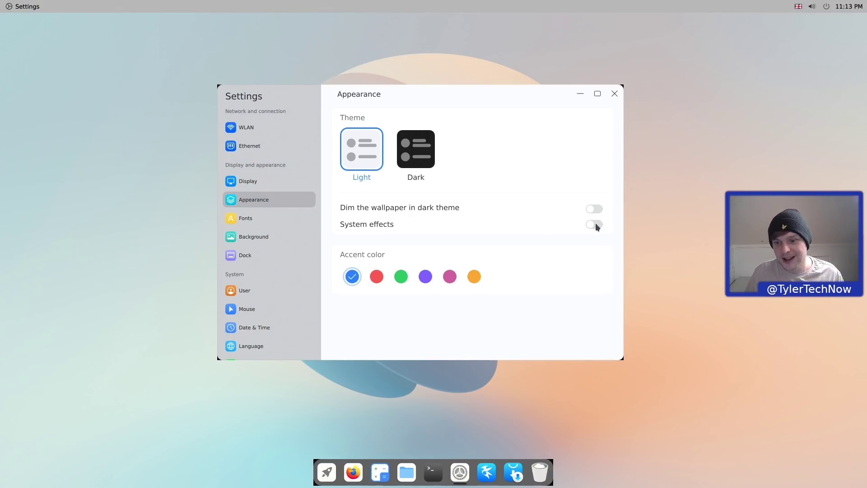
- Turn System effects back on
{"action": "mouse_move", "coordinate": [408, 87]}
{"action": "left_mouse_down"}
{"action": "mouse_move", "coordinate": [440, 91]}
{"action": "mouse_move", "coordinate": [414, 94]}
{"action": "left_mouse_up"}
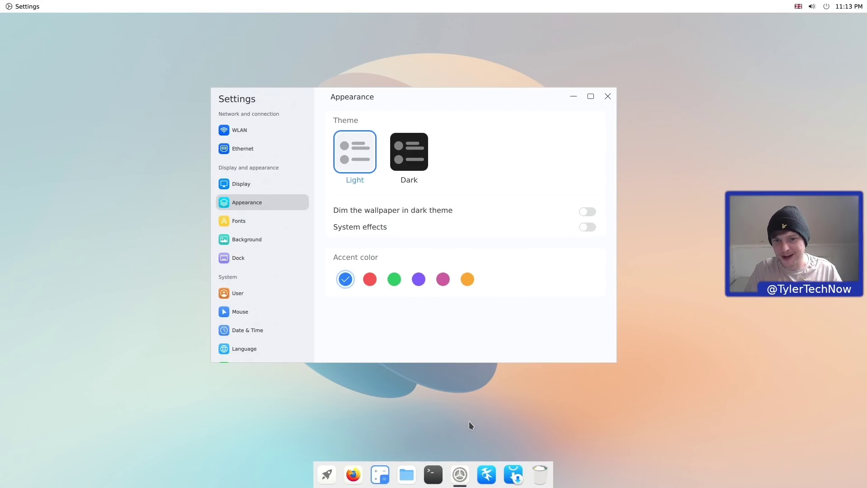
{"action": "left_click", "coordinate": [589, 227]}
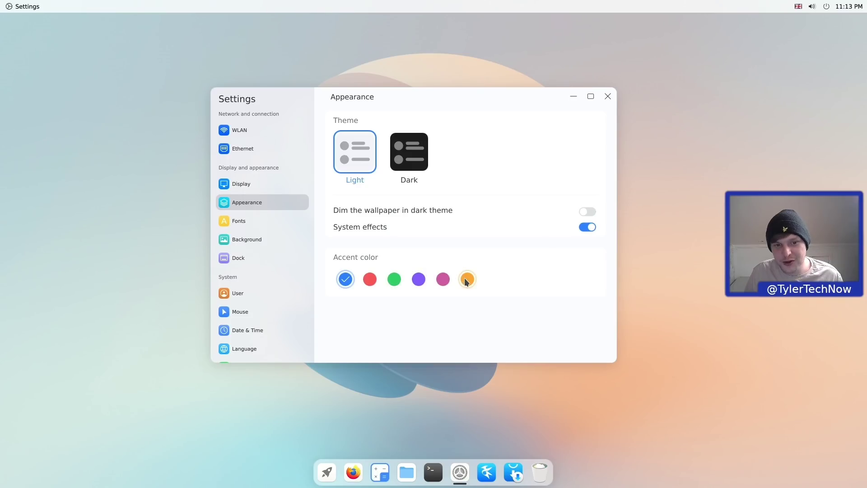
{"action": "left_click_drag", "start_coordinate": [411, 93], "coordinate": [453, 93]}
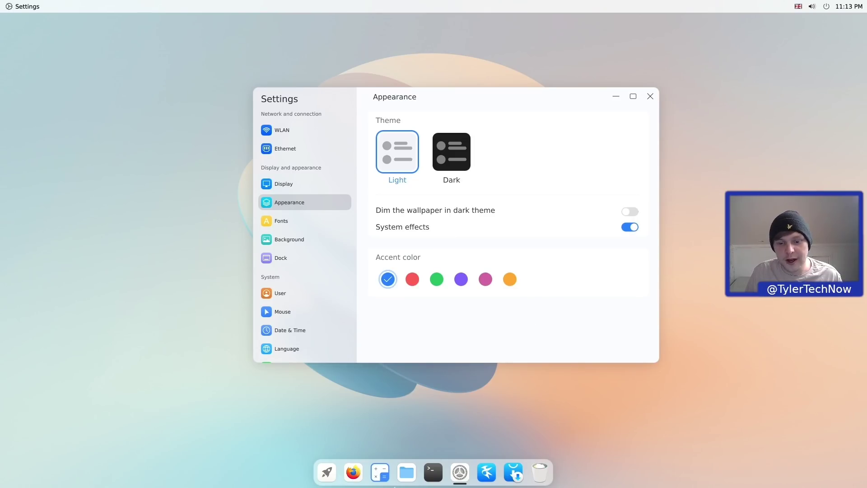
- Preview the green accent in the File Manager, revert to blue, and open the Fonts page
{"action": "left_click", "coordinate": [406, 472]}
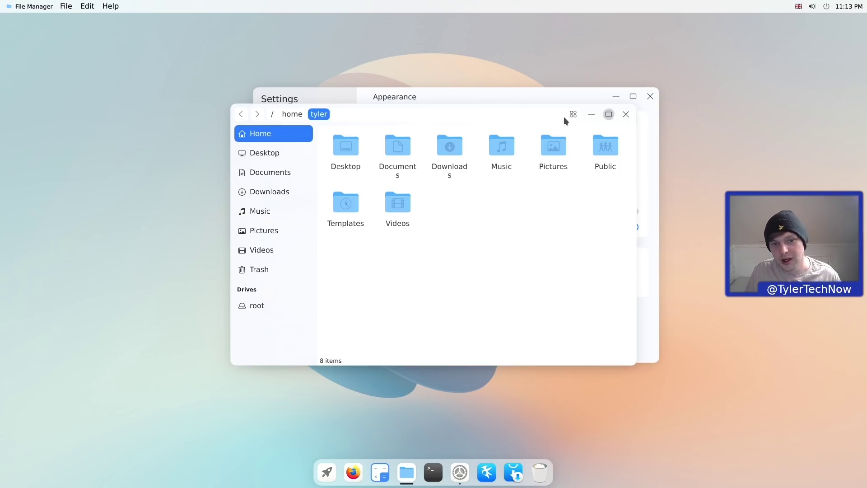
{"action": "left_click", "coordinate": [525, 94]}
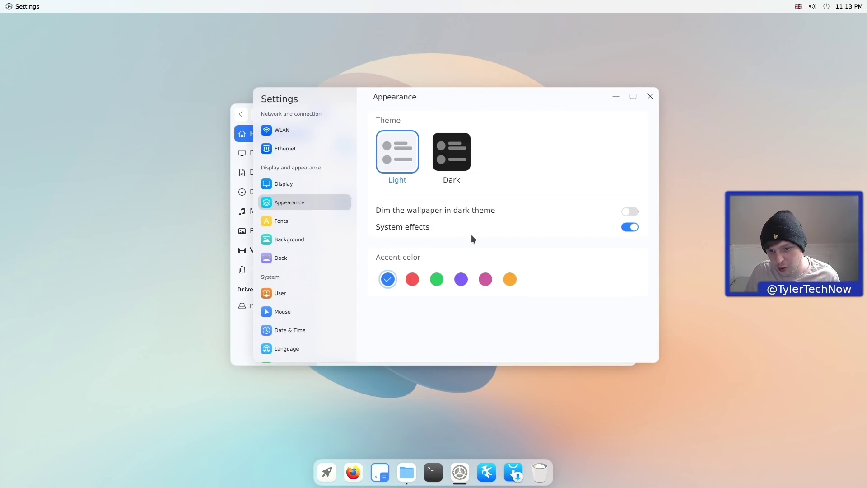
{"action": "left_click", "coordinate": [436, 281]}
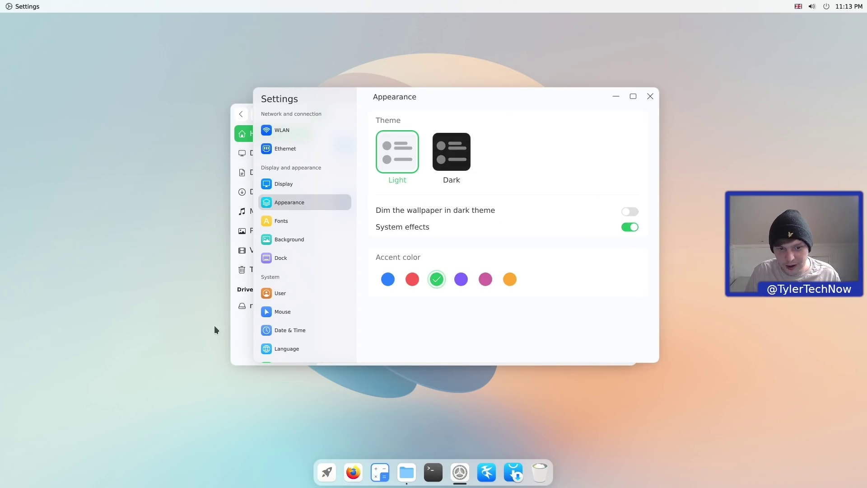
{"action": "left_click", "coordinate": [238, 356]}
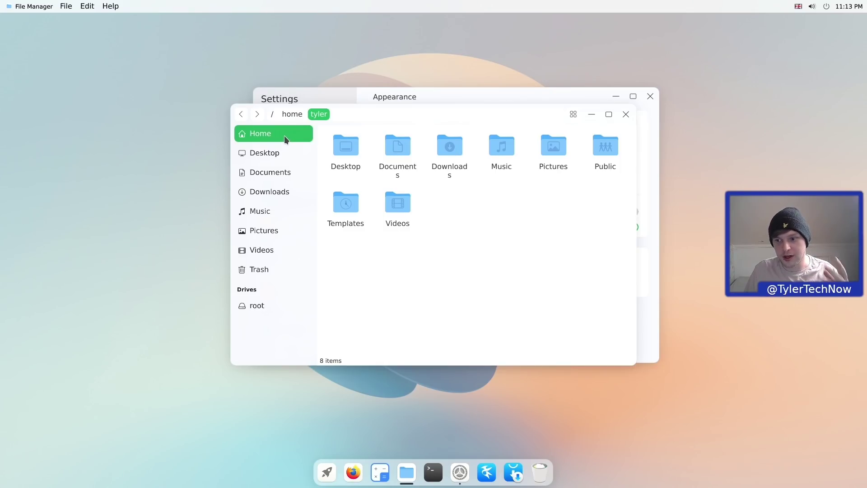
{"action": "left_click", "coordinate": [626, 114]}
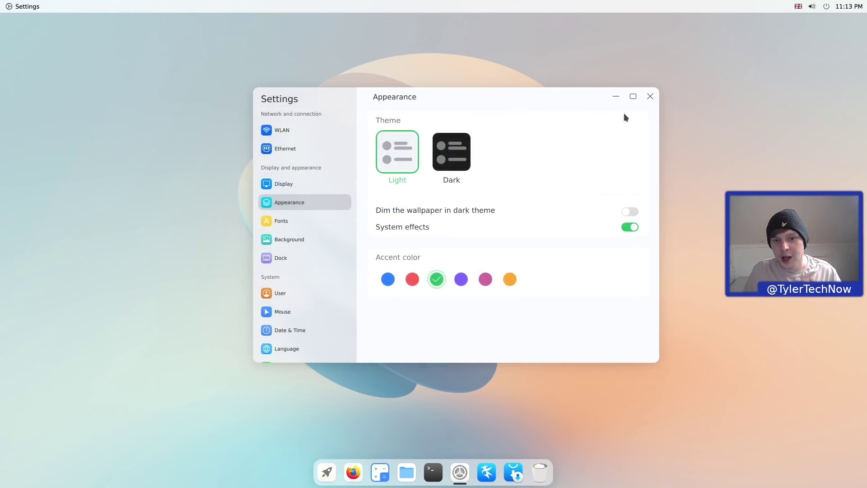
{"action": "left_click", "coordinate": [387, 280]}
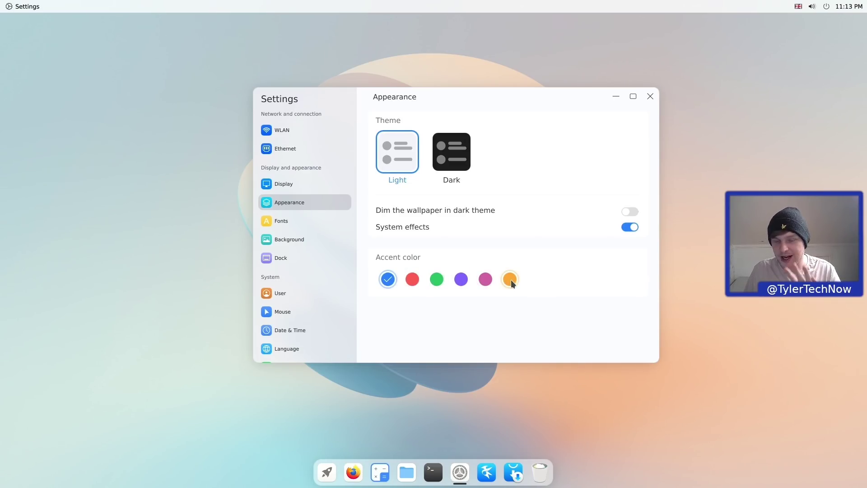
{"action": "left_click", "coordinate": [317, 220]}
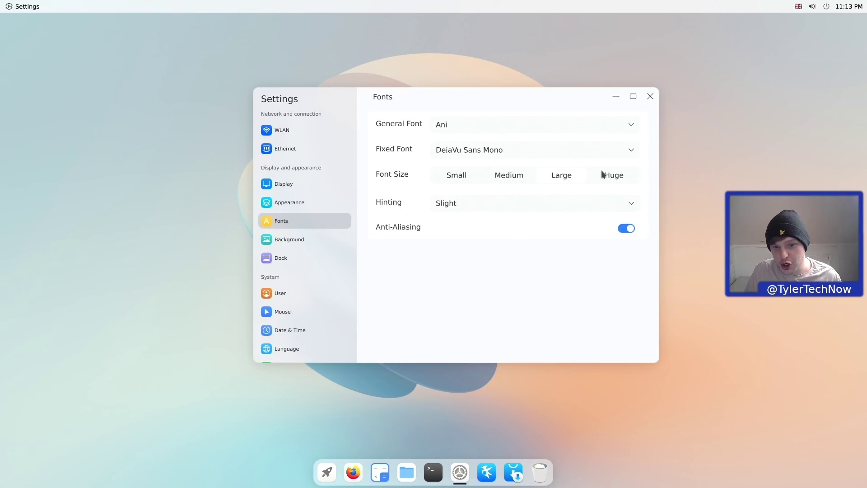
- Keep Slight hinting, preview a Color background before restoring Picture, then open the Dock page
{"action": "left_click", "coordinate": [467, 204]}
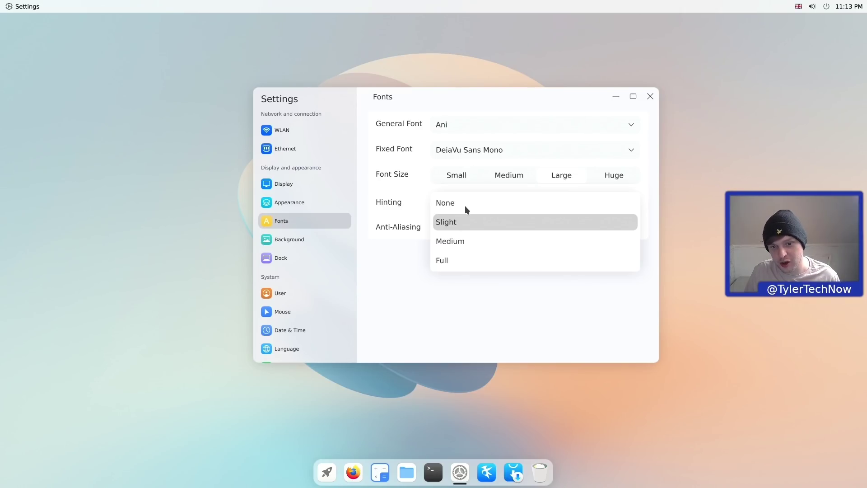
{"action": "left_click", "coordinate": [374, 308]}
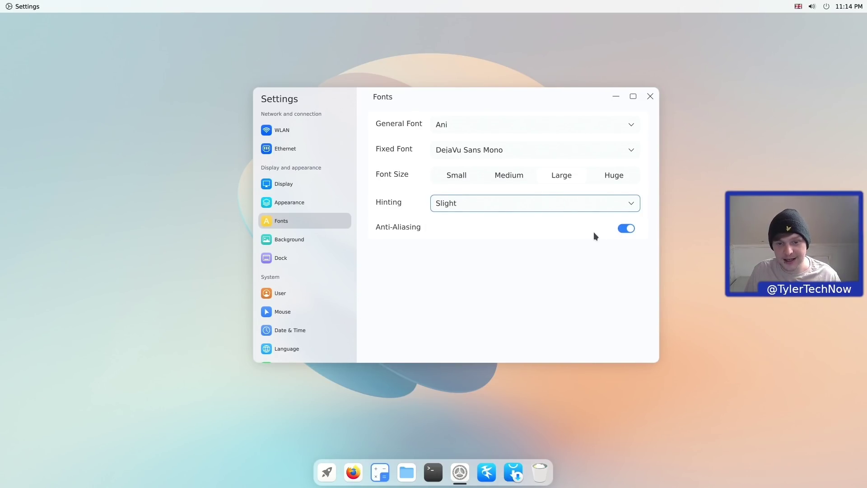
{"action": "left_click", "coordinate": [312, 240]}
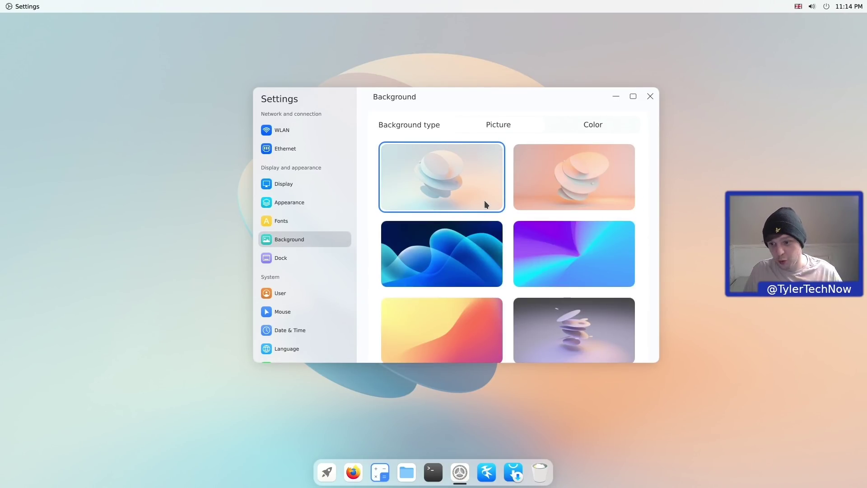
{"action": "scroll", "coordinate": [482, 205], "scroll_direction": "down", "scroll_amount": 4}
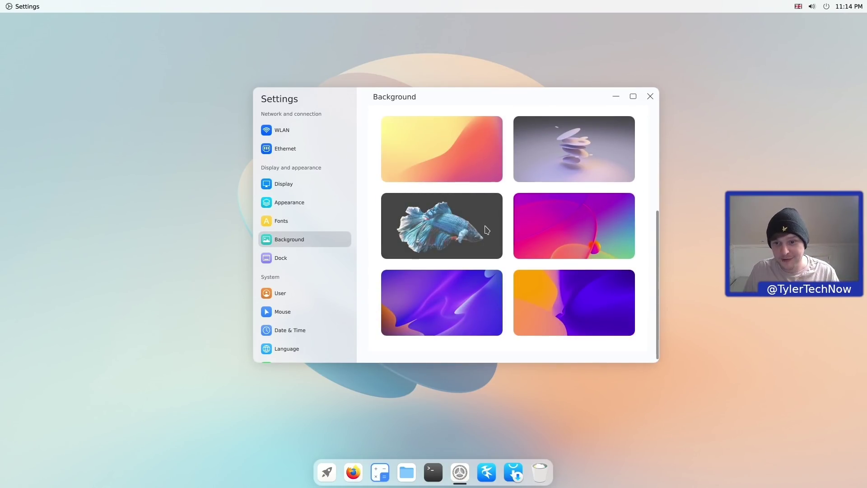
{"action": "scroll", "coordinate": [488, 229], "scroll_direction": "up", "scroll_amount": 5}
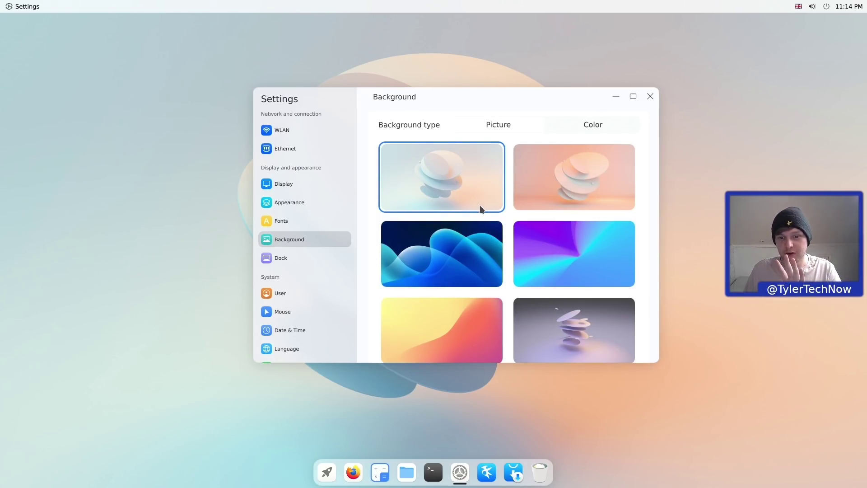
{"action": "scroll", "coordinate": [484, 207], "scroll_direction": "down", "scroll_amount": 4}
{"action": "scroll", "coordinate": [491, 211], "scroll_direction": "up", "scroll_amount": 5}
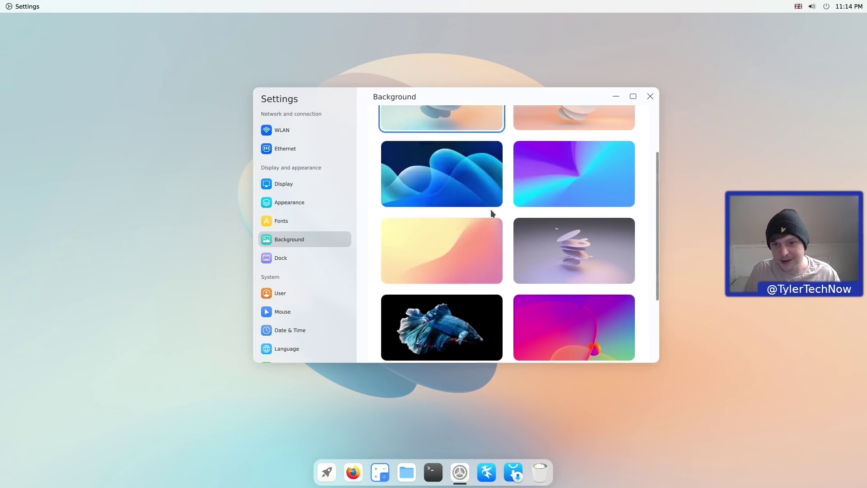
{"action": "left_click", "coordinate": [594, 125]}
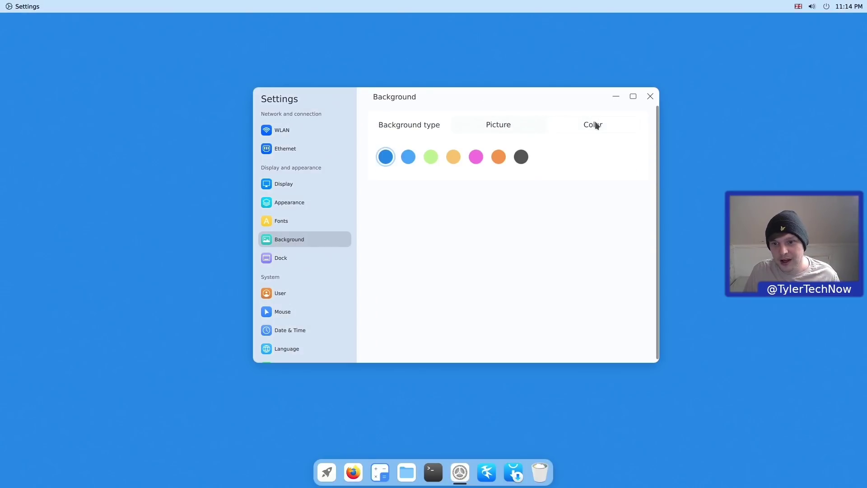
{"action": "left_click", "coordinate": [512, 124]}
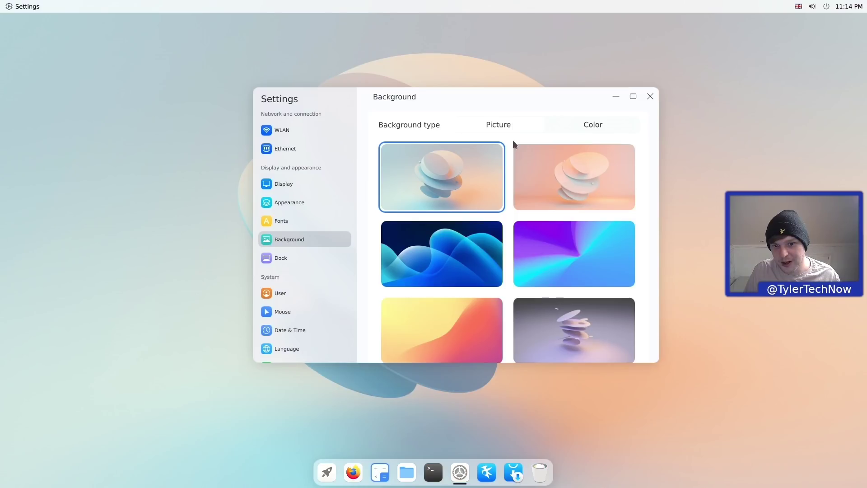
{"action": "left_click", "coordinate": [281, 259]}
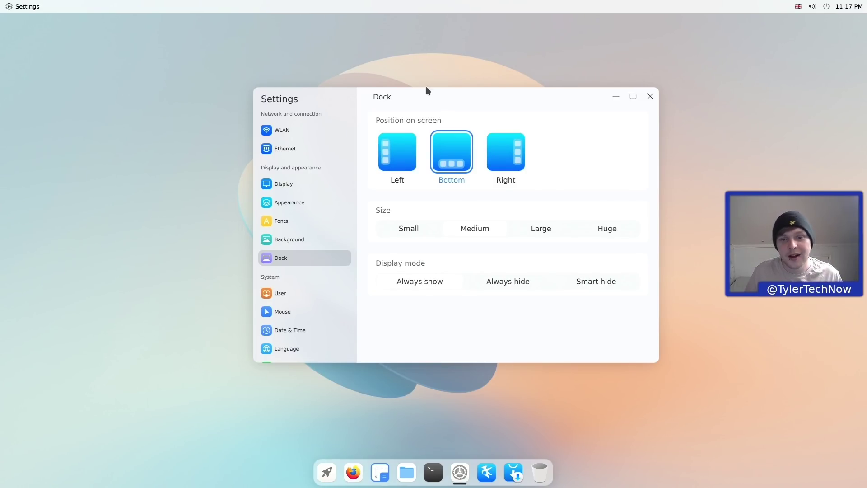
- Try the dock on the left and right edges, then place it at the bottom
{"action": "left_click", "coordinate": [403, 156]}
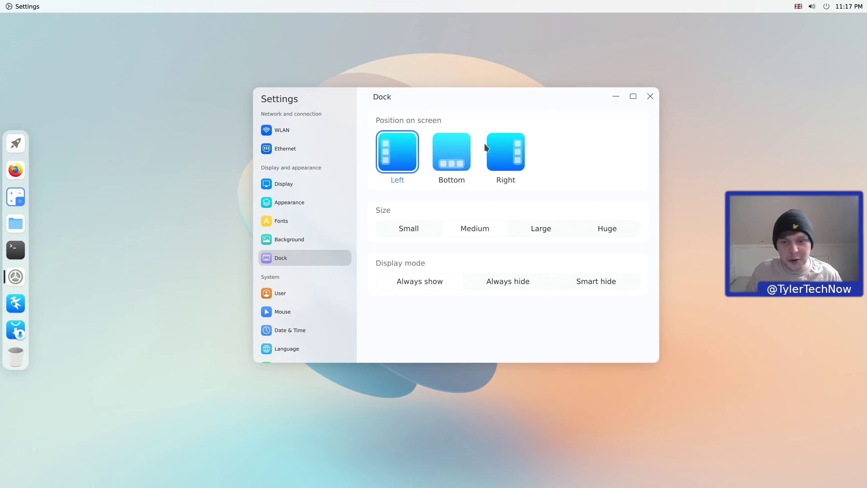
{"action": "left_click", "coordinate": [515, 156]}
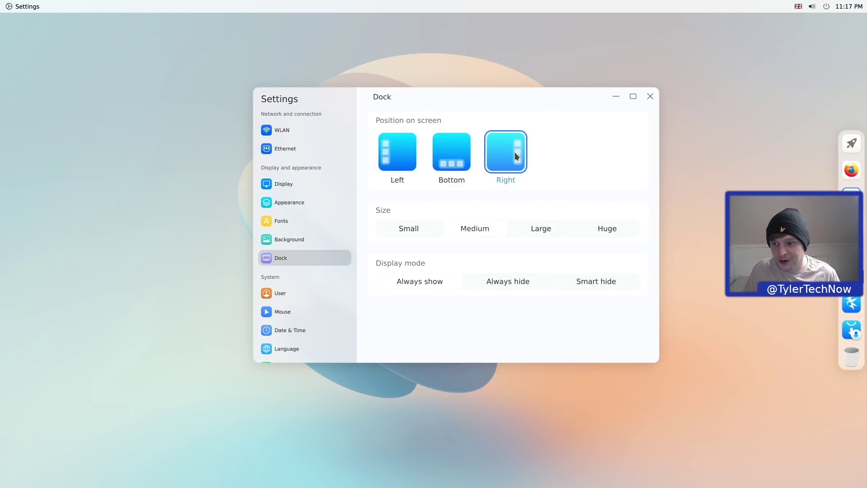
{"action": "left_click", "coordinate": [460, 149]}
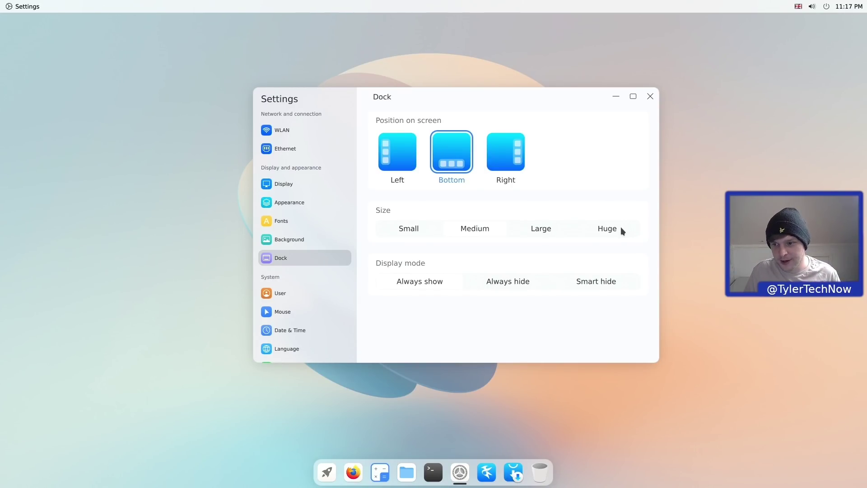
- Compare the Small, Large and Huge dock sizes, settle on Medium, and maximize Settings
{"action": "left_click", "coordinate": [413, 228]}
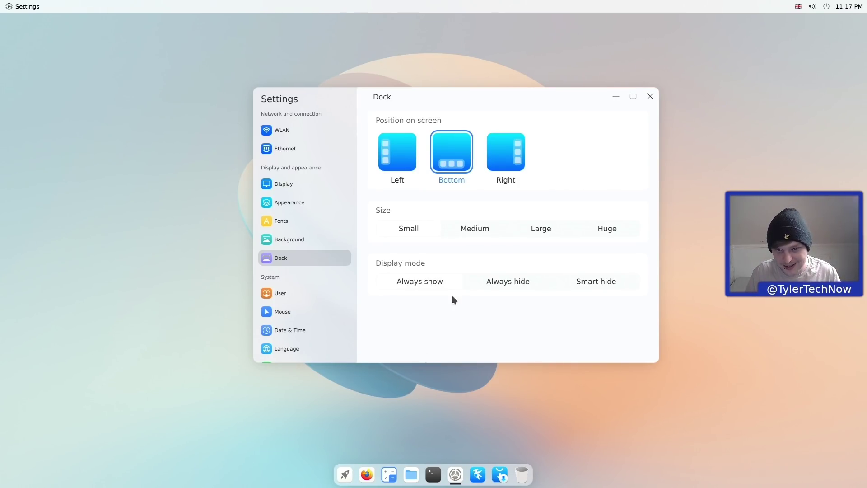
{"action": "left_click", "coordinate": [480, 231]}
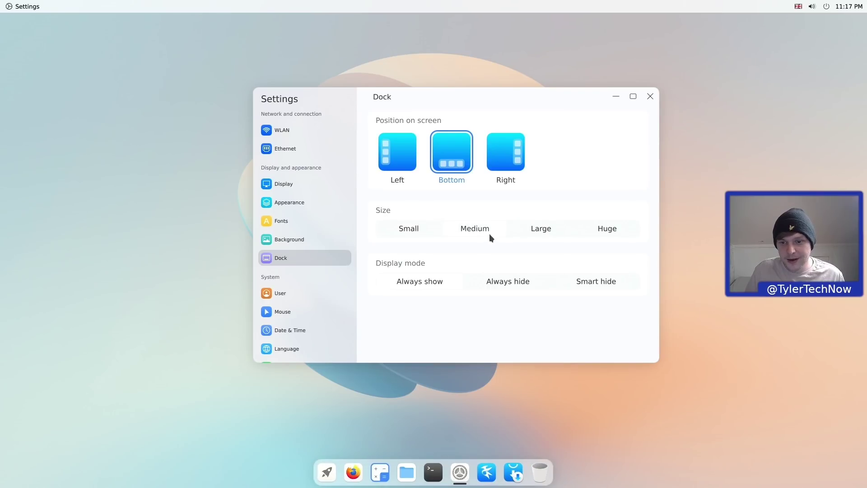
{"action": "left_click", "coordinate": [544, 231]}
{"action": "left_click", "coordinate": [609, 232]}
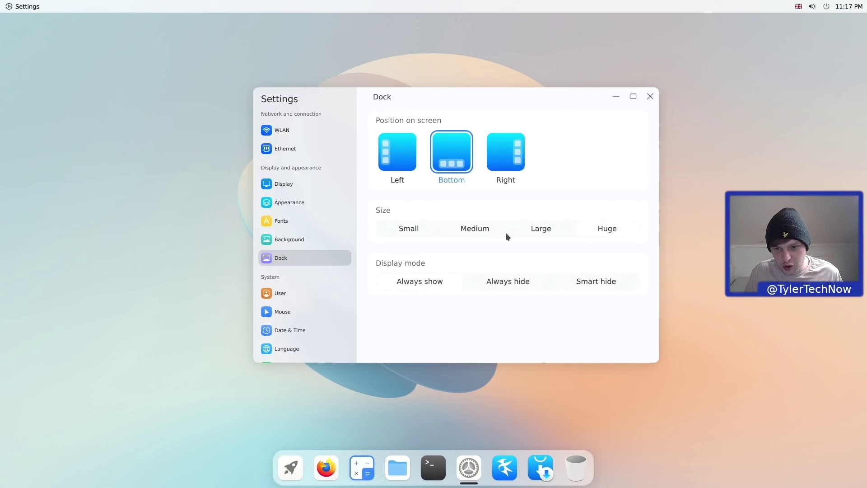
{"action": "left_click", "coordinate": [471, 233]}
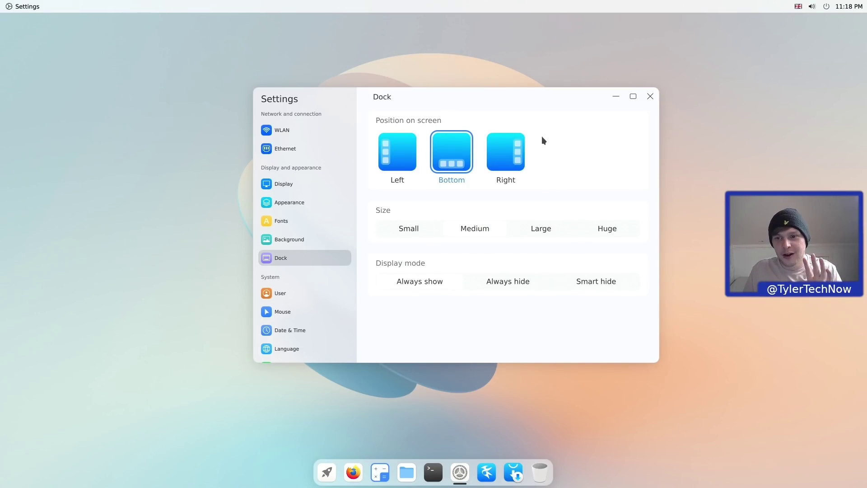
{"action": "left_click", "coordinate": [633, 97]}
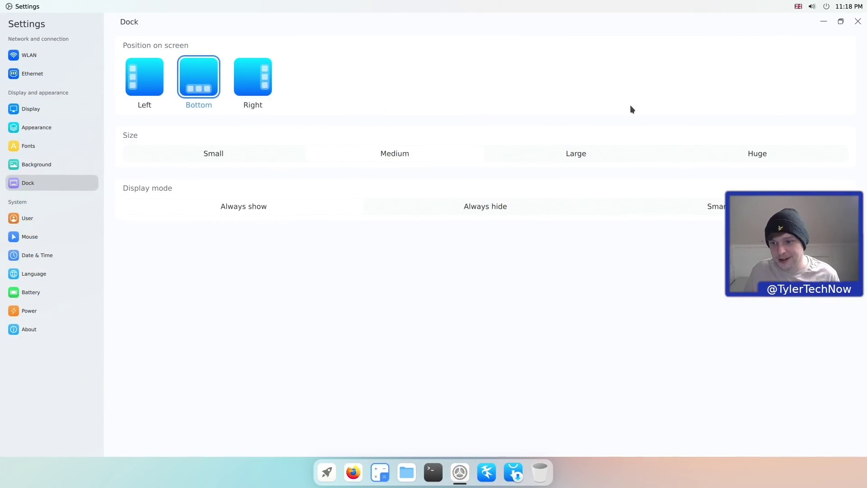
- Restore and reposition the Settings window, then set the dock to Always hide
{"action": "left_click", "coordinate": [840, 21]}
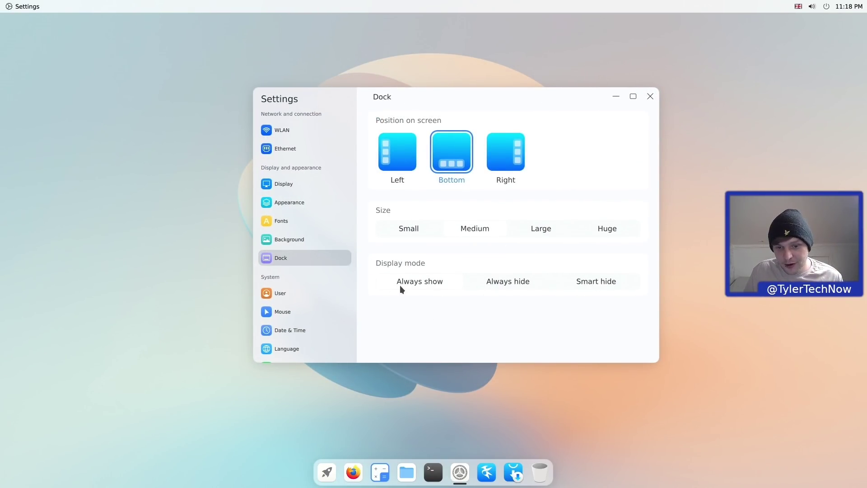
{"action": "left_click_drag", "start_coordinate": [482, 97], "coordinate": [453, 88]}
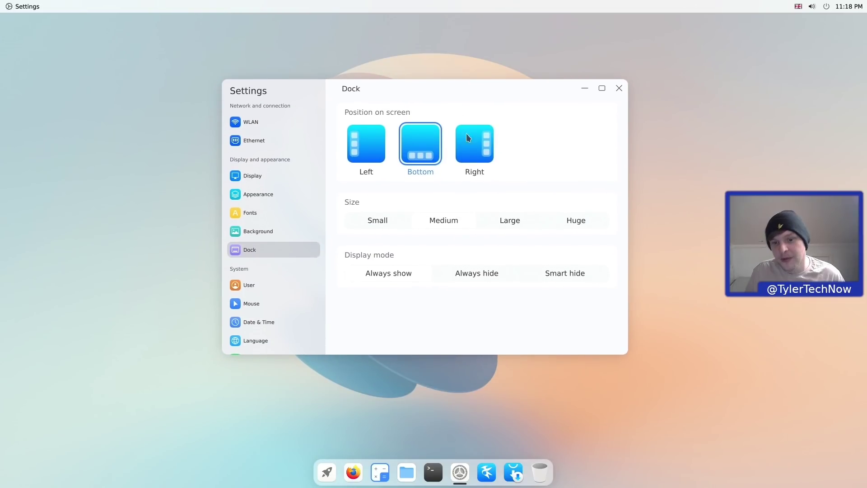
{"action": "left_click", "coordinate": [474, 277]}
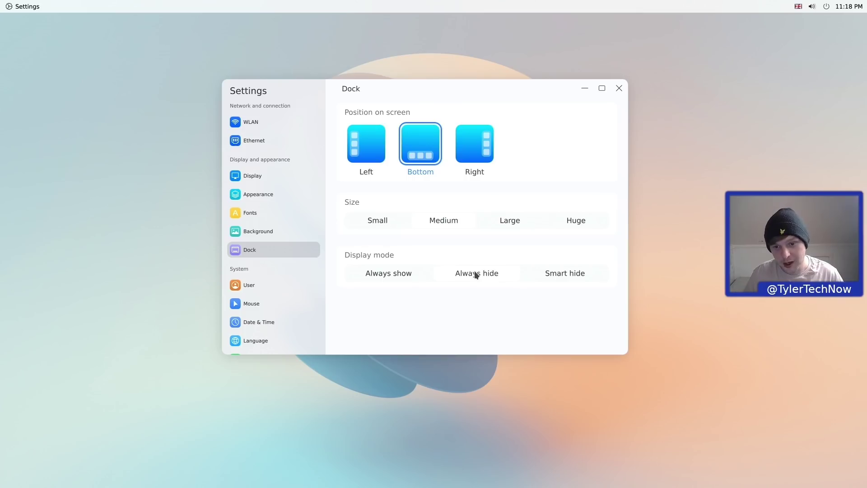
- Switch the dock's display mode to Smart hide, then maximize and restore Settings
{"action": "mouse_move", "coordinate": [435, 484]}
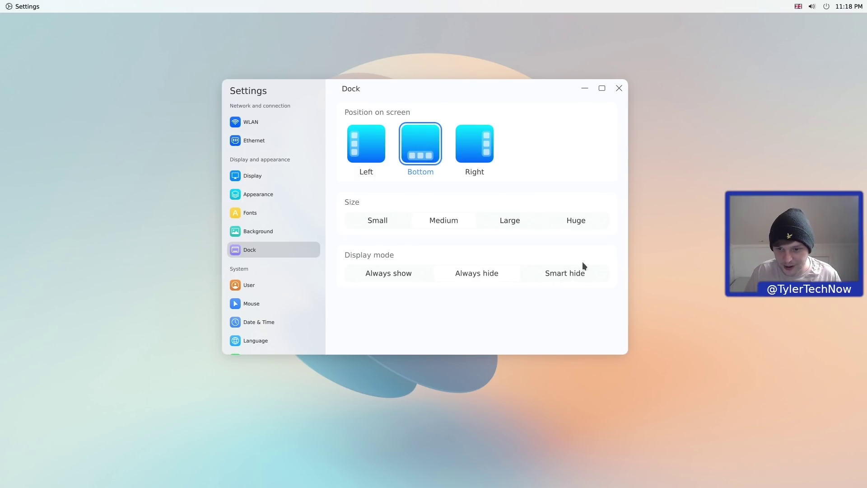
{"action": "left_click", "coordinate": [581, 276]}
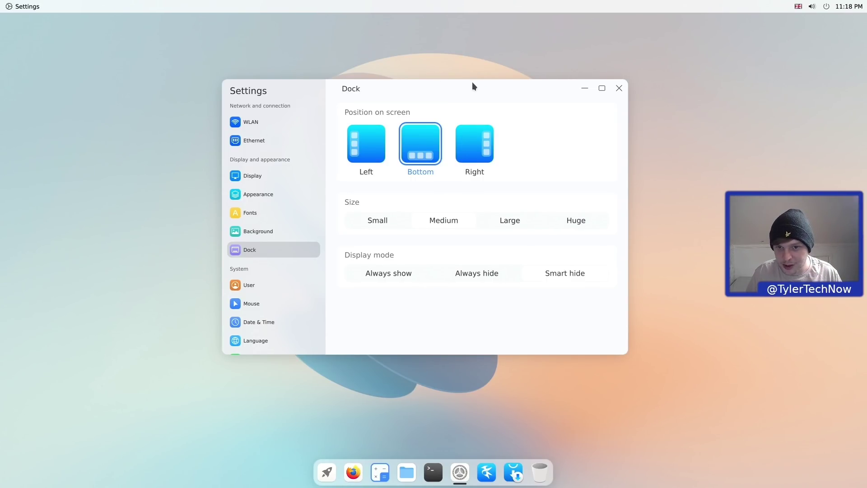
{"action": "mouse_move", "coordinate": [473, 83]}
{"action": "left_mouse_down"}
{"action": "mouse_move", "coordinate": [474, 219]}
{"action": "mouse_move", "coordinate": [471, 159]}
{"action": "mouse_move", "coordinate": [472, 211]}
{"action": "mouse_move", "coordinate": [472, 165]}
{"action": "mouse_move", "coordinate": [487, 198]}
{"action": "mouse_move", "coordinate": [486, 175]}
{"action": "mouse_move", "coordinate": [486, 213]}
{"action": "mouse_move", "coordinate": [477, 67]}
{"action": "left_mouse_up"}
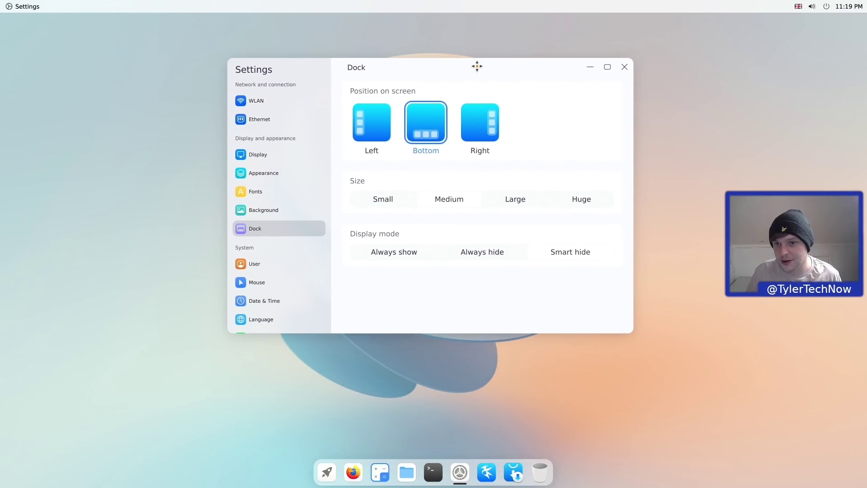
{"action": "left_click", "coordinate": [606, 68]}
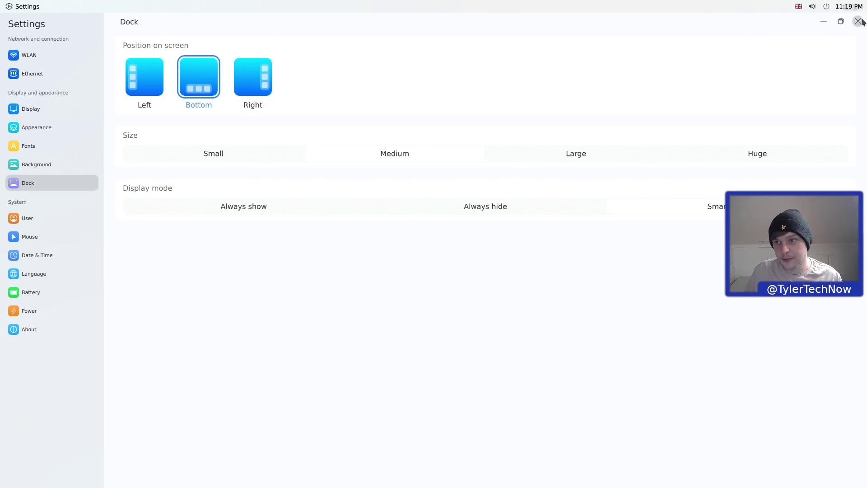
{"action": "left_click", "coordinate": [841, 22]}
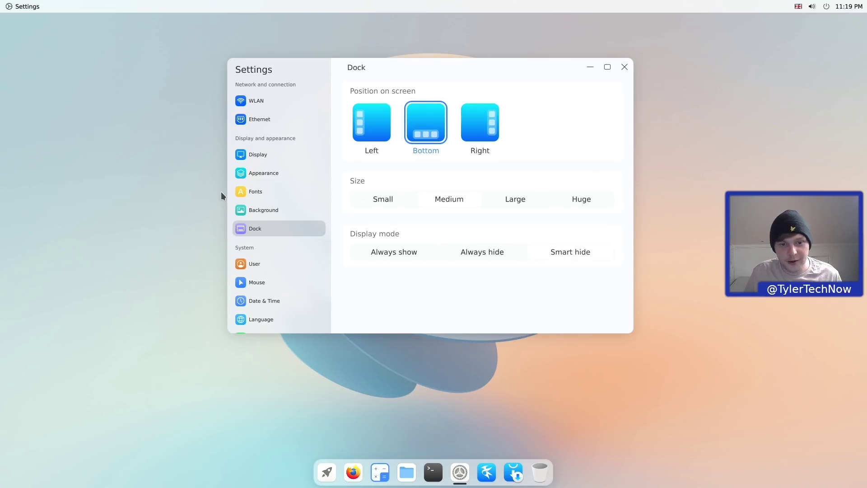
{"action": "scroll", "coordinate": [260, 203], "scroll_direction": "down", "scroll_amount": 2}
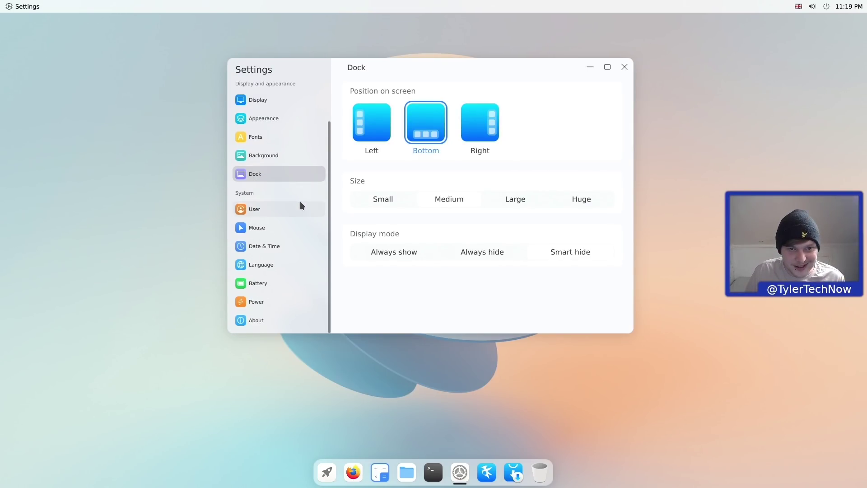
- Browse the User, Mouse, Date & Time, Language and Battery pages, ending on Power
{"action": "left_click", "coordinate": [278, 210]}
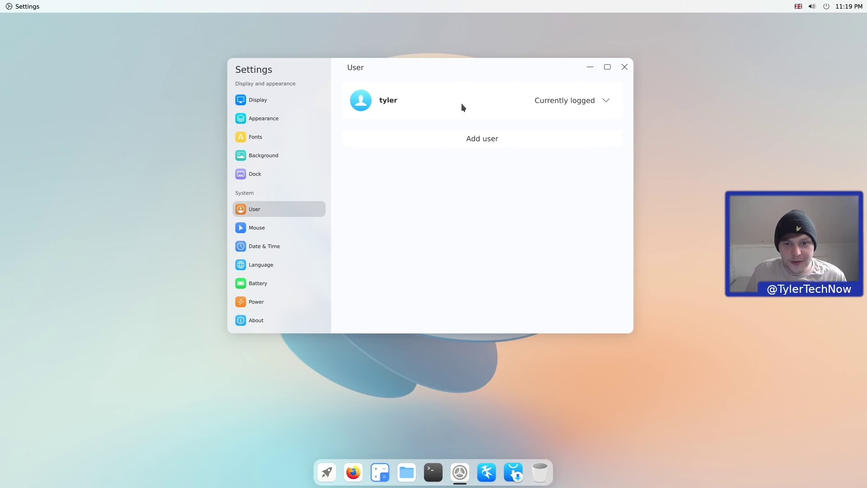
{"action": "left_click", "coordinate": [271, 229]}
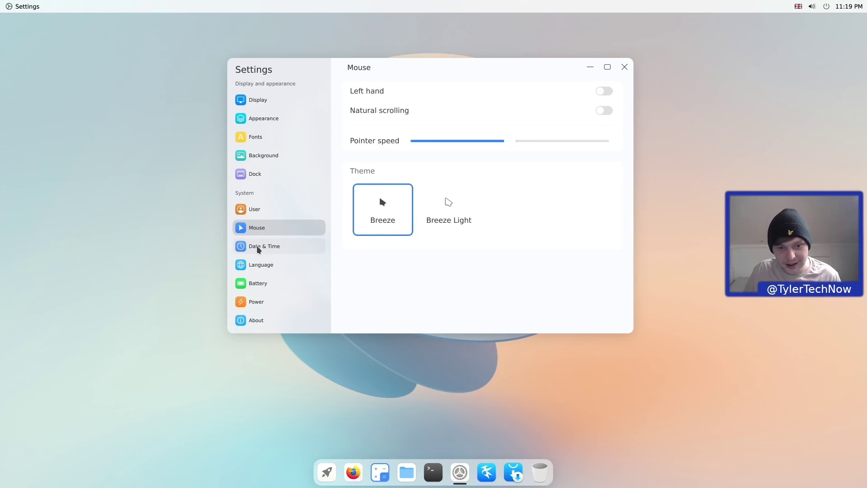
{"action": "left_click", "coordinate": [268, 248]}
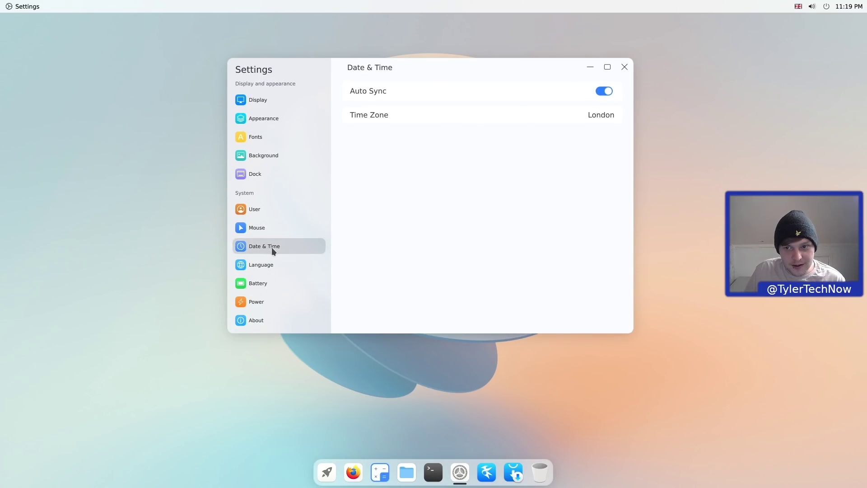
{"action": "left_click", "coordinate": [272, 266]}
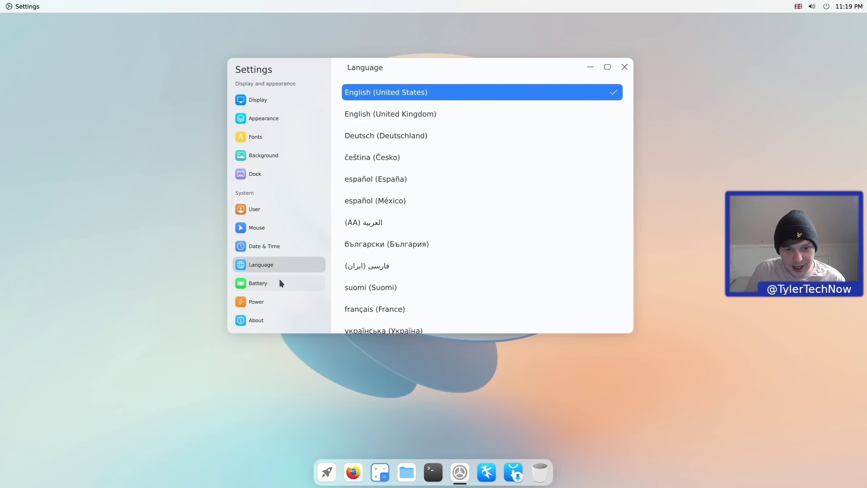
{"action": "left_click", "coordinate": [280, 280]}
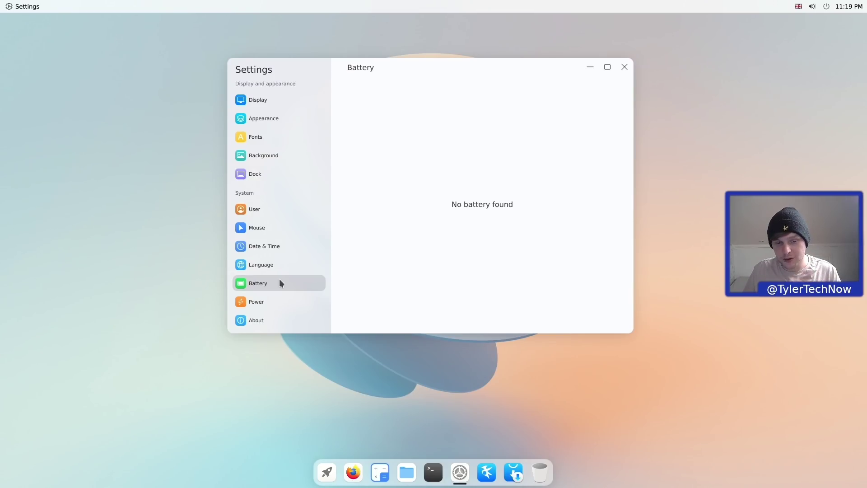
{"action": "left_click", "coordinate": [264, 303]}
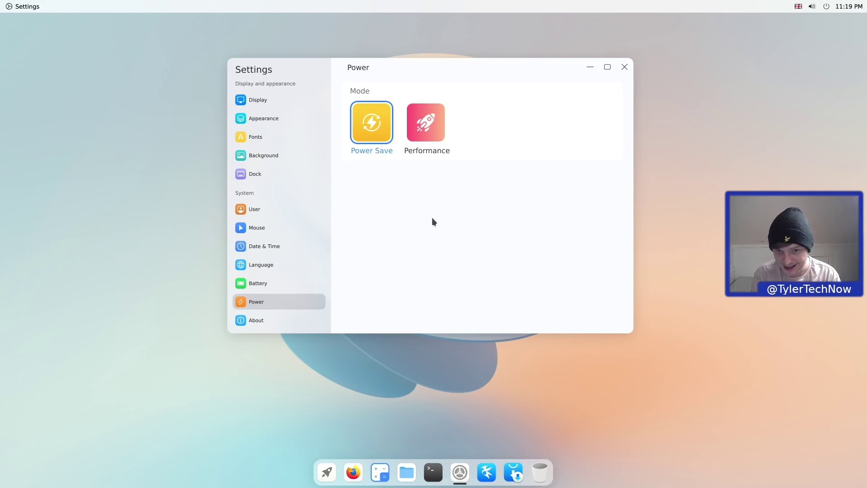
- Select Performance power mode, enter the administrator password when prompted, then cancel the prompt
{"action": "left_click", "coordinate": [425, 121]}
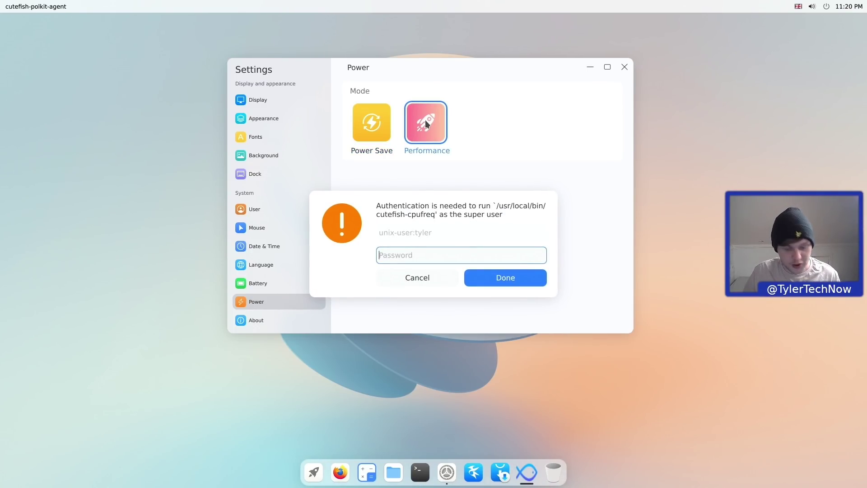
{"action": "type", "text": "********"}
{"action": "key", "text": "Return"}
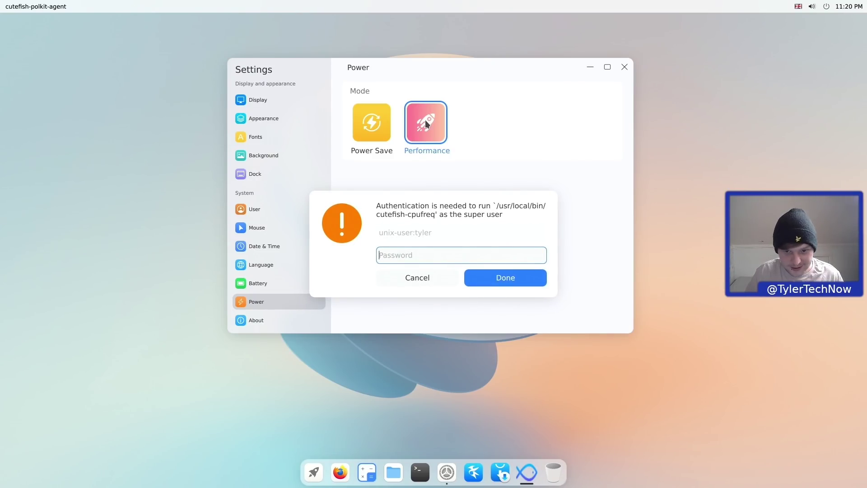
{"action": "type", "text": "*********"}
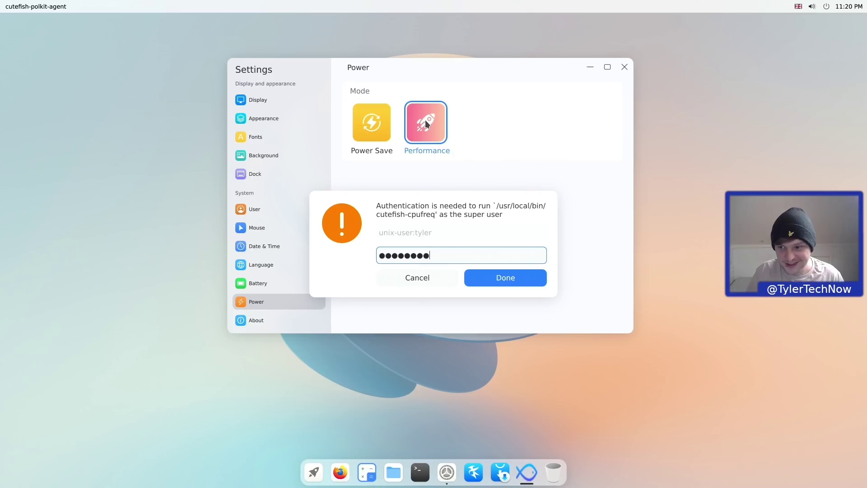
{"action": "key", "text": "Return"}
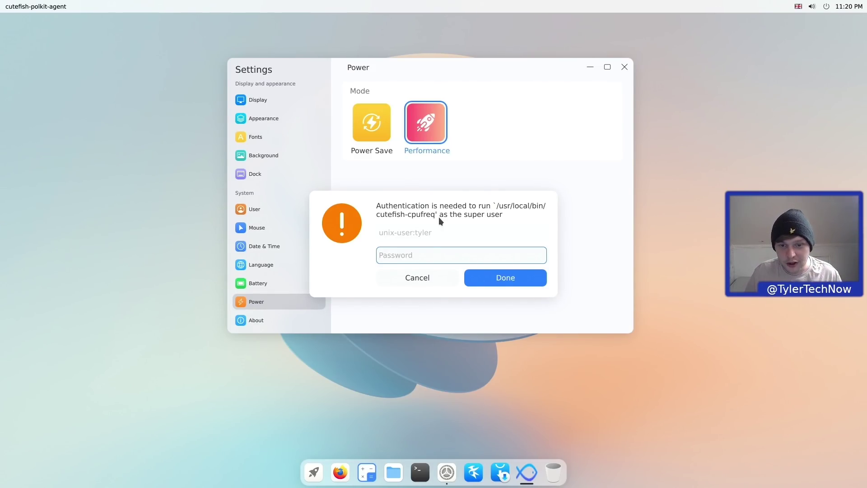
{"action": "type", "text": "***"}
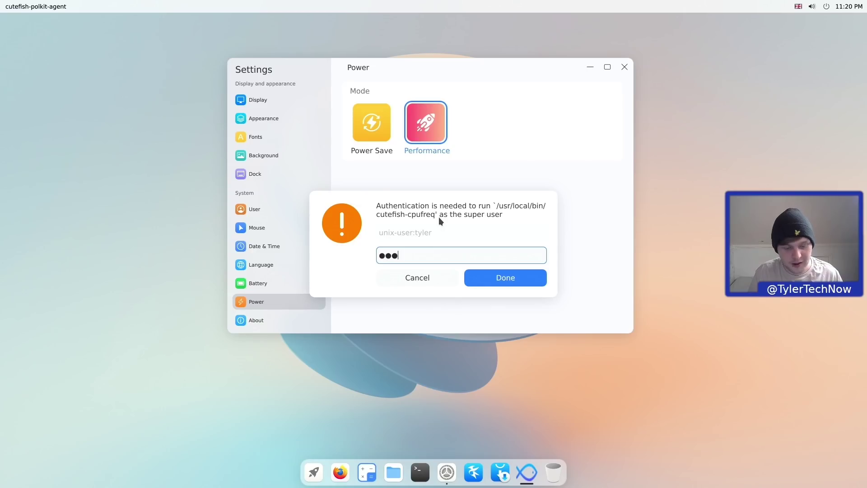
{"action": "key", "text": "BackSpace"}
{"action": "key", "text": "BackSpace"}
{"action": "key", "text": "BackSpace"}
{"action": "type", "text": "********"}
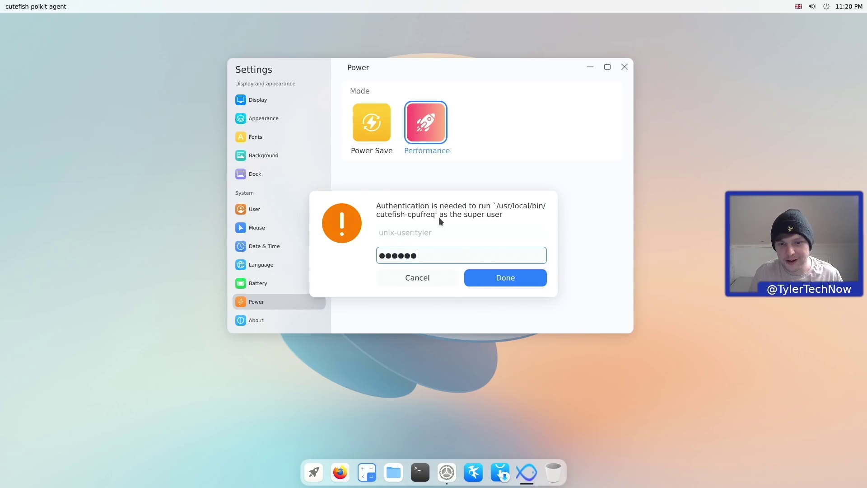
{"action": "left_click", "coordinate": [508, 280]}
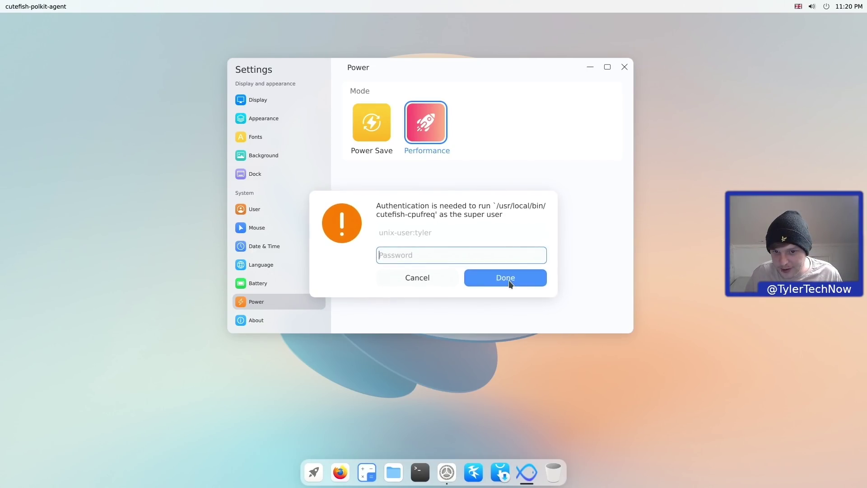
{"action": "left_click", "coordinate": [420, 278]}
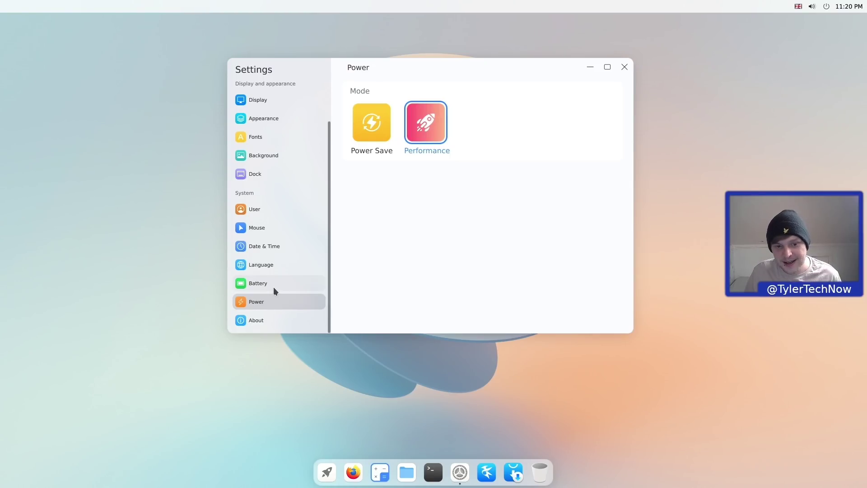
- View the About system information page, then close Settings
{"action": "left_click", "coordinate": [251, 319]}
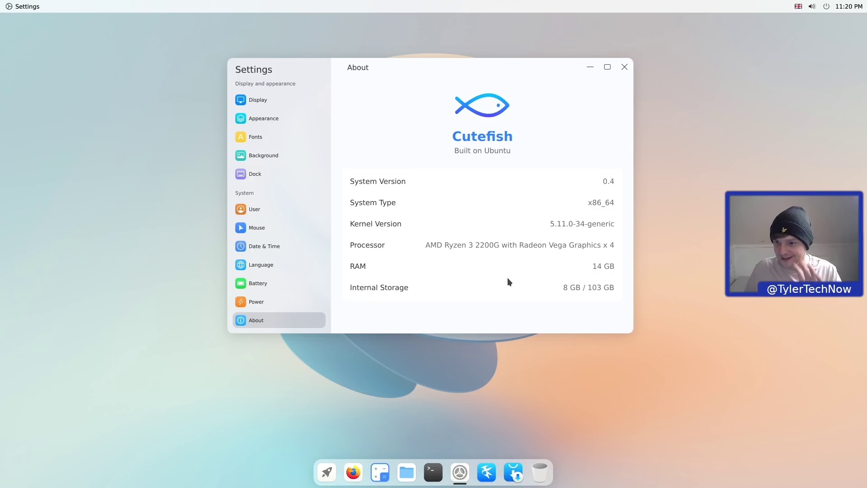
{"action": "left_click", "coordinate": [627, 68]}
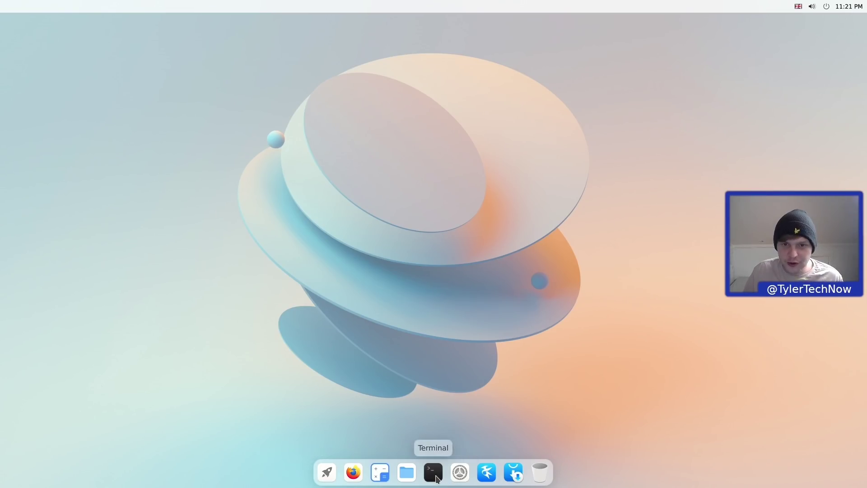
- Open a terminal and try running htop before it is installed
{"action": "left_click", "coordinate": [435, 478]}
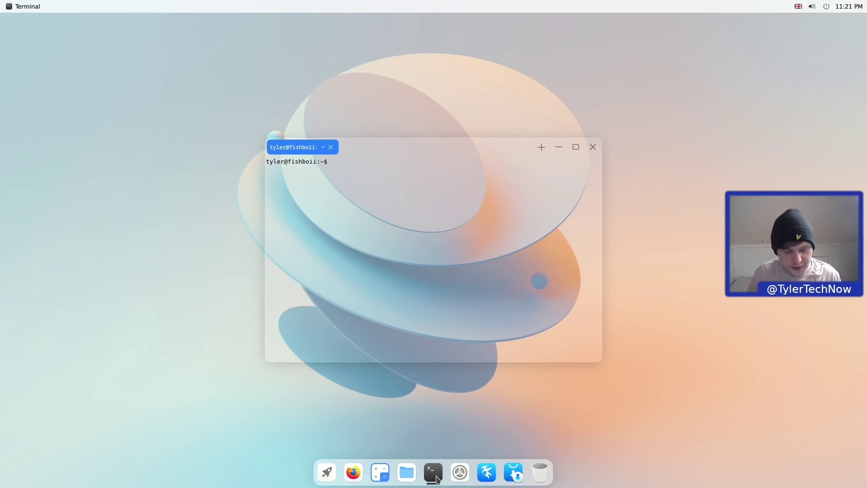
{"action": "type", "text": "htop"}
{"action": "key", "text": "Return"}
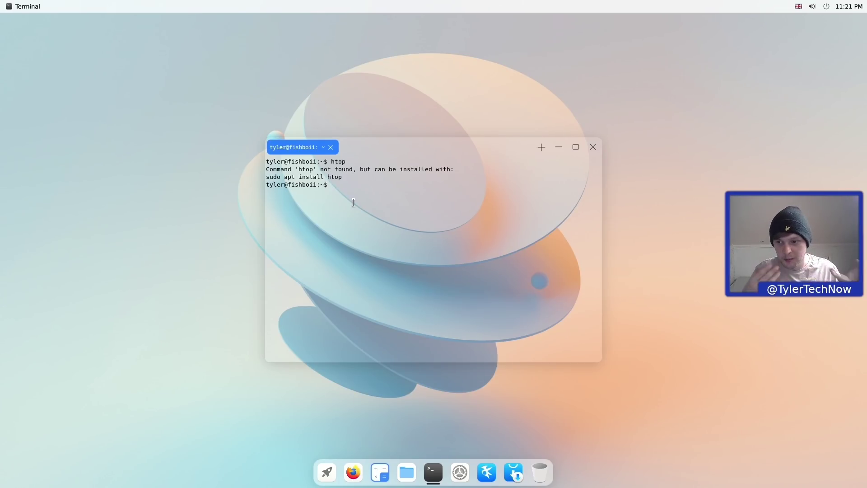
- Install htop with 'sudo apt install htop', then close the terminal and confirm quitting
{"action": "type", "text": "s"}
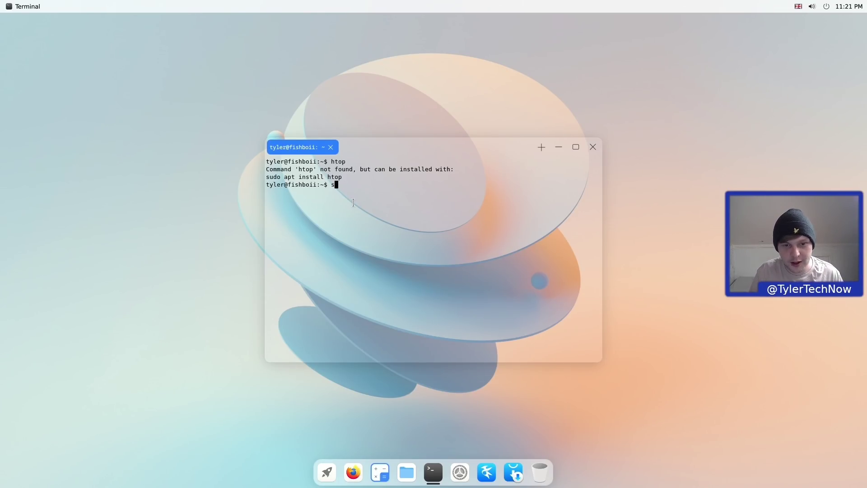
{"action": "type", "text": "udo apt install htop"}
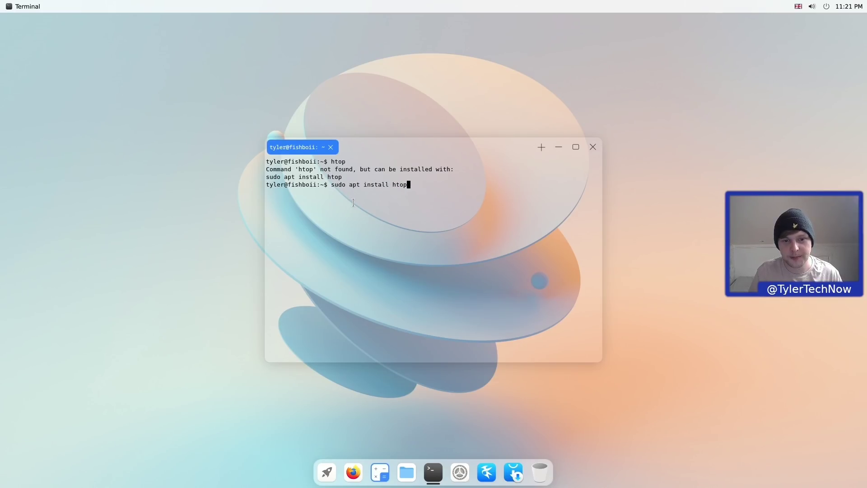
{"action": "key", "text": "Return"}
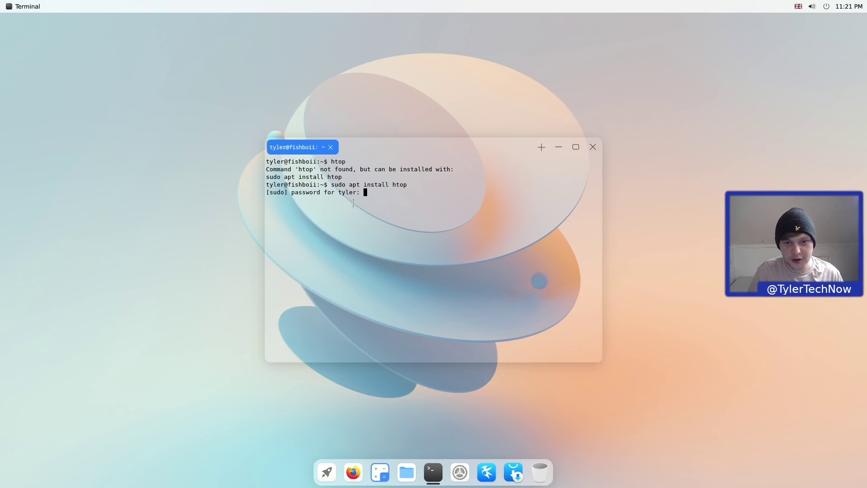
{"action": "key", "text": "Return"}
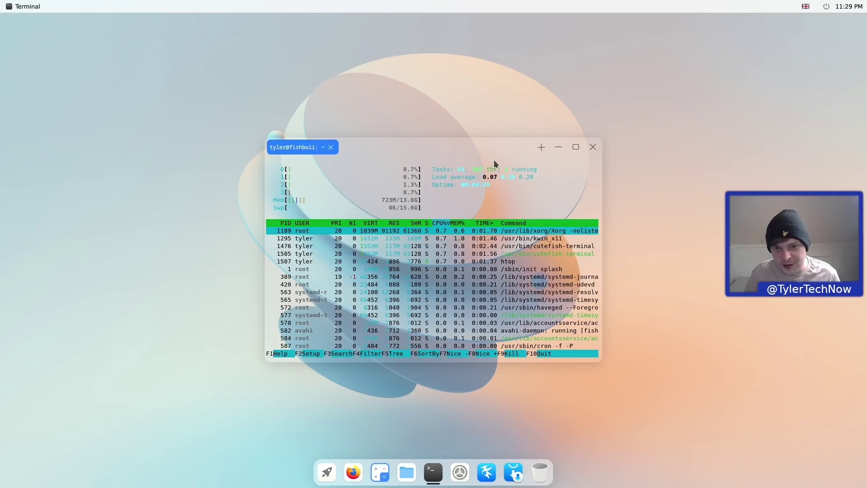
{"action": "left_click", "coordinate": [593, 147]}
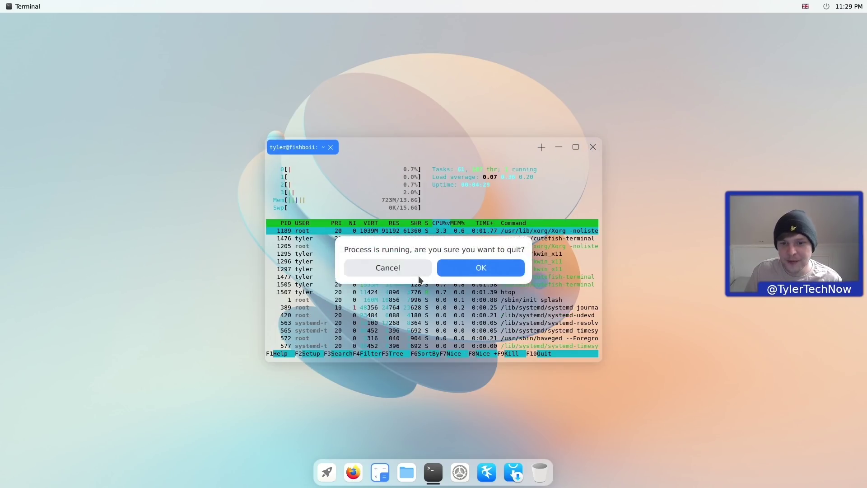
{"action": "left_click", "coordinate": [461, 266]}
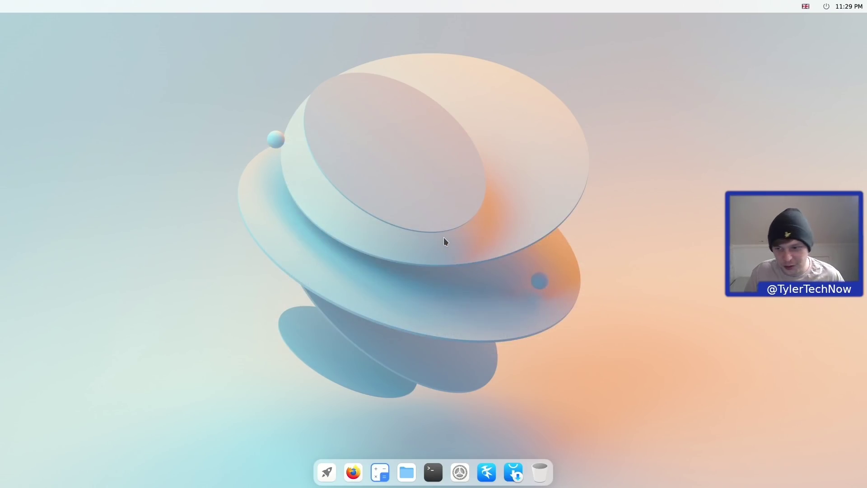
{"action": "left_click", "coordinate": [326, 471]}
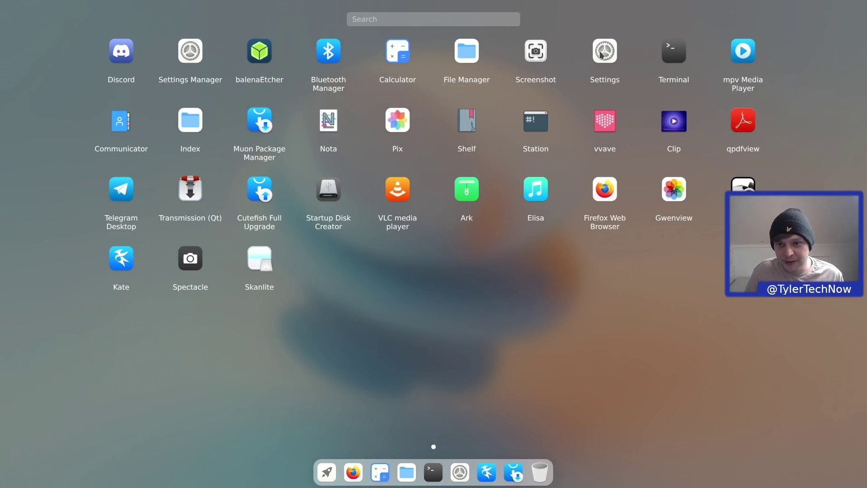
{"action": "left_click", "coordinate": [189, 53]}
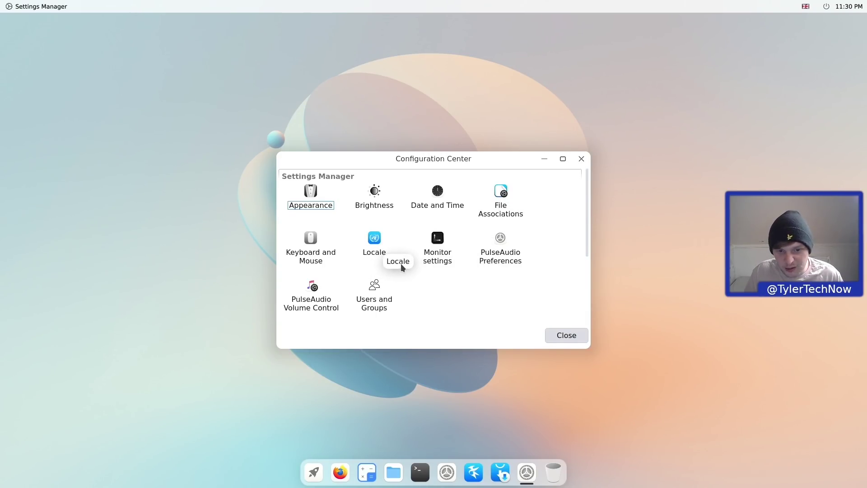
{"action": "left_click", "coordinate": [308, 195]}
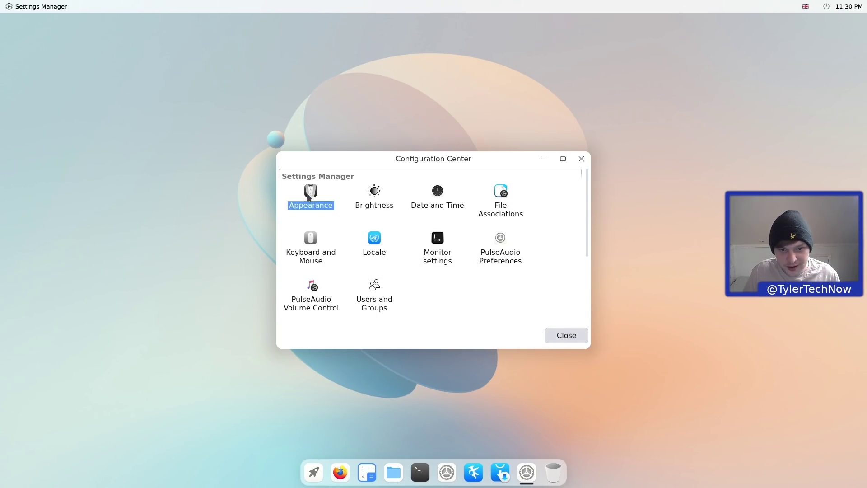
{"action": "double_click", "coordinate": [316, 201]}
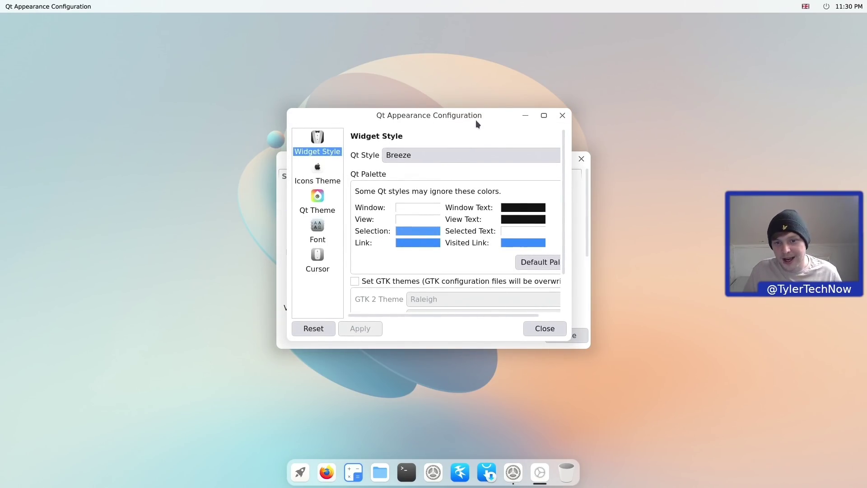
{"action": "left_click", "coordinate": [561, 116]}
{"action": "left_click", "coordinate": [582, 158]}
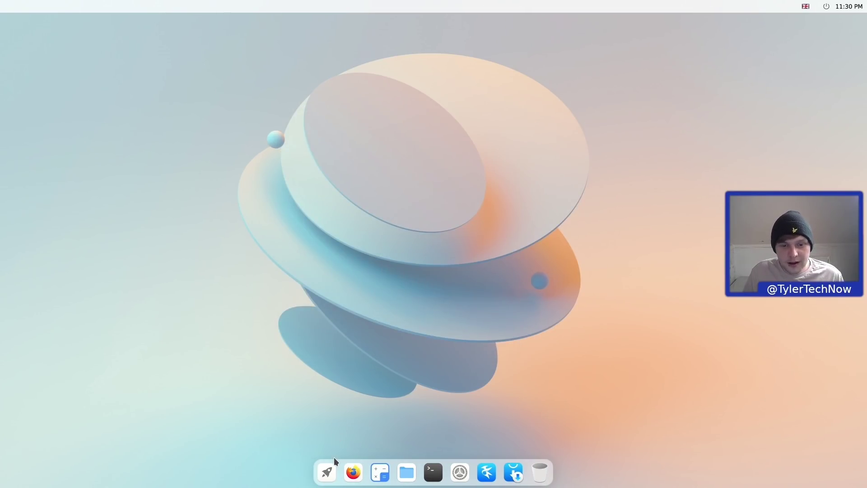
- Launch Calculator from the launcher, move its window, close it, and reopen the launcher
{"action": "left_click", "coordinate": [327, 470]}
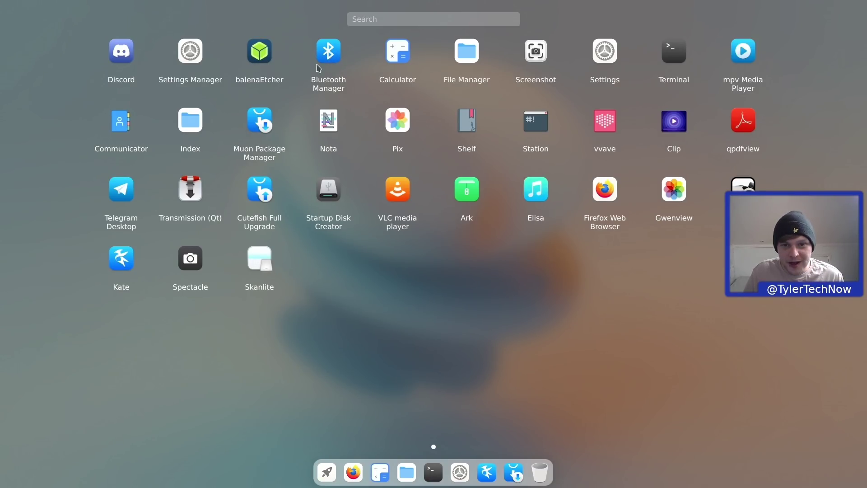
{"action": "left_click", "coordinate": [388, 53]}
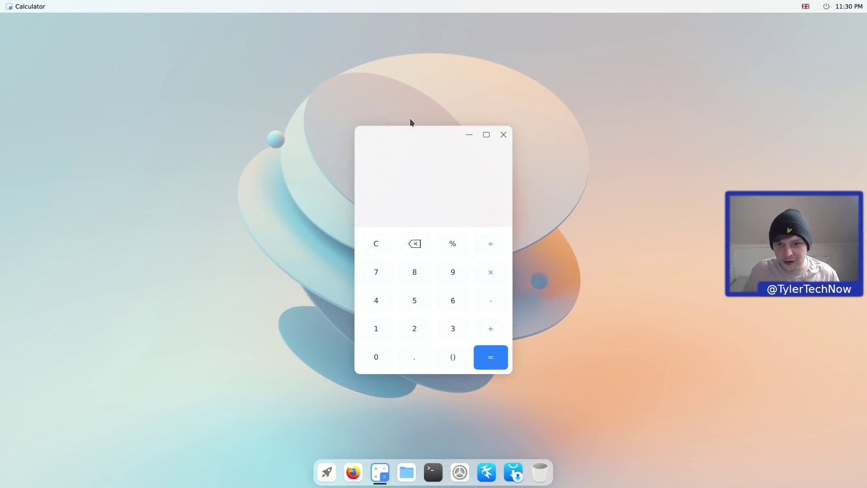
{"action": "left_click_drag", "start_coordinate": [413, 130], "coordinate": [390, 102]}
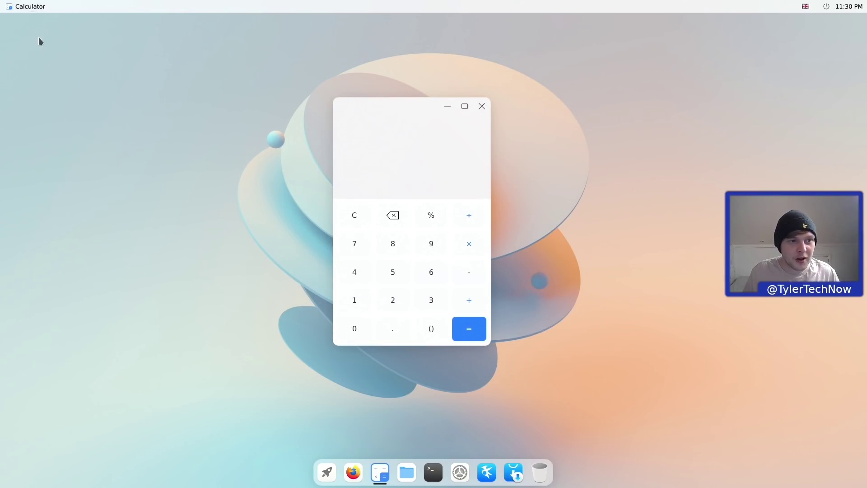
{"action": "left_click", "coordinate": [482, 107]}
{"action": "left_click", "coordinate": [325, 471]}
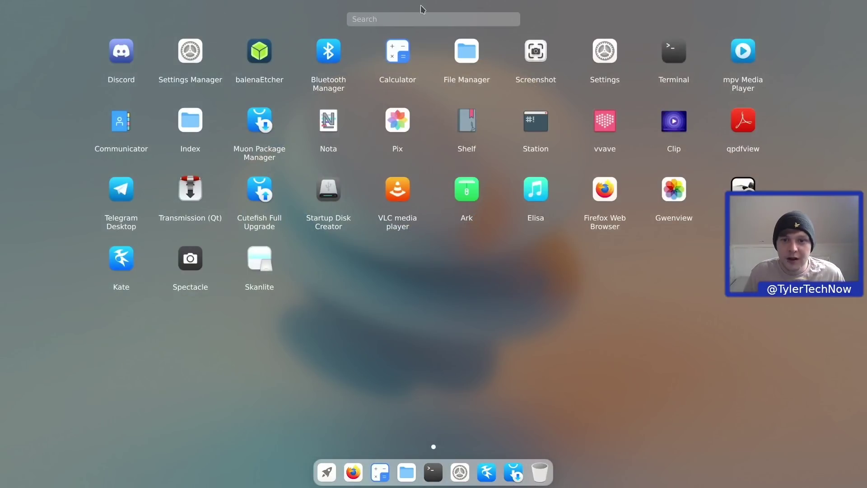
{"action": "left_click", "coordinate": [469, 57]}
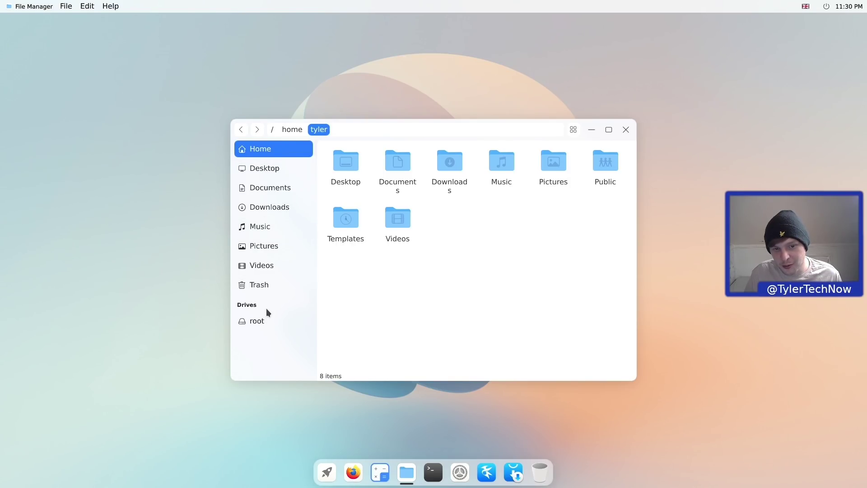
{"action": "left_click", "coordinate": [574, 129]}
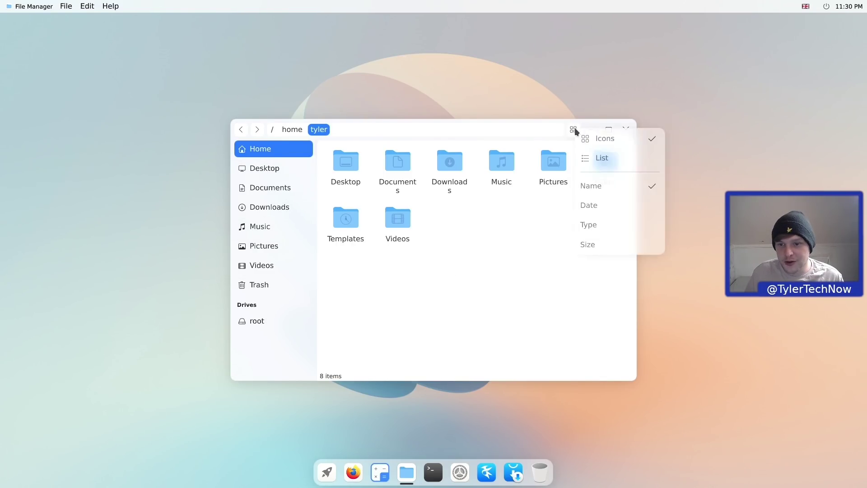
{"action": "left_click", "coordinate": [605, 158]}
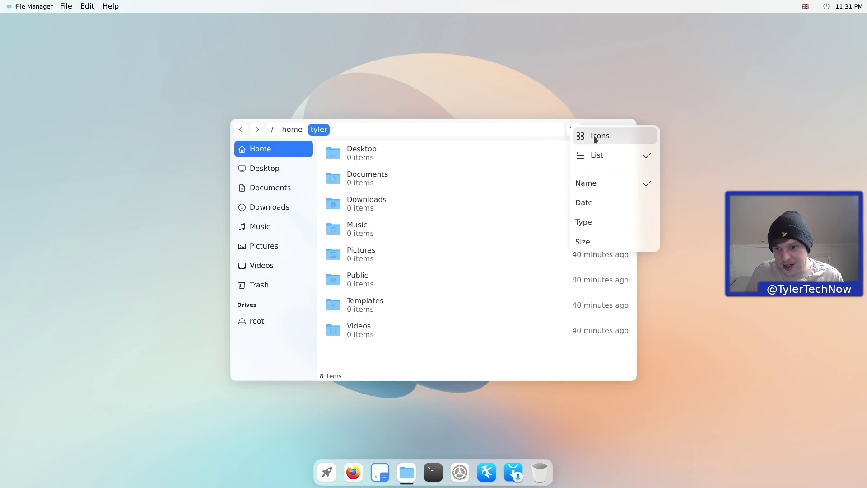
{"action": "left_click", "coordinate": [595, 137]}
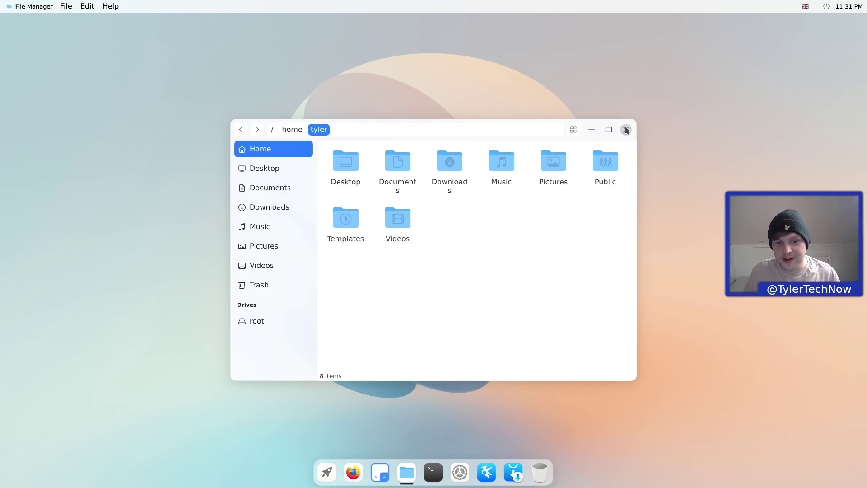
{"action": "left_click", "coordinate": [493, 129]}
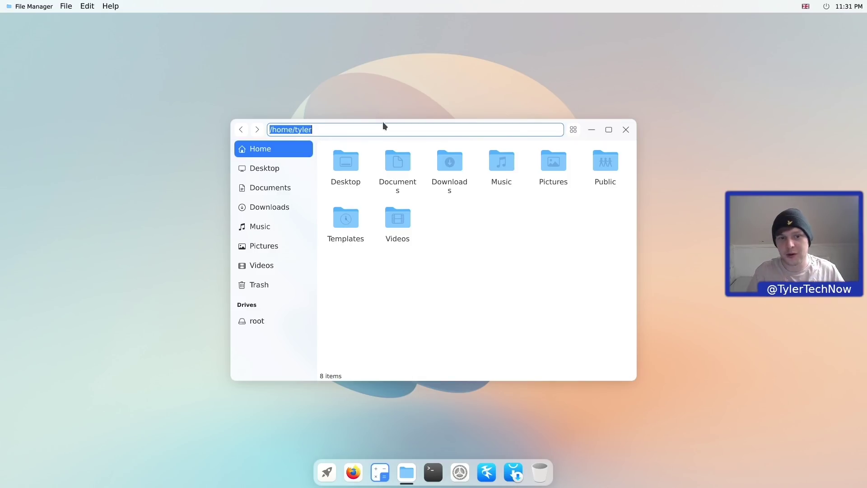
{"action": "left_click", "coordinate": [625, 130]}
{"action": "left_click", "coordinate": [626, 130]}
{"action": "left_click", "coordinate": [326, 472]}
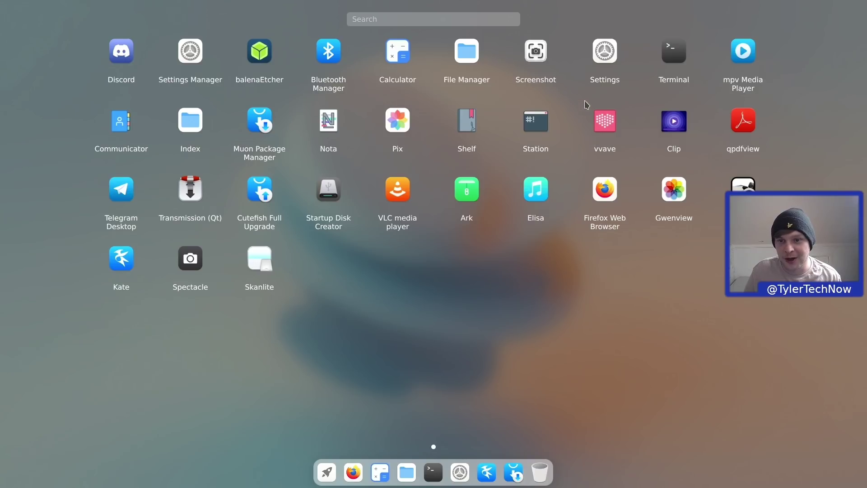
- Capture a 1321 × 822 region of the desktop with Screenshot
{"action": "left_click", "coordinate": [538, 51]}
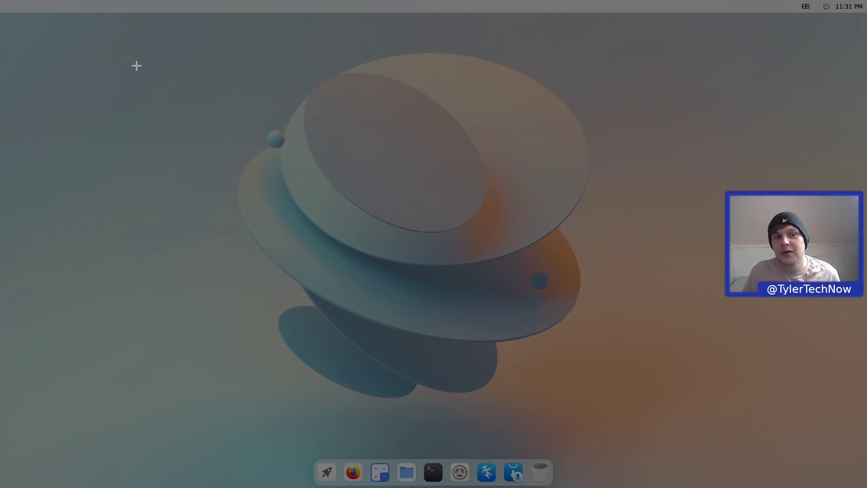
{"action": "left_click_drag", "start_coordinate": [135, 66], "coordinate": [731, 436]}
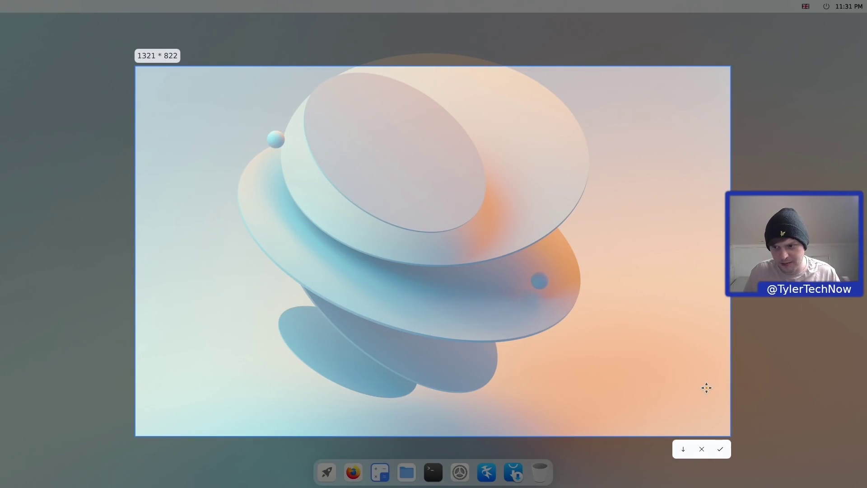
{"action": "left_click", "coordinate": [720, 449]}
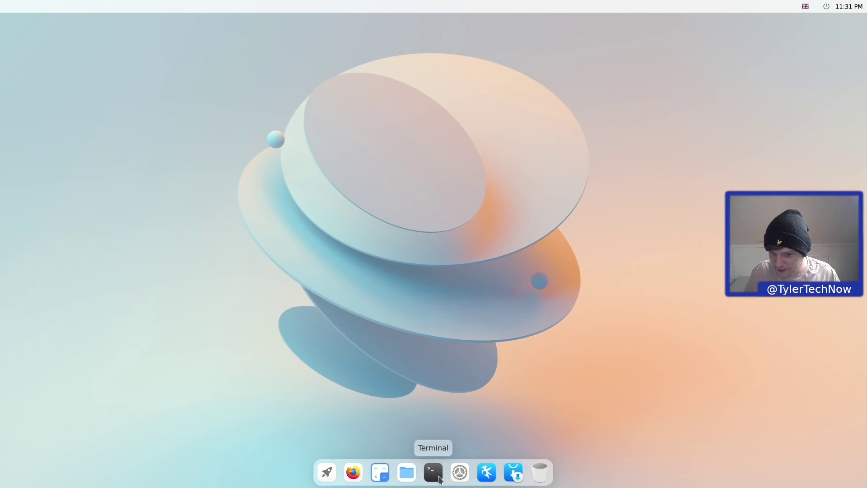
- Check the empty Pictures folder in File Manager, close it, and reopen the launcher
{"action": "left_click", "coordinate": [413, 477]}
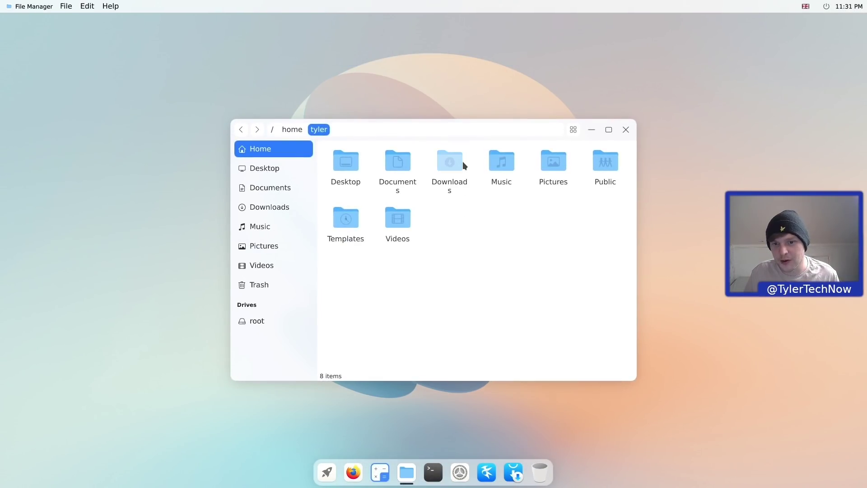
{"action": "double_click", "coordinate": [546, 167]}
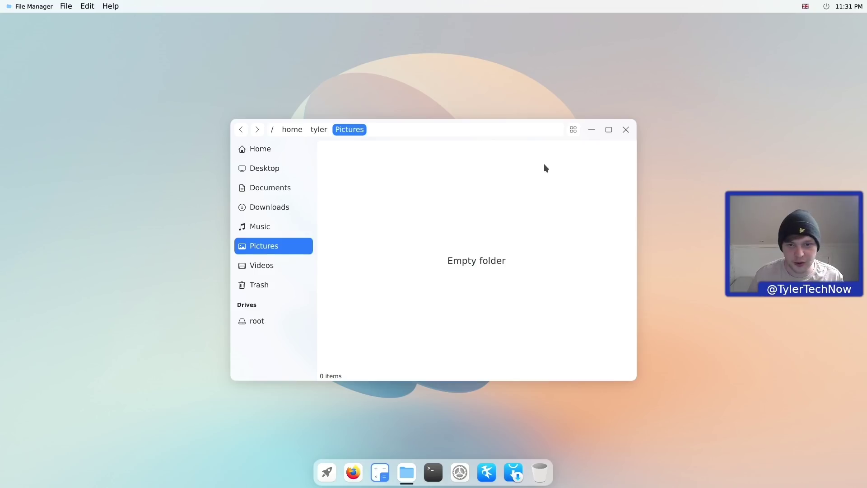
{"action": "left_click", "coordinate": [626, 130]}
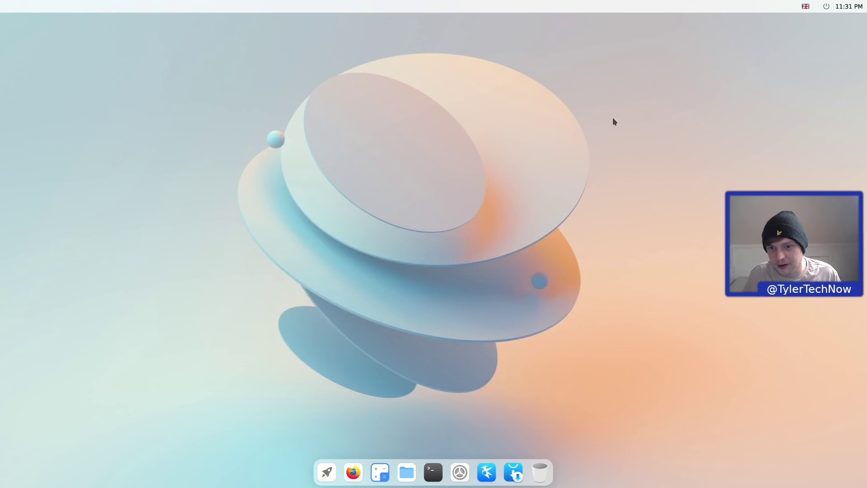
{"action": "left_click", "coordinate": [327, 472]}
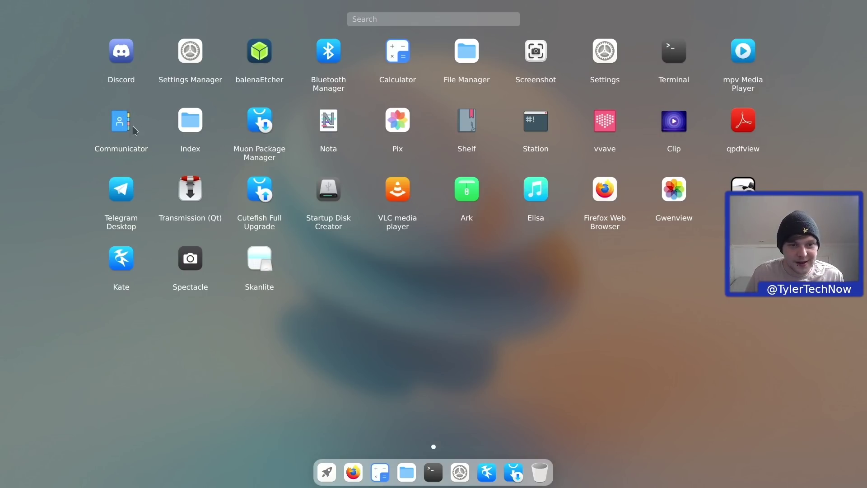
- Launch Index, move and enlarge its window, and turn on dark mode
{"action": "left_click", "coordinate": [193, 125]}
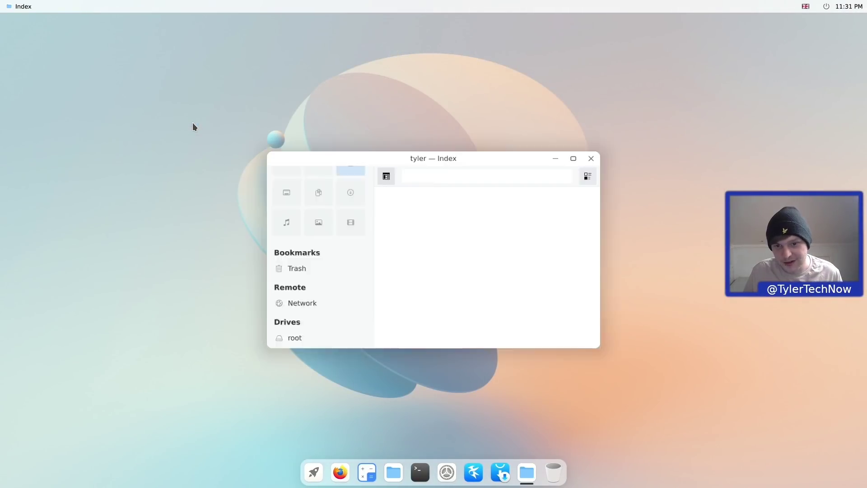
{"action": "left_click_drag", "start_coordinate": [380, 151], "coordinate": [384, 95]}
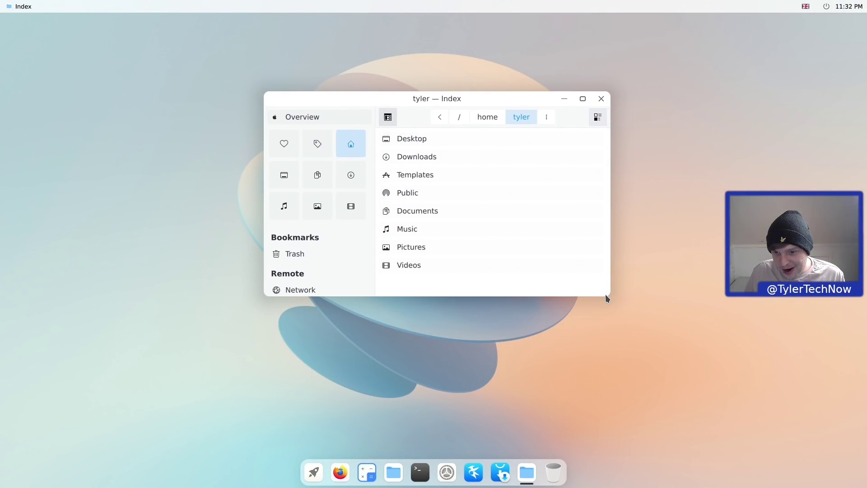
{"action": "left_click_drag", "start_coordinate": [606, 294], "coordinate": [702, 386]}
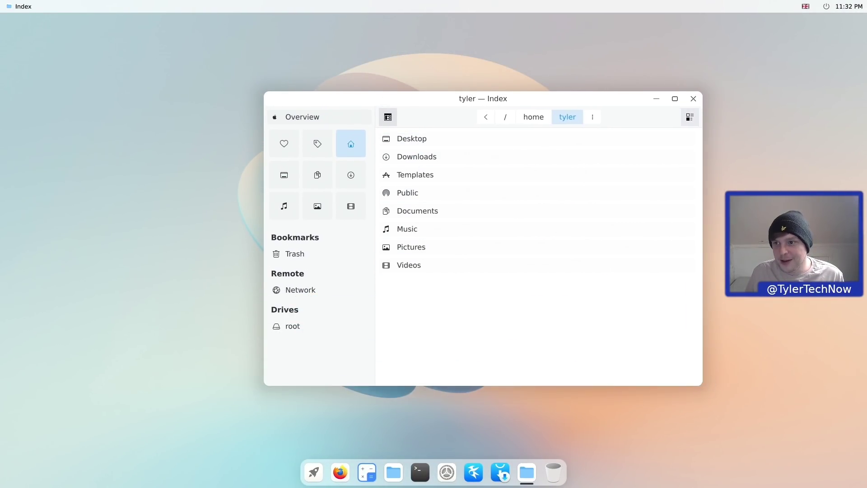
{"action": "left_click", "coordinate": [816, 7]}
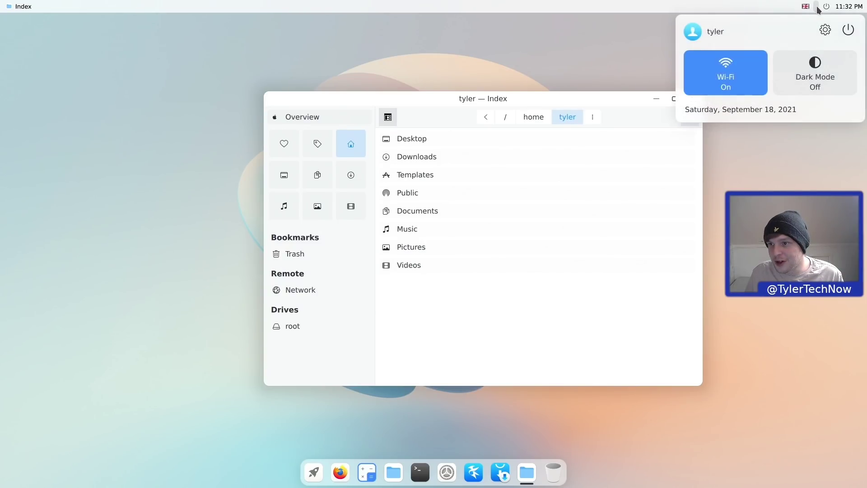
{"action": "left_click", "coordinate": [814, 75]}
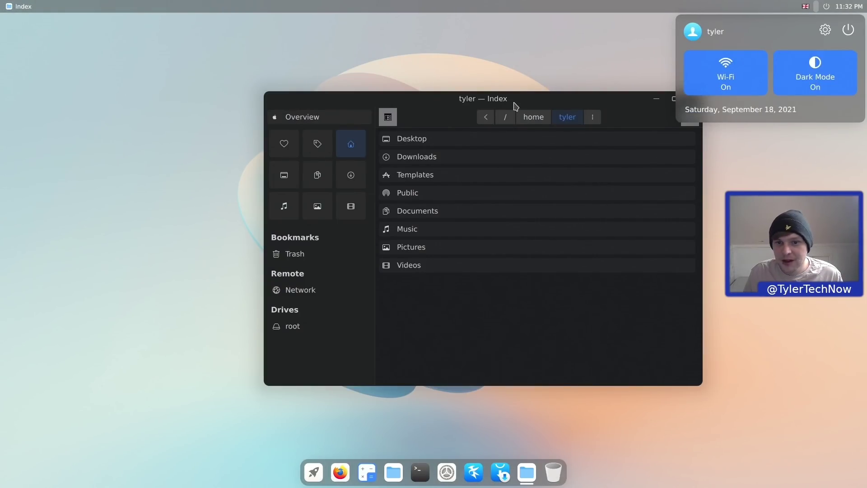
{"action": "left_click_drag", "start_coordinate": [514, 105], "coordinate": [450, 98]}
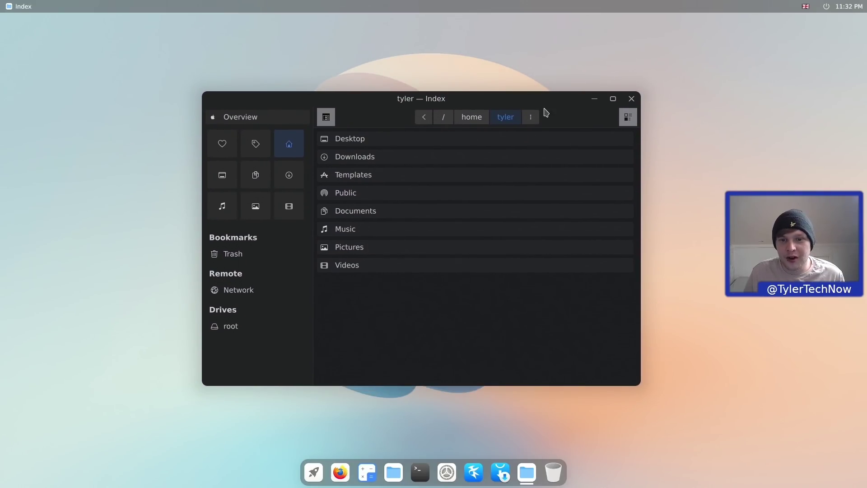
- Show the home folders as a grid, then close Index and open the launcher
{"action": "left_click", "coordinate": [636, 118]}
{"action": "left_click", "coordinate": [571, 185]}
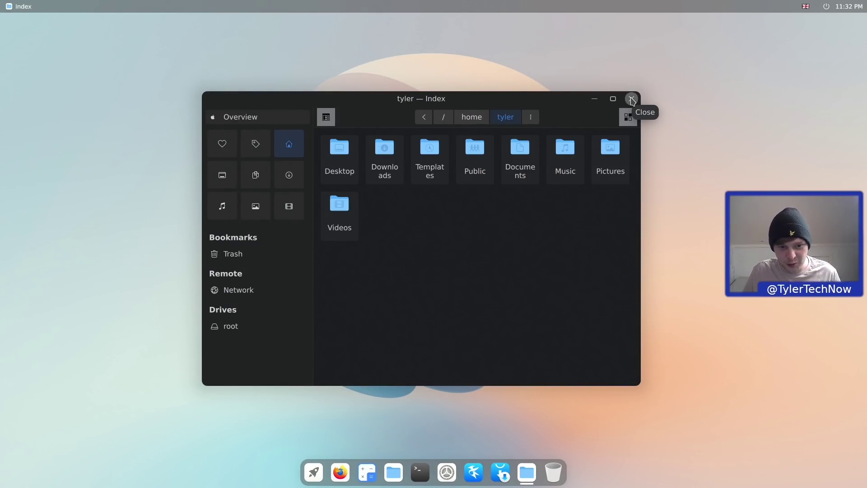
{"action": "left_click", "coordinate": [632, 99]}
{"action": "left_click", "coordinate": [326, 472]}
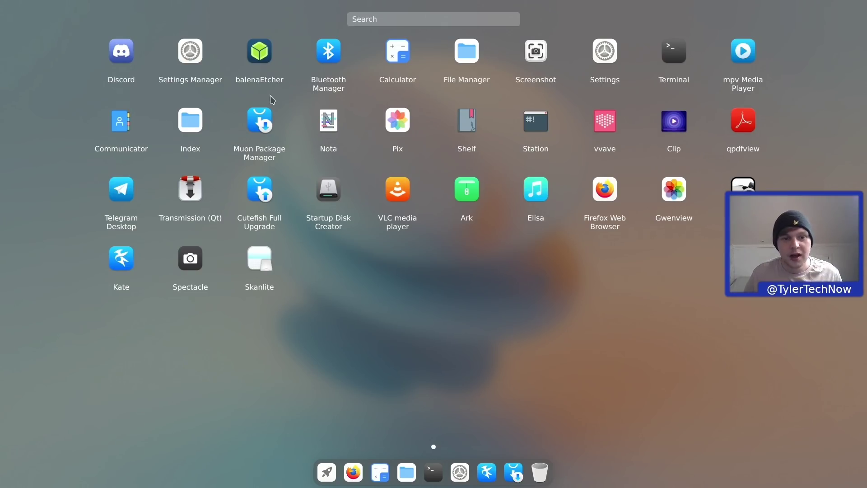
{"action": "left_click", "coordinate": [255, 122]}
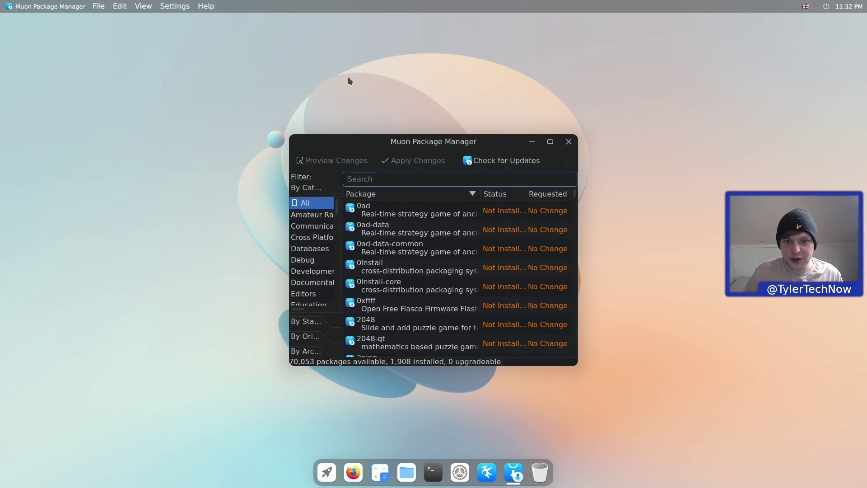
{"action": "double_click", "coordinate": [445, 141]}
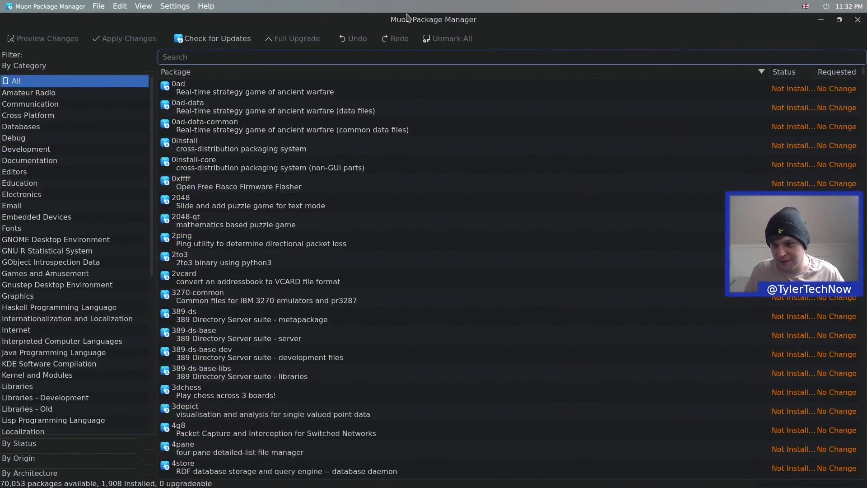
{"action": "double_click", "coordinate": [437, 23]}
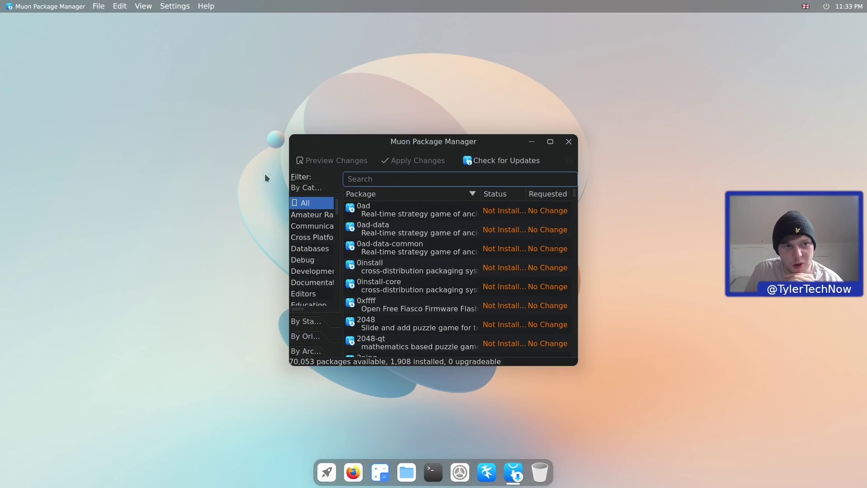
{"action": "left_click", "coordinate": [99, 6]}
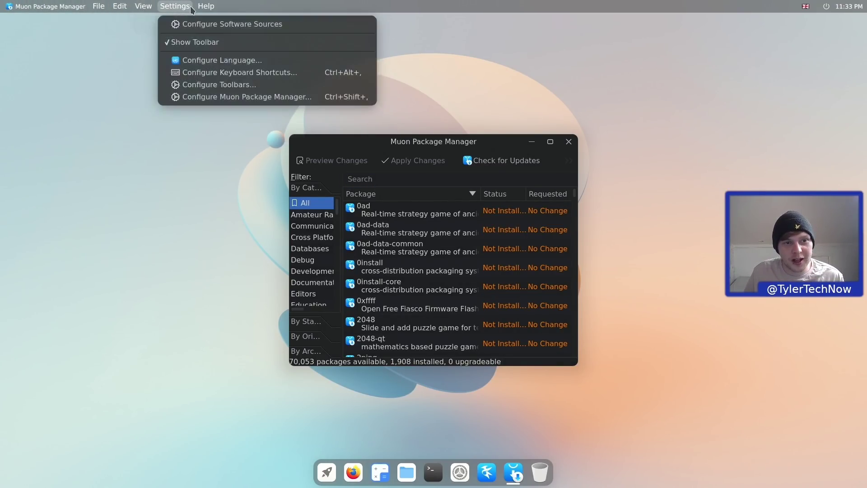
{"action": "mouse_move", "coordinate": [121, 10]}
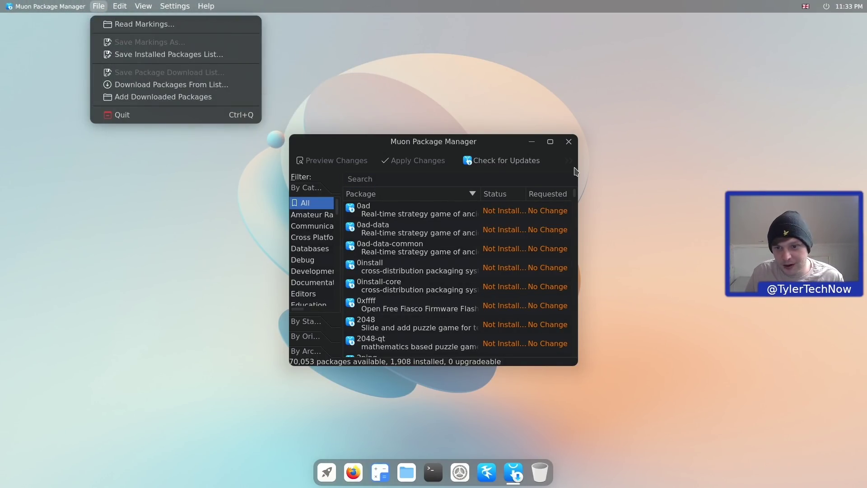
{"action": "left_click", "coordinate": [568, 143]}
{"action": "left_click", "coordinate": [568, 144]}
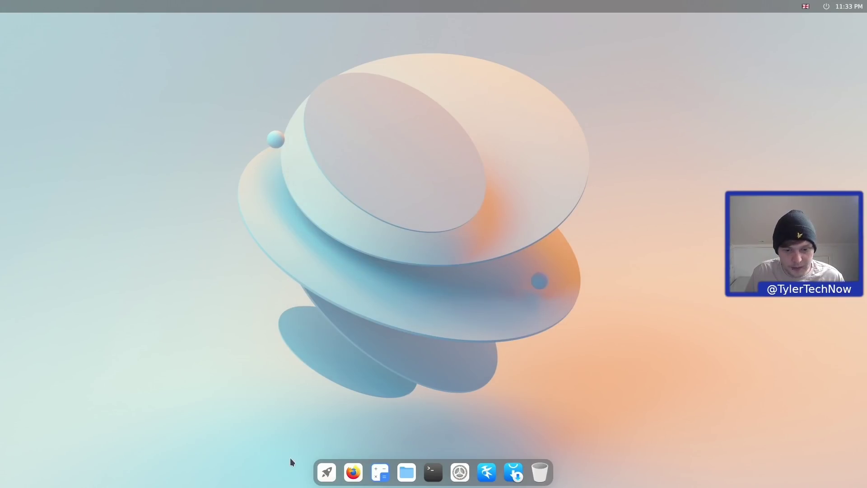
{"action": "left_click", "coordinate": [327, 472]}
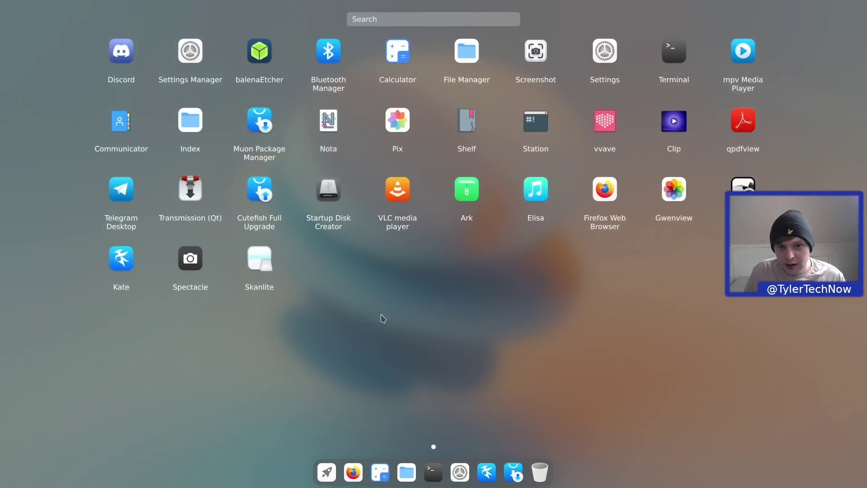
{"action": "left_click", "coordinate": [327, 119]}
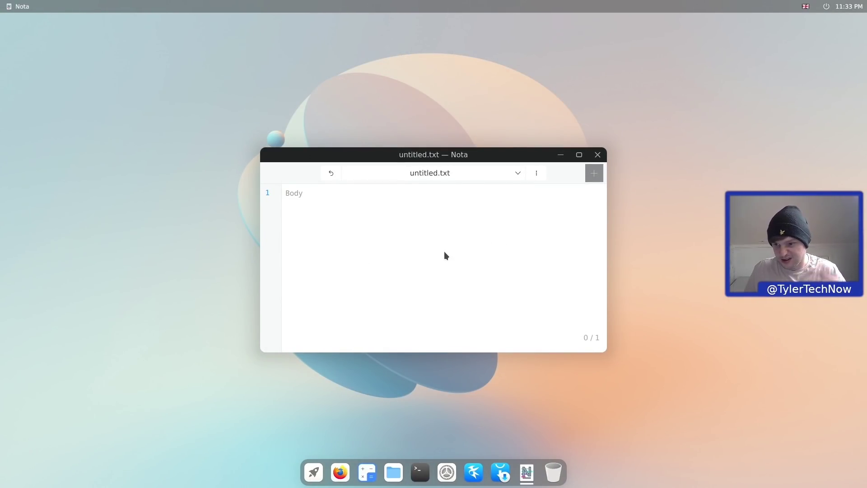
- Close Nota and launch the Pix image gallery
{"action": "left_click", "coordinate": [598, 154]}
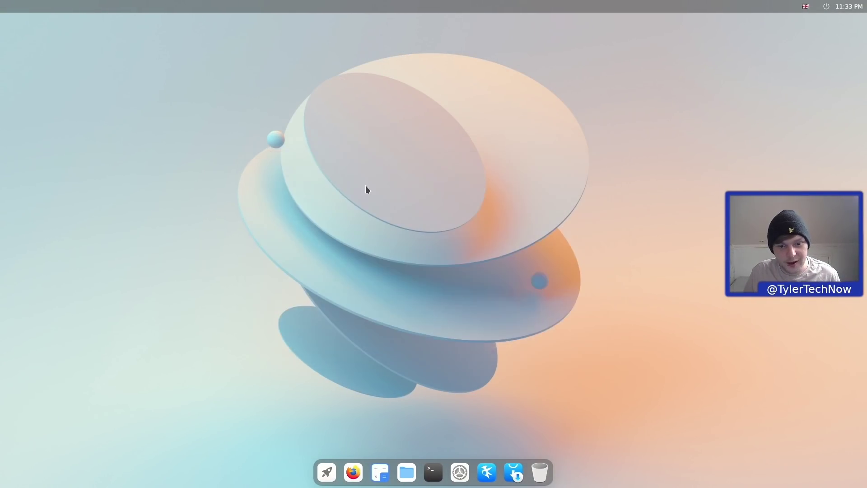
{"action": "left_click", "coordinate": [321, 482]}
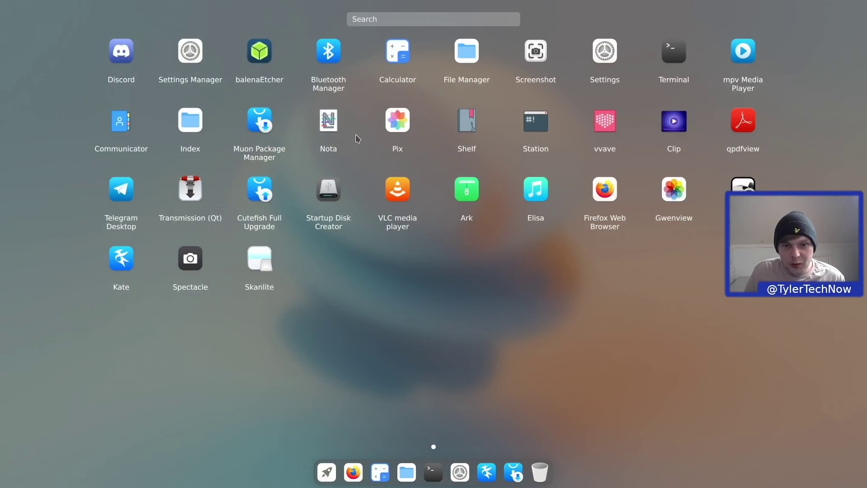
{"action": "left_click", "coordinate": [397, 123]}
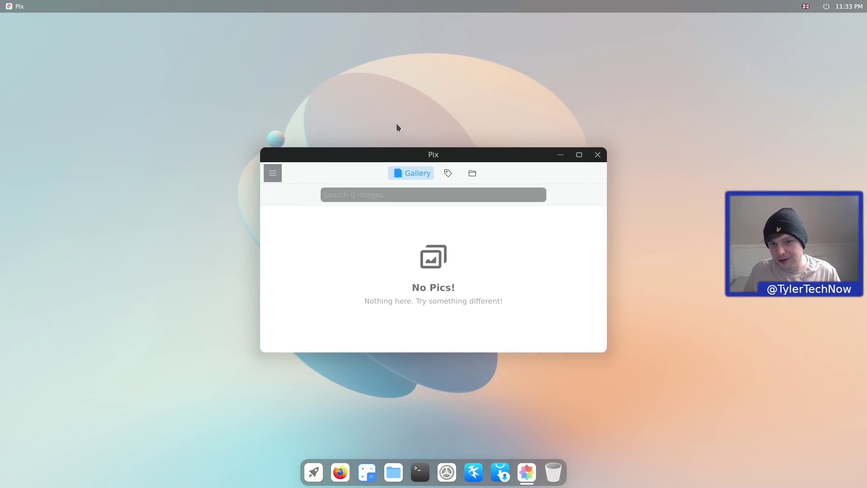
- Turn dark mode off in quick settings, then move and close Pix
{"action": "left_click", "coordinate": [819, 7]}
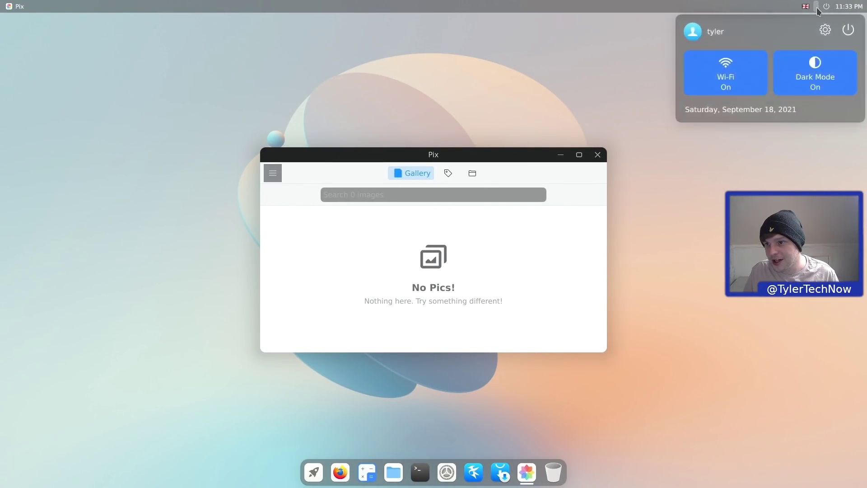
{"action": "left_click", "coordinate": [780, 81]}
{"action": "left_click_drag", "start_coordinate": [511, 161], "coordinate": [470, 138]}
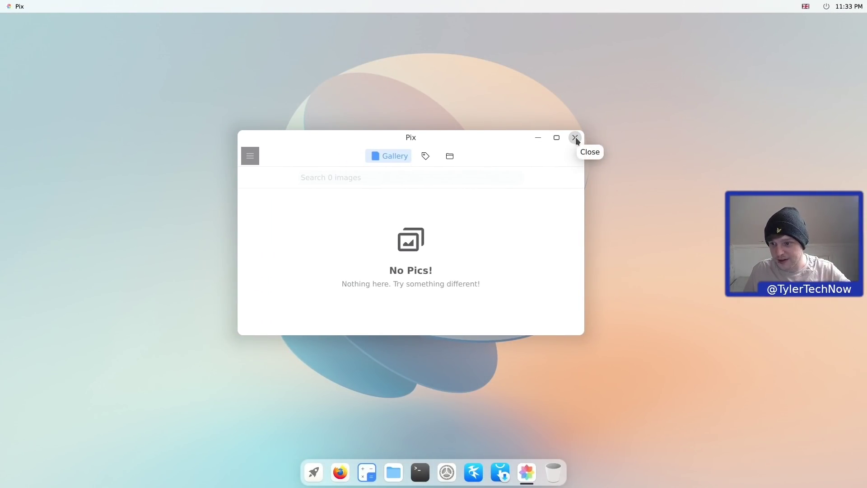
{"action": "left_click", "coordinate": [575, 137]}
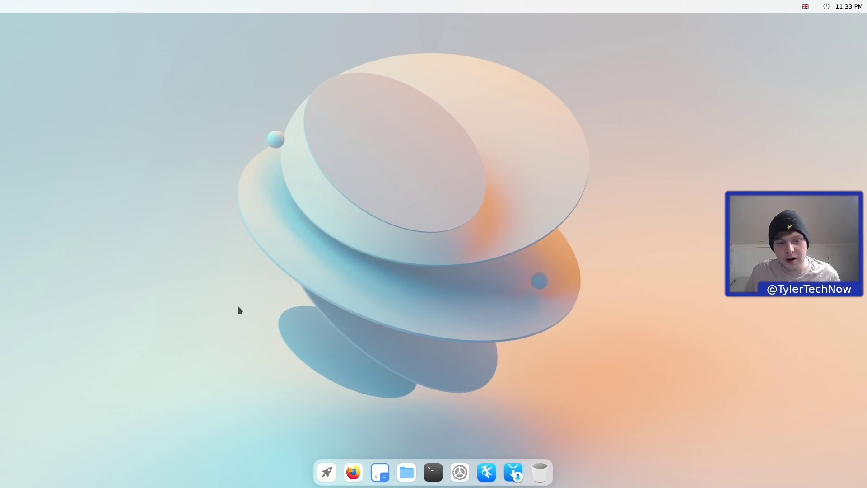
{"action": "left_click", "coordinate": [328, 472]}
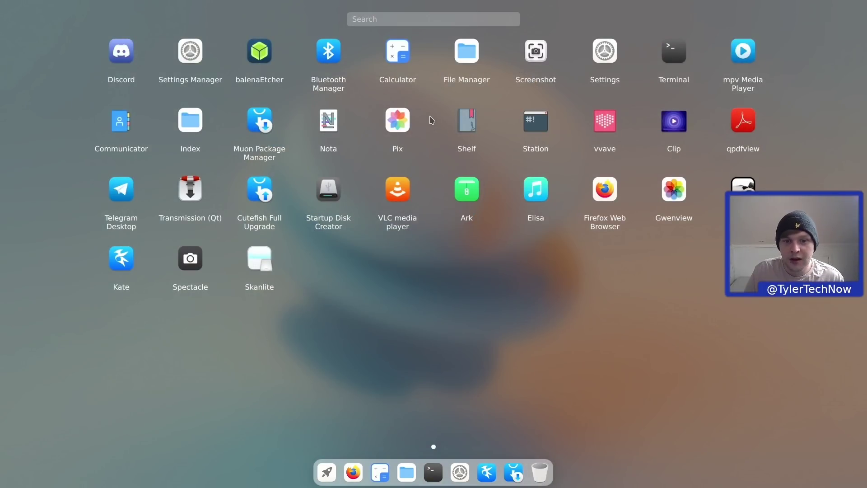
{"action": "left_click", "coordinate": [465, 122]}
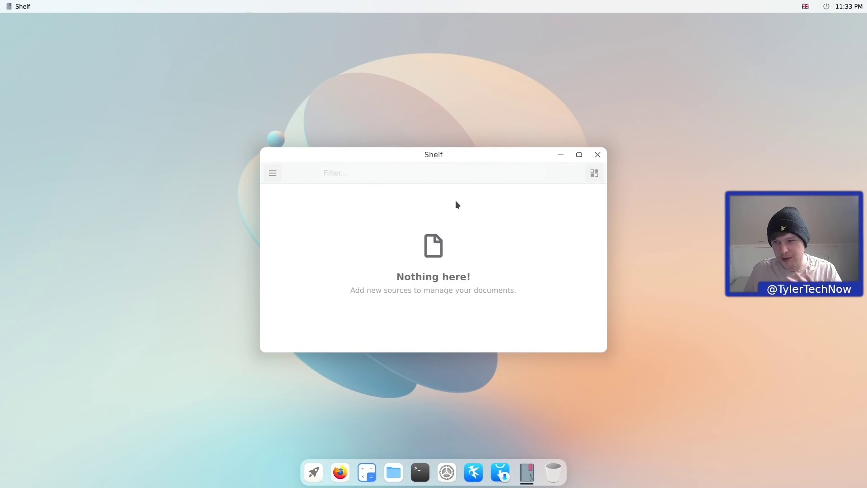
{"action": "left_click", "coordinate": [597, 154]}
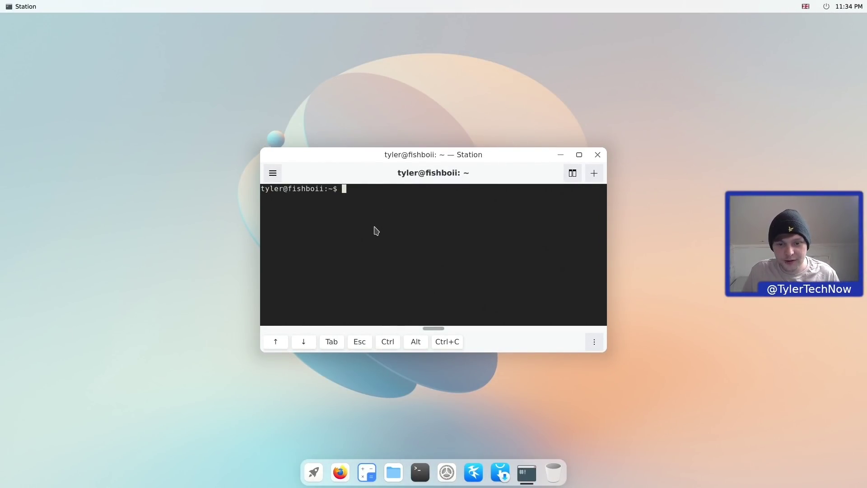
{"action": "left_click_drag", "start_coordinate": [426, 162], "coordinate": [424, 131]}
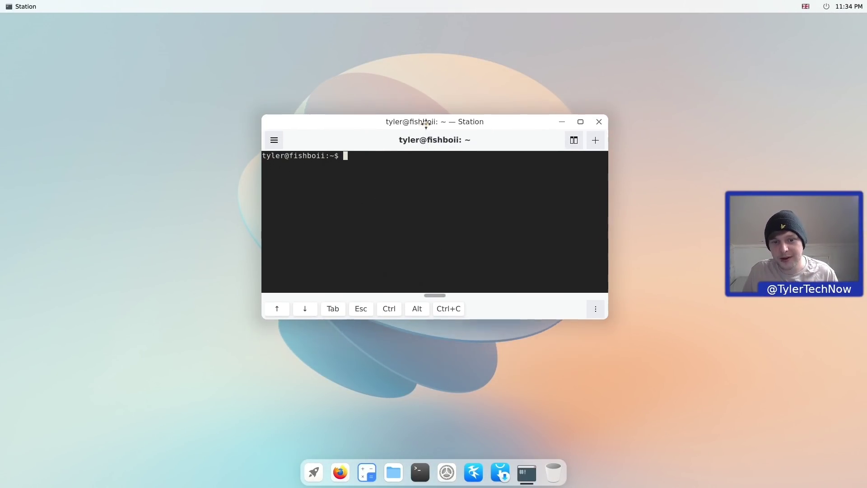
{"action": "left_click", "coordinate": [816, 7]}
{"action": "left_click", "coordinate": [815, 72]}
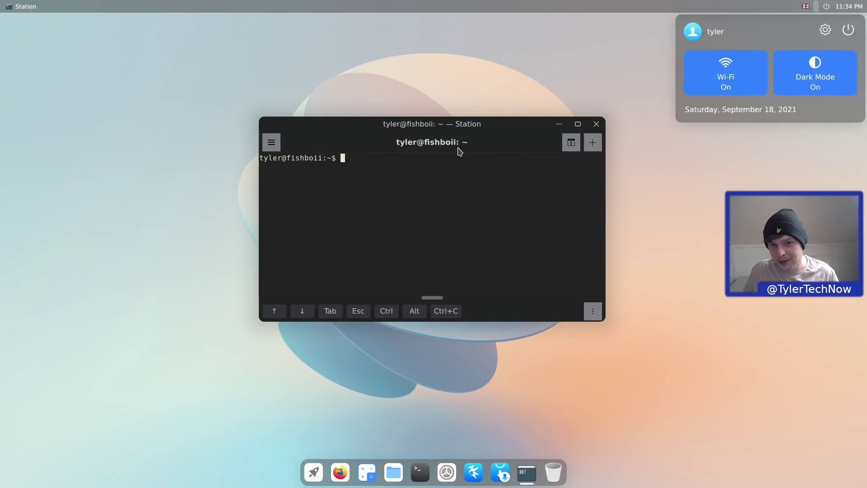
{"action": "left_click", "coordinate": [815, 72]}
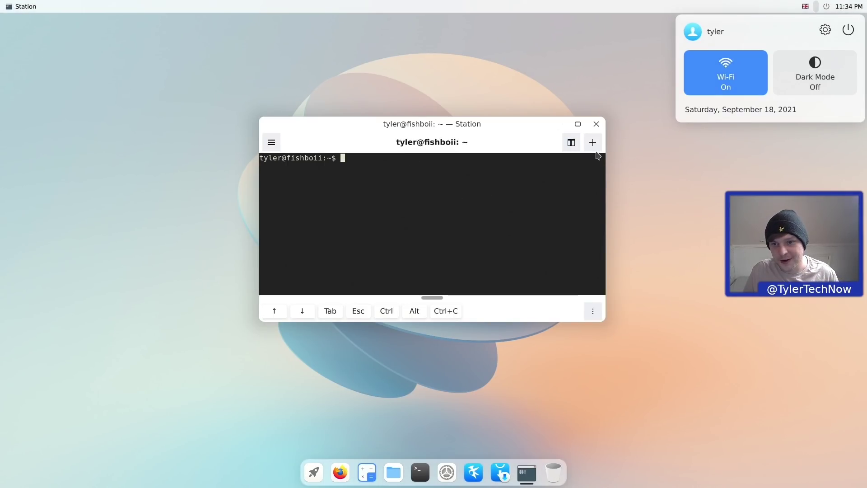
{"action": "left_click", "coordinate": [587, 125]}
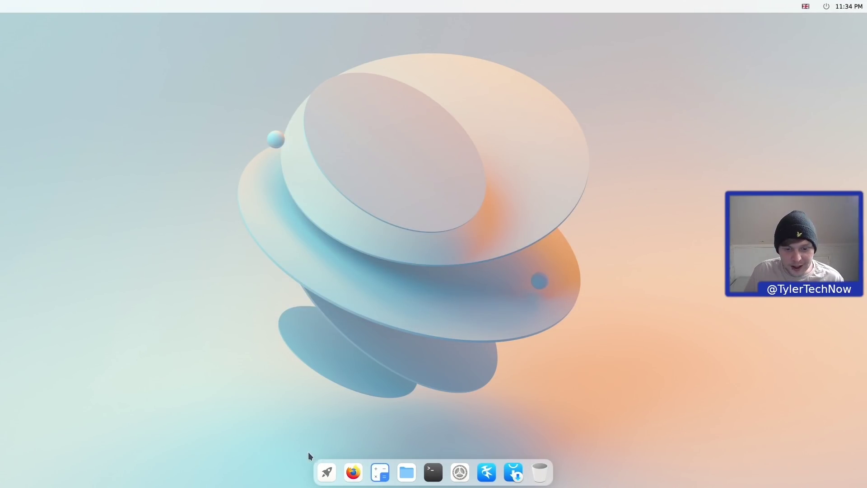
- Open the full-screen app launcher from the dock's rocket icon
{"action": "left_click", "coordinate": [327, 472]}
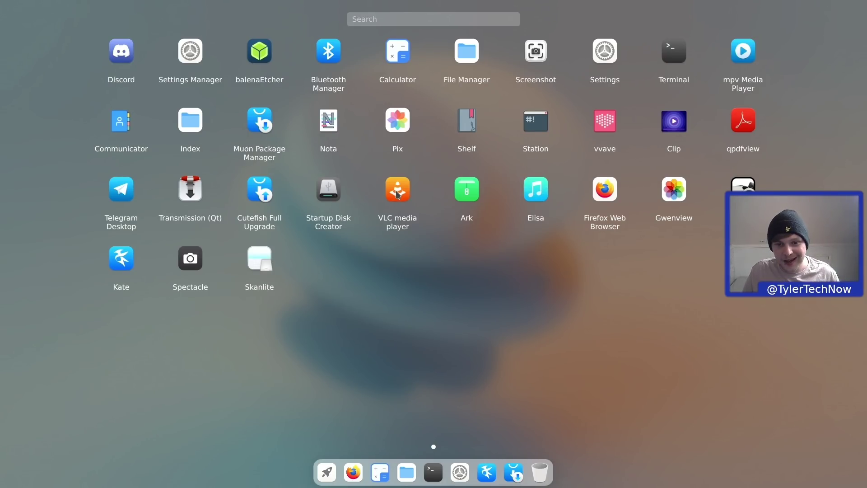
- Launch VLC, look through its Media menu, and switch Dark Mode on
{"action": "left_click", "coordinate": [398, 192]}
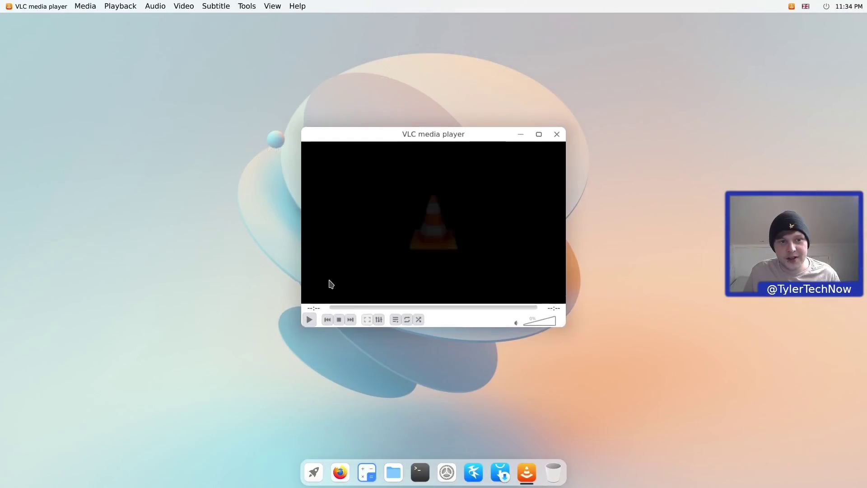
{"action": "left_click", "coordinate": [85, 6]}
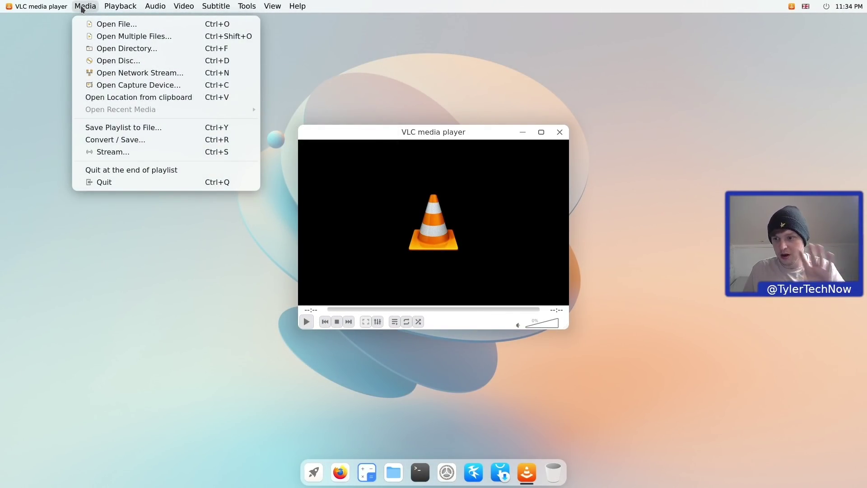
{"action": "left_click", "coordinate": [625, 43]}
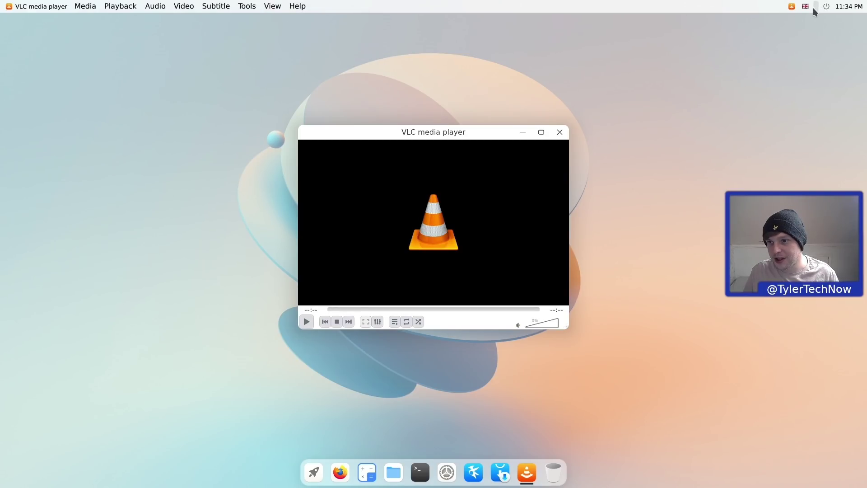
{"action": "left_click", "coordinate": [813, 7]}
{"action": "left_click", "coordinate": [818, 63]}
{"action": "left_click", "coordinate": [106, 96]}
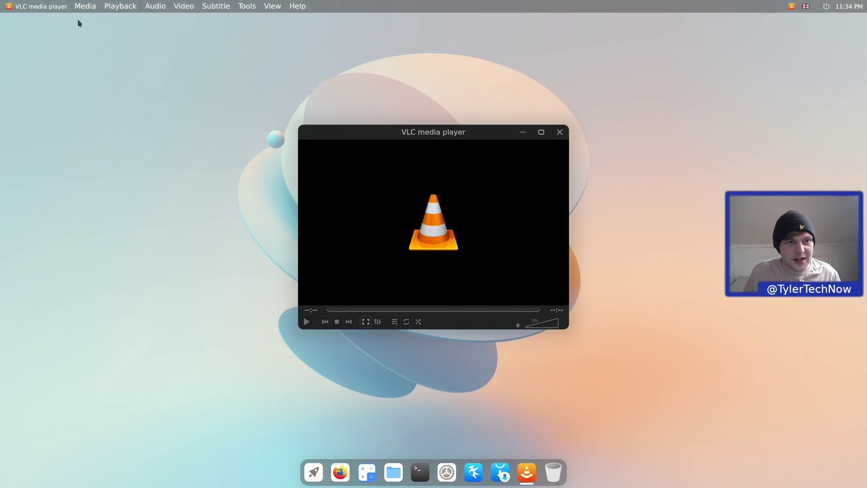
- Browse VLC's playback menus, turn Dark Mode off, close VLC, and return to the launcher
{"action": "left_click", "coordinate": [85, 6]}
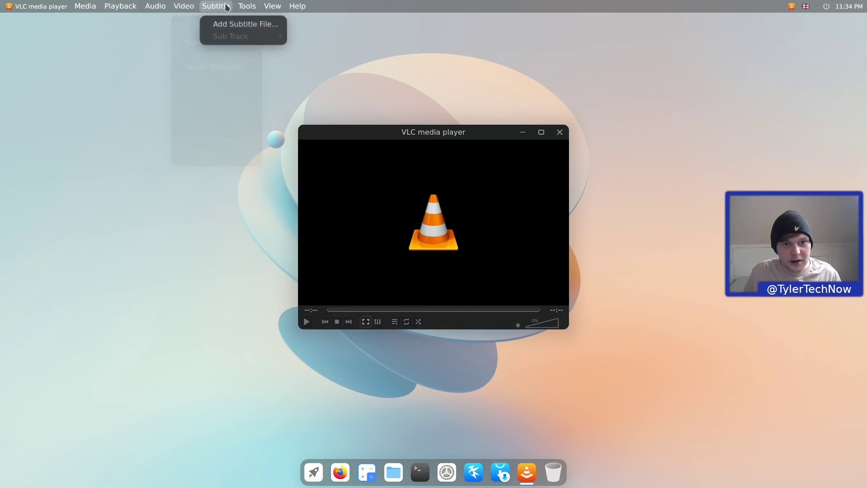
{"action": "mouse_move", "coordinate": [273, 6]}
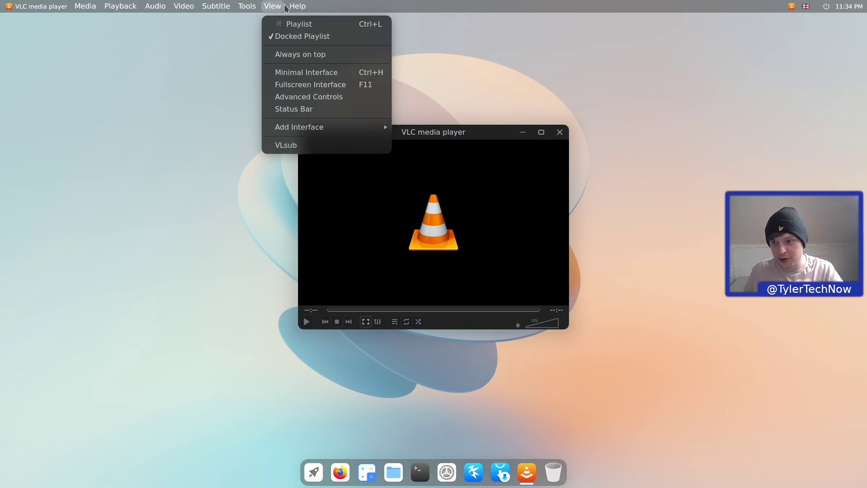
{"action": "left_click", "coordinate": [286, 8]}
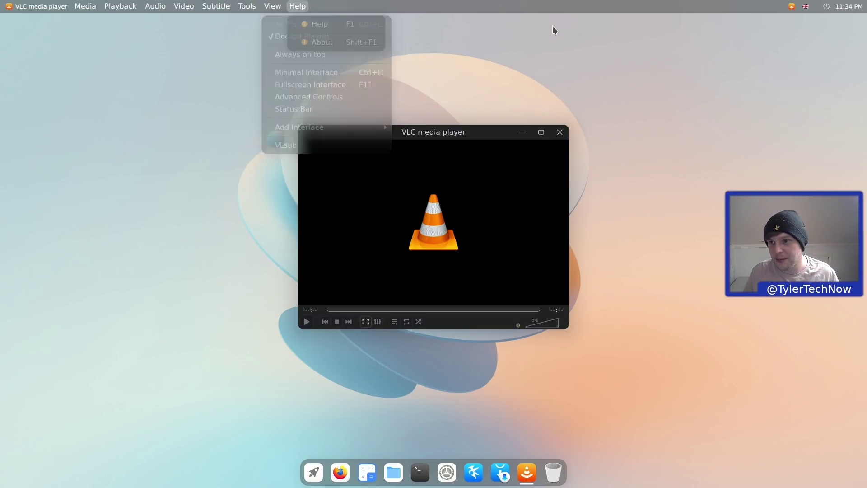
{"action": "left_click", "coordinate": [819, 8]}
{"action": "left_click", "coordinate": [815, 73]}
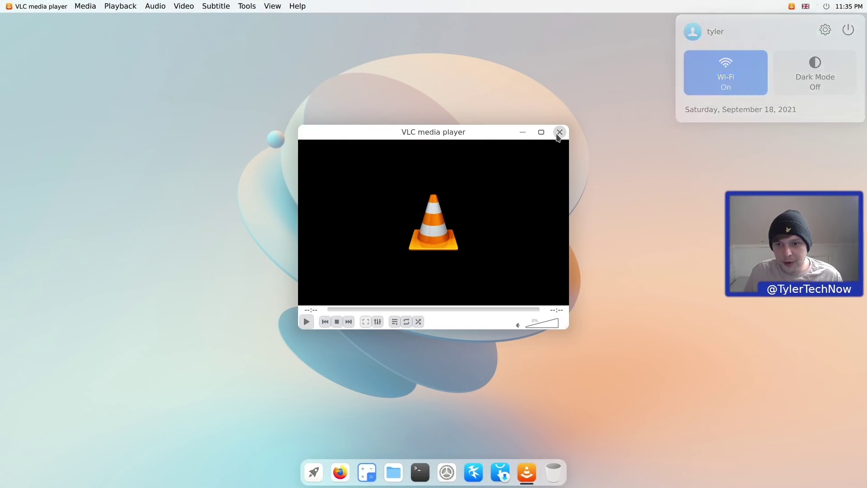
{"action": "left_click", "coordinate": [559, 133]}
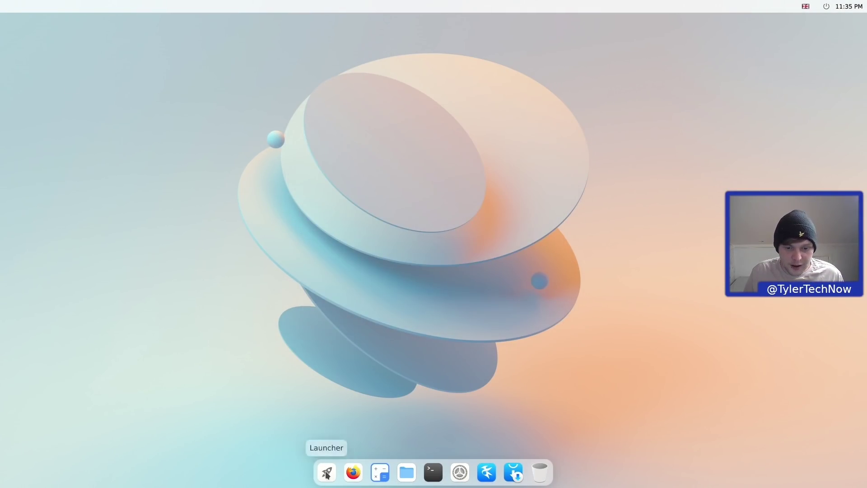
{"action": "left_click", "coordinate": [327, 471]}
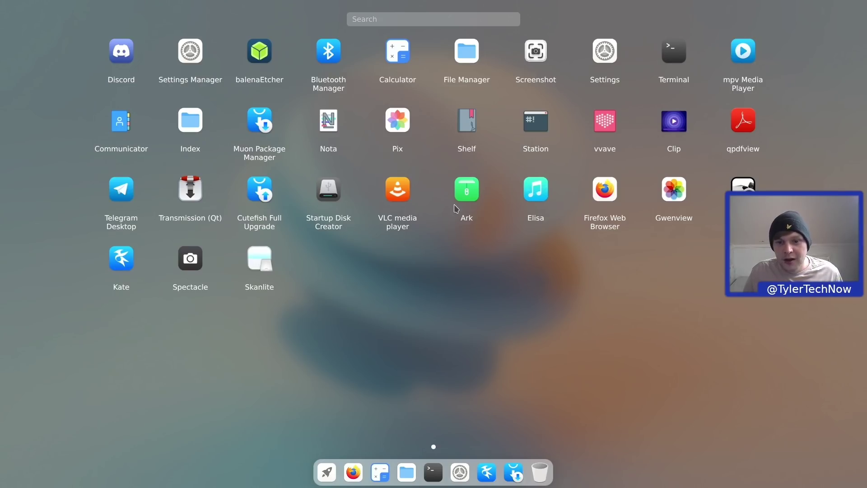
{"action": "left_click", "coordinate": [541, 194]}
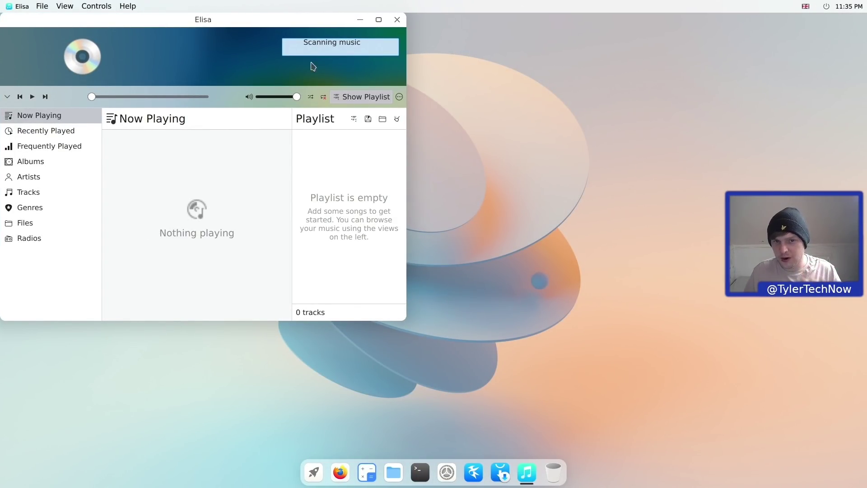
{"action": "left_click_drag", "start_coordinate": [278, 20], "coordinate": [469, 71]}
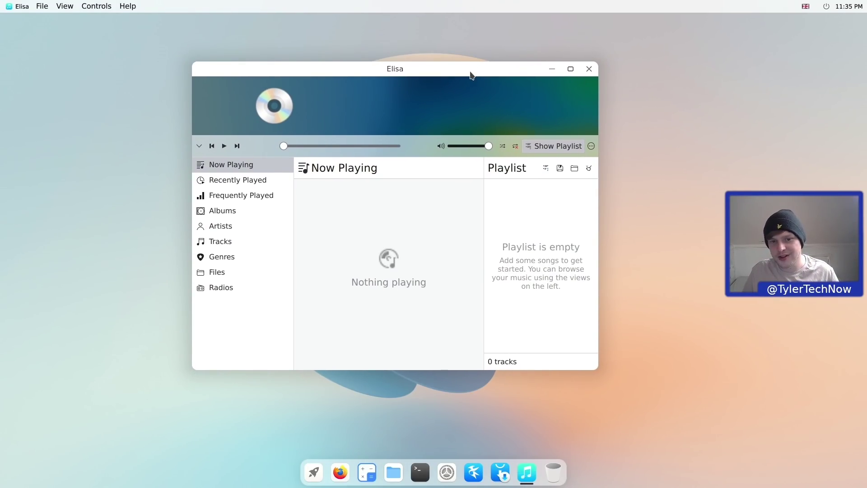
{"action": "left_click", "coordinate": [64, 6]}
{"action": "mouse_move", "coordinate": [126, 8]}
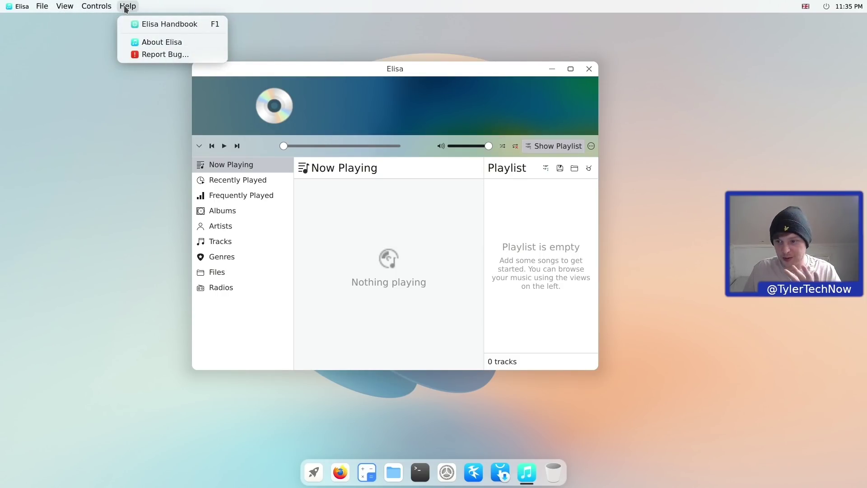
{"action": "left_click", "coordinate": [590, 69]}
{"action": "left_click", "coordinate": [590, 70]}
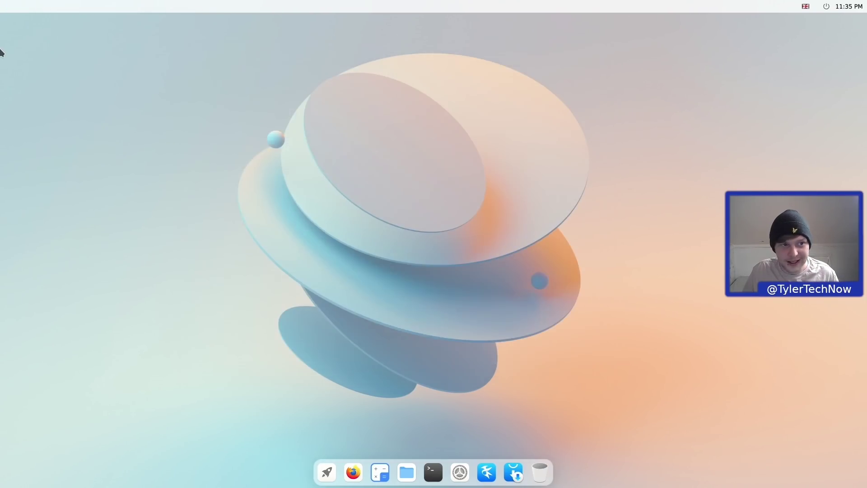
- Launch Firefox from the app grid and move its window up and left
{"action": "left_click", "coordinate": [326, 472]}
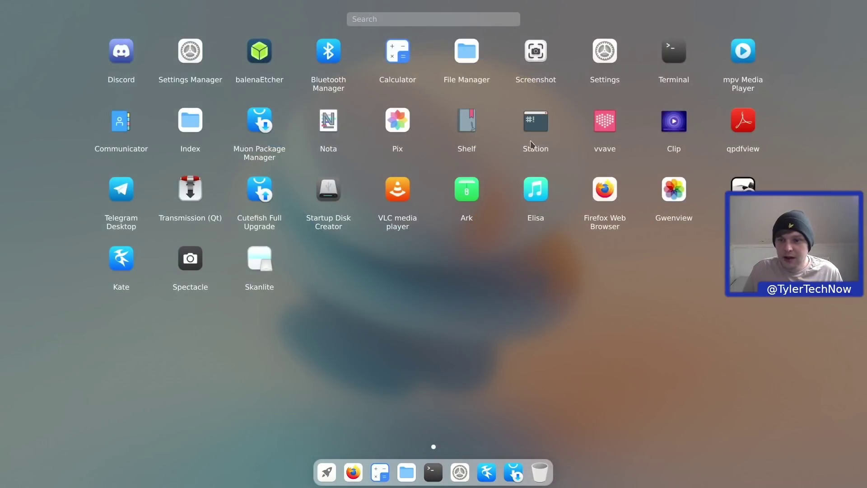
{"action": "left_click", "coordinate": [576, 223]}
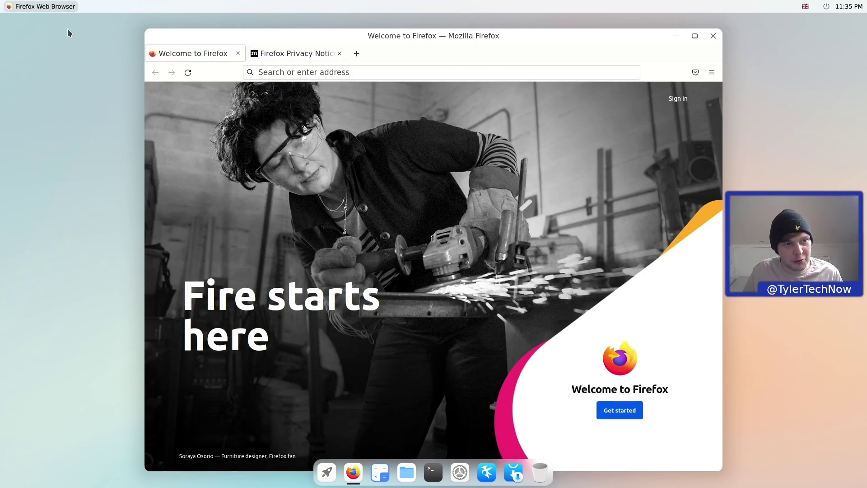
{"action": "left_click", "coordinate": [50, 16]}
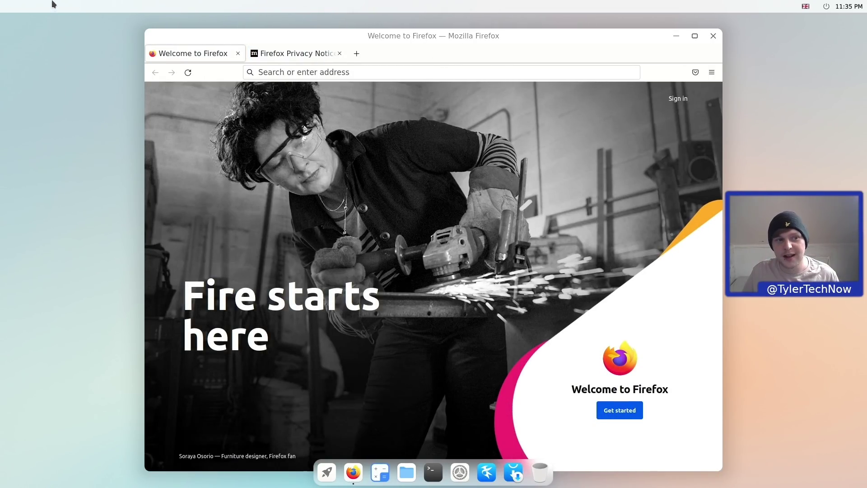
{"action": "left_click_drag", "start_coordinate": [414, 37], "coordinate": [393, 20]}
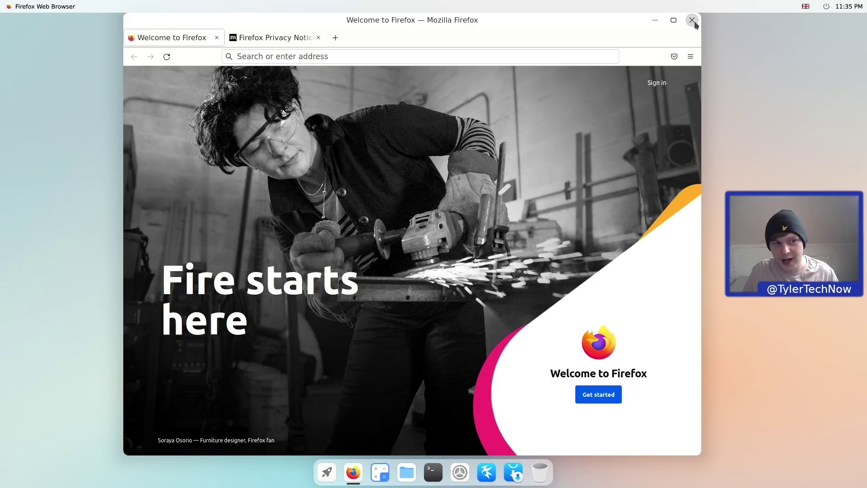
- Quit Firefox, closing both tabs, and reopen the app launcher
{"action": "left_click", "coordinate": [694, 20]}
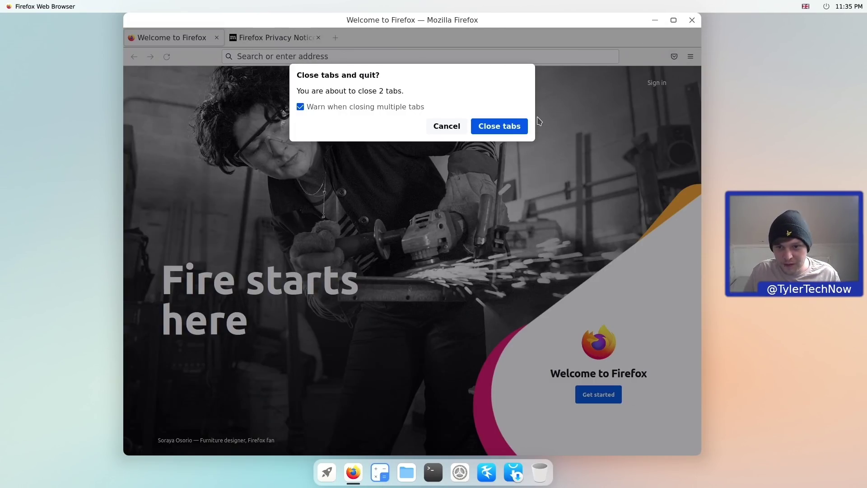
{"action": "left_click", "coordinate": [500, 128]}
{"action": "left_click", "coordinate": [327, 471]}
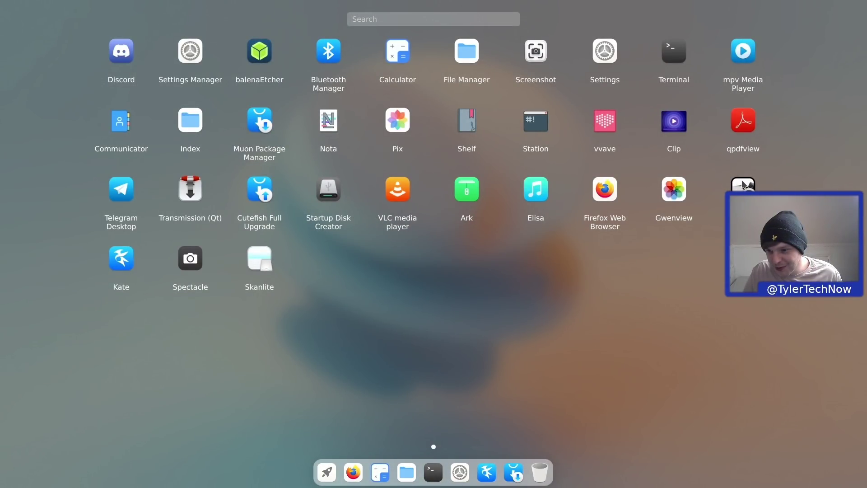
{"action": "left_click", "coordinate": [747, 183]}
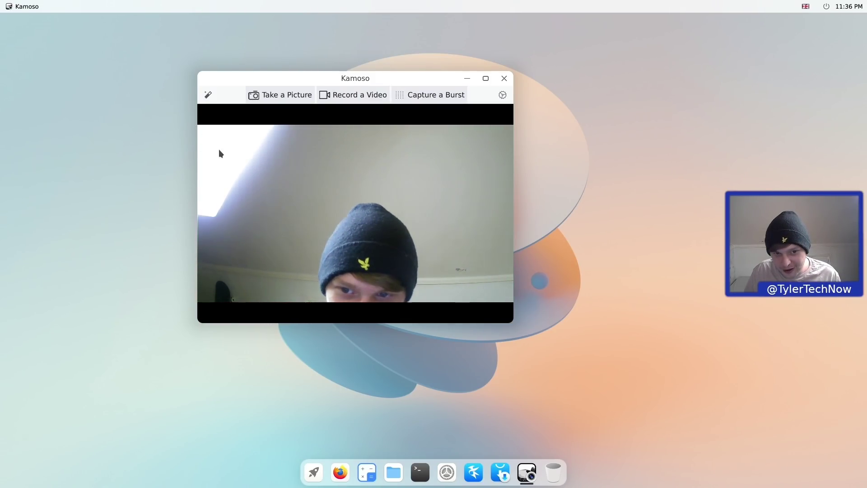
{"action": "left_click", "coordinate": [504, 78]}
{"action": "left_click", "coordinate": [328, 480]}
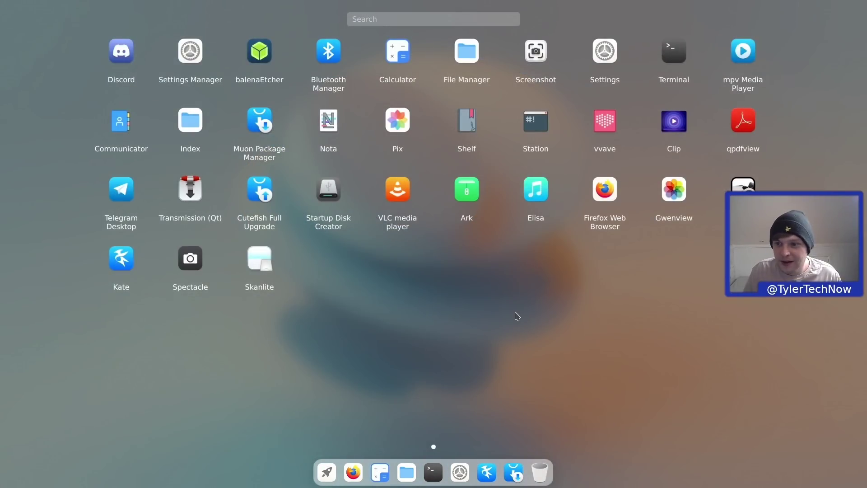
{"action": "left_click", "coordinate": [132, 262]}
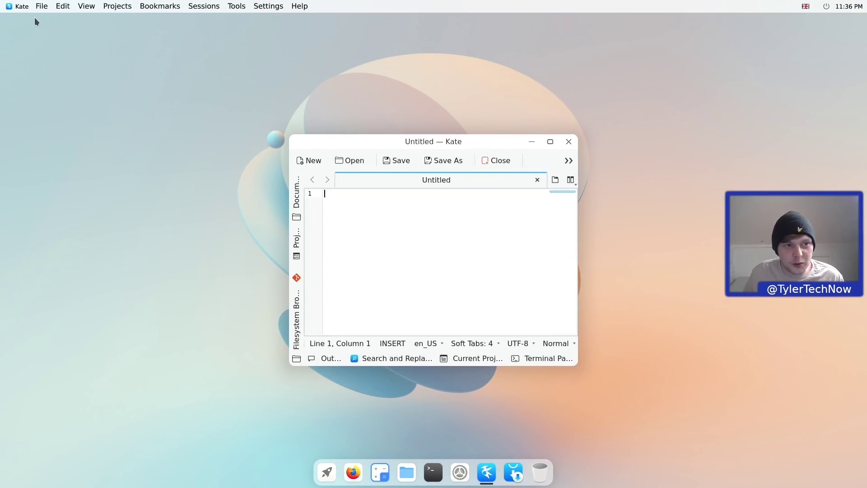
{"action": "left_click", "coordinate": [41, 6]}
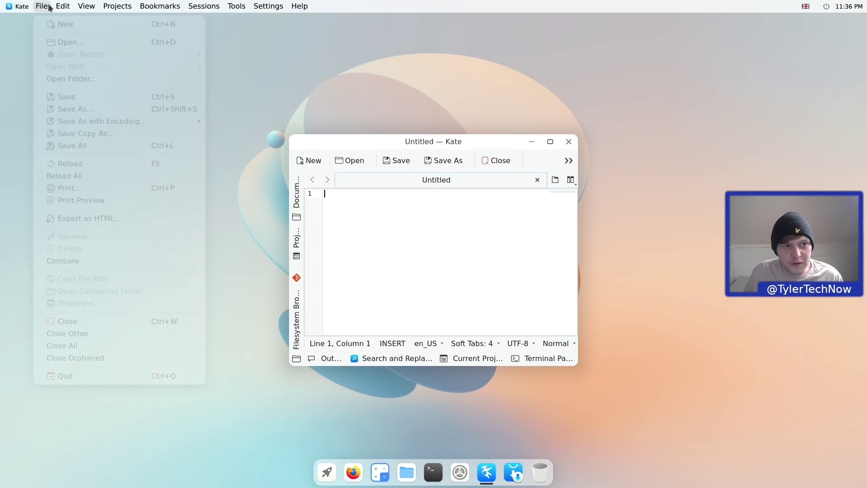
{"action": "mouse_move", "coordinate": [298, 8]}
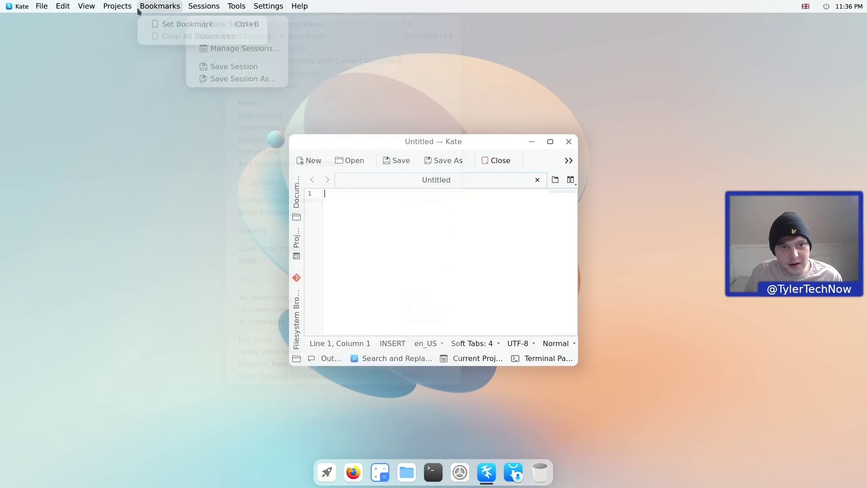
{"action": "left_click", "coordinate": [572, 142]}
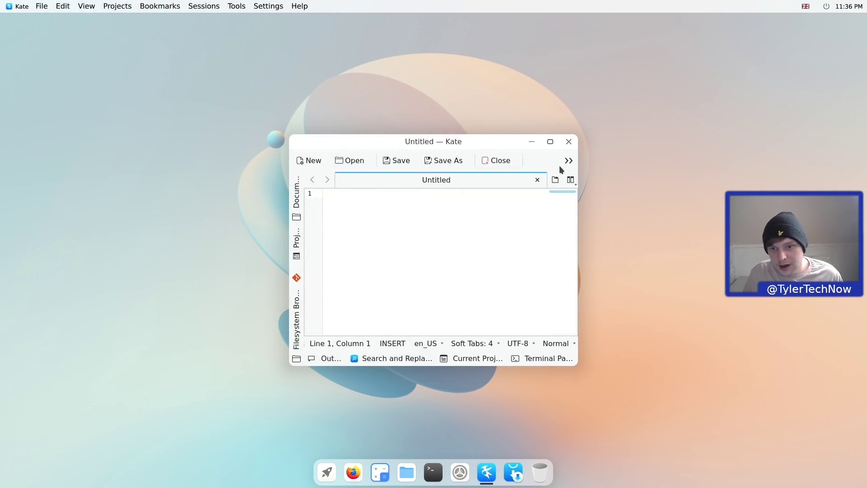
{"action": "left_click", "coordinate": [569, 142]}
{"action": "left_click", "coordinate": [327, 482]}
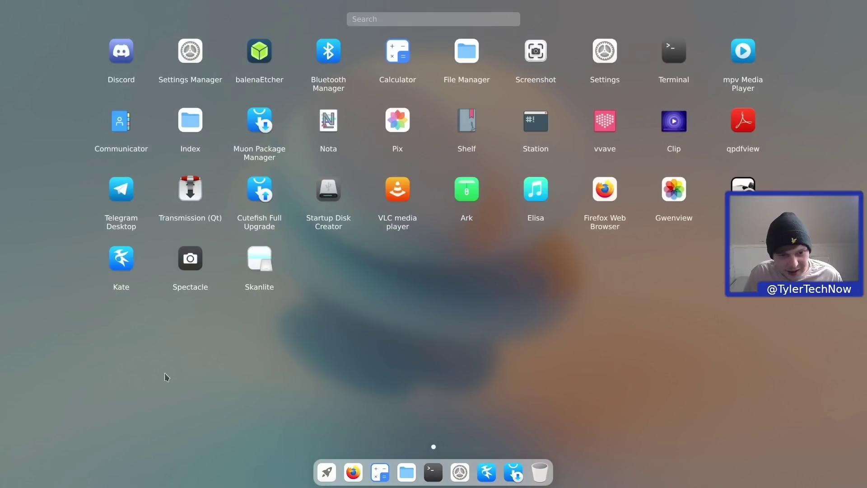
- Take a full-screen screenshot with Print Screen, then close Spectacle without saving
{"action": "left_click", "coordinate": [264, 270]}
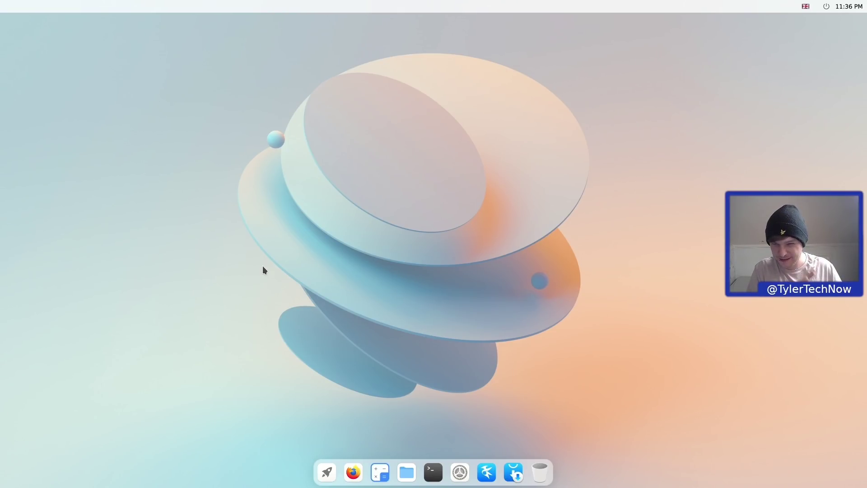
{"action": "key", "text": "Print"}
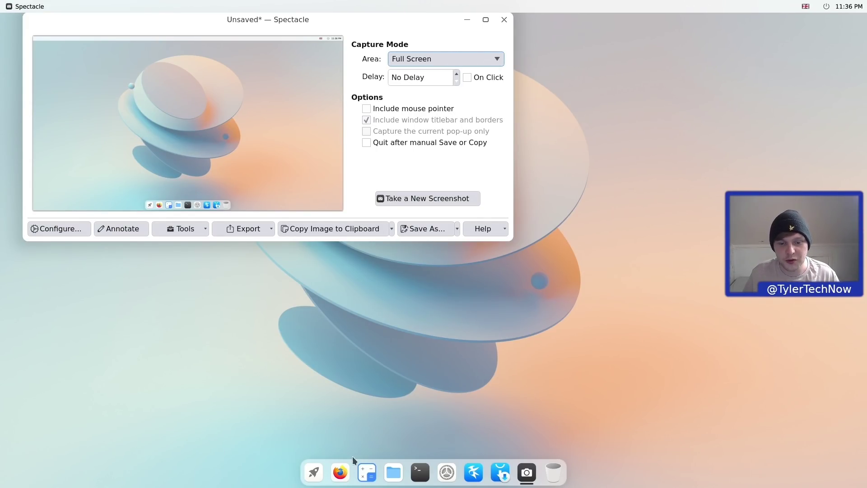
{"action": "left_click", "coordinate": [314, 472]}
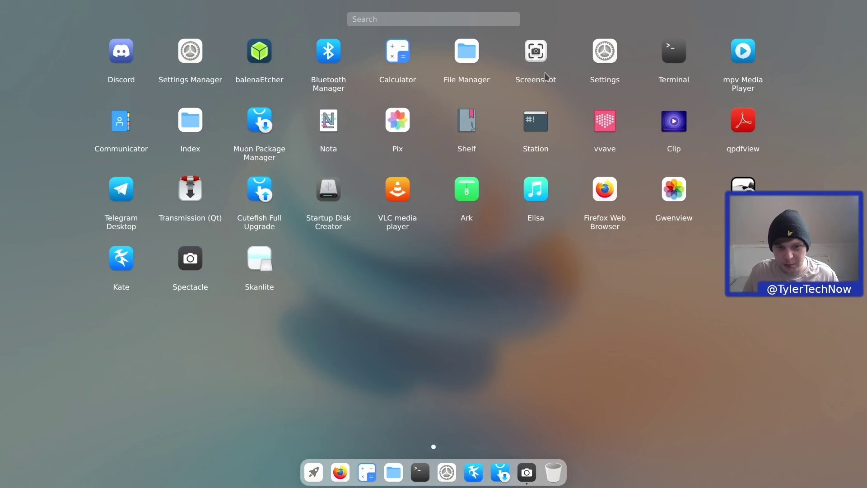
{"action": "left_click", "coordinate": [449, 277]}
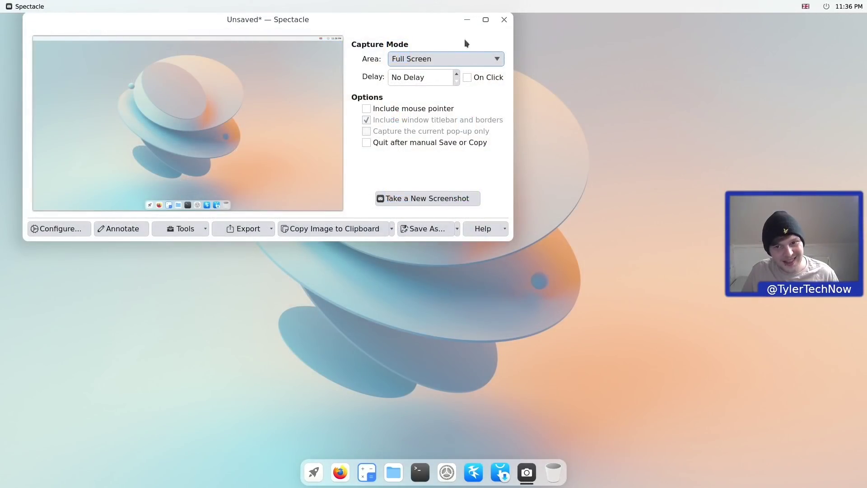
{"action": "left_click", "coordinate": [505, 20]}
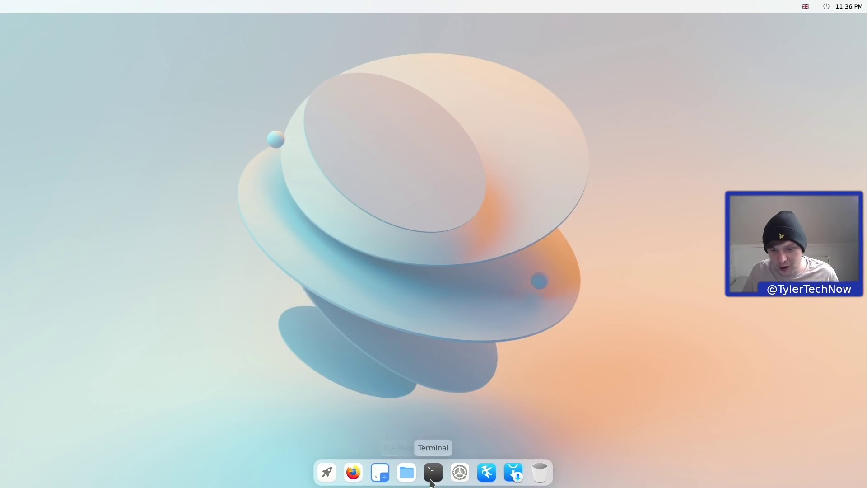
- Open a terminal and run tap to show its usage help
{"action": "left_click", "coordinate": [432, 473]}
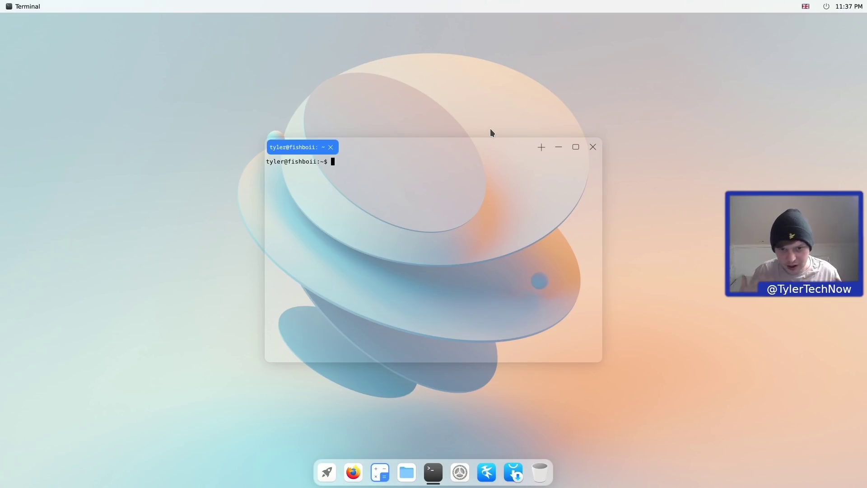
{"action": "type", "text": "tap"}
{"action": "key", "text": "Return"}
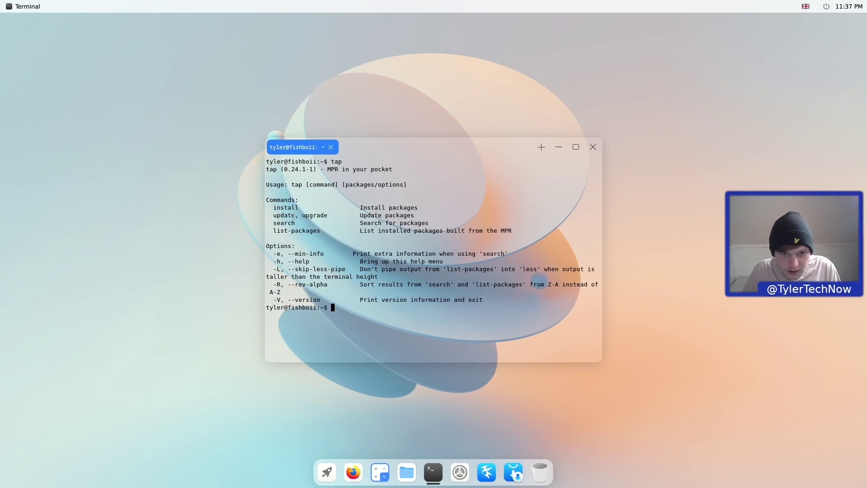
- Review the list-packages entry in tap's help and start typing 'tap list' at the prompt
{"action": "left_click_drag", "start_coordinate": [324, 231], "coordinate": [273, 231]}
{"action": "left_click", "coordinate": [314, 231]}
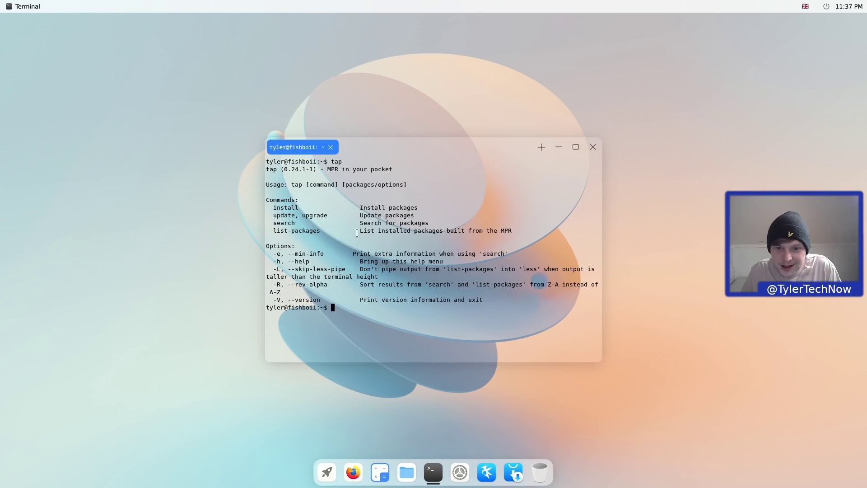
{"action": "left_click_drag", "start_coordinate": [357, 232], "coordinate": [531, 233]}
{"action": "left_click", "coordinate": [377, 232]}
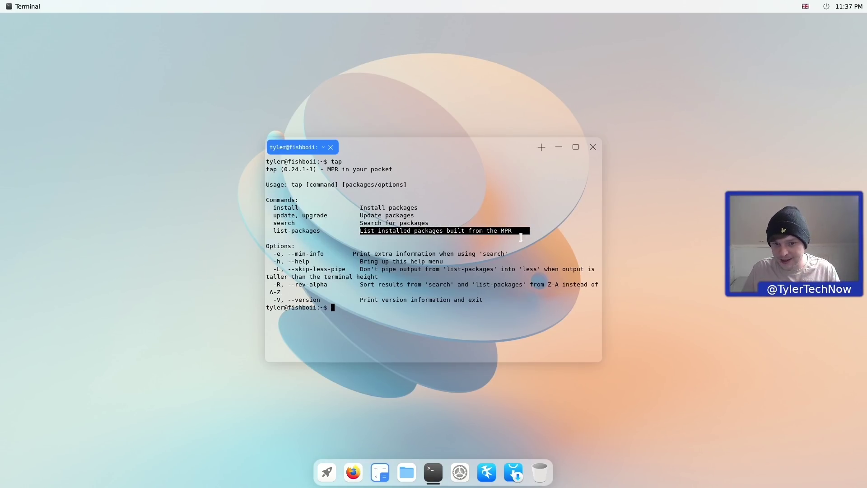
{"action": "left_click", "coordinate": [342, 322]}
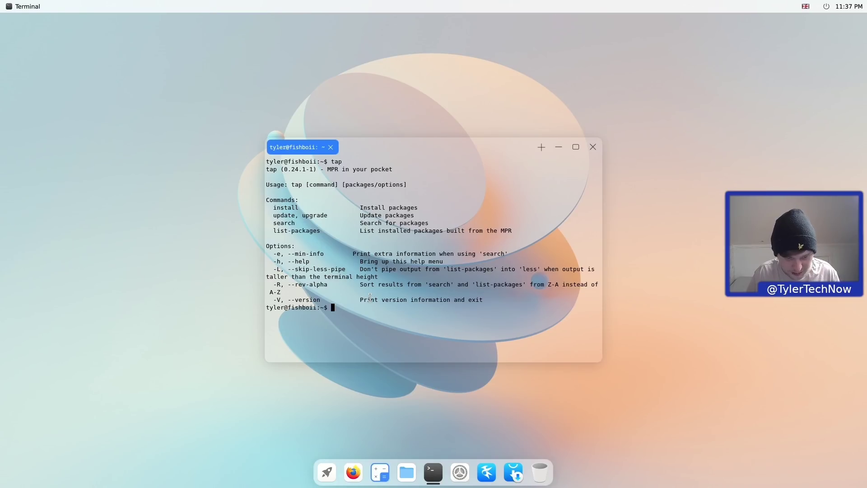
{"action": "type", "text": "tap list="}
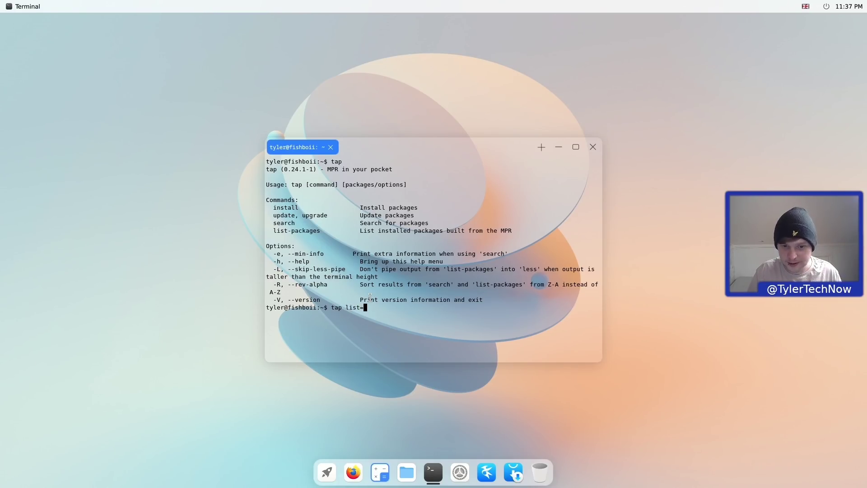
{"action": "key", "text": "BackSpace"}
- Run tap list-packages and scroll through the installed MPR packages
{"action": "type", "text": "-packages"}
{"action": "key", "text": "Return"}
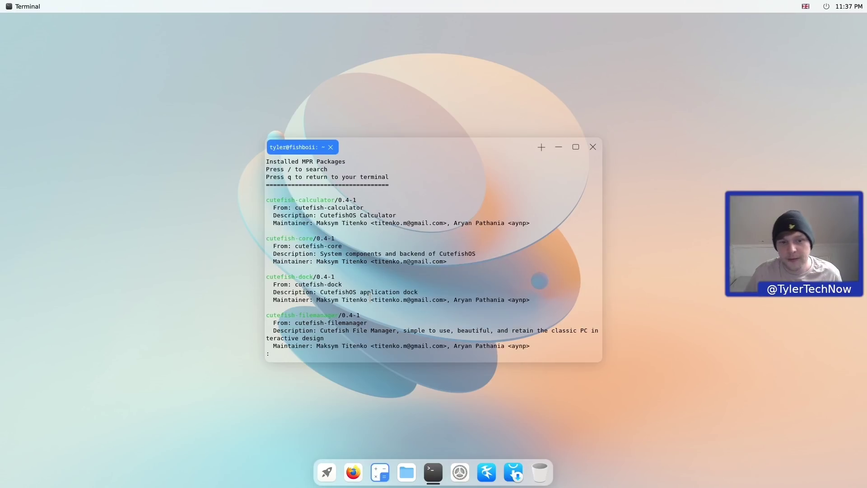
{"action": "scroll", "coordinate": [370, 297], "scroll_direction": "down", "scroll_amount": 8}
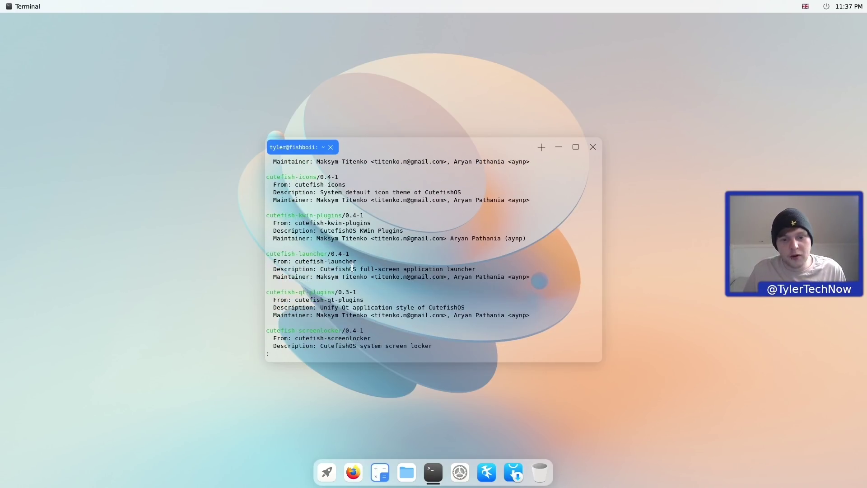
{"action": "scroll", "coordinate": [352, 267], "scroll_direction": "down", "scroll_amount": 11}
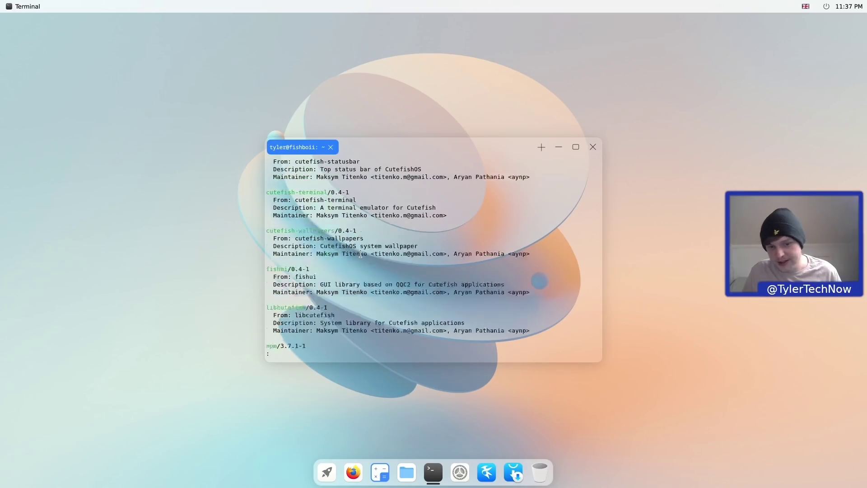
{"action": "scroll", "coordinate": [361, 254], "scroll_direction": "down", "scroll_amount": 3}
{"action": "scroll", "coordinate": [358, 258], "scroll_direction": "up", "scroll_amount": 7}
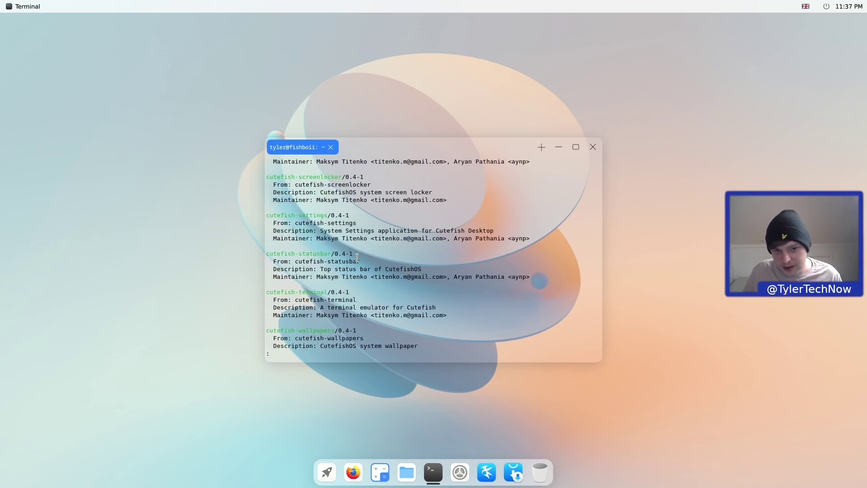
{"action": "scroll", "coordinate": [357, 258], "scroll_direction": "up", "scroll_amount": 3}
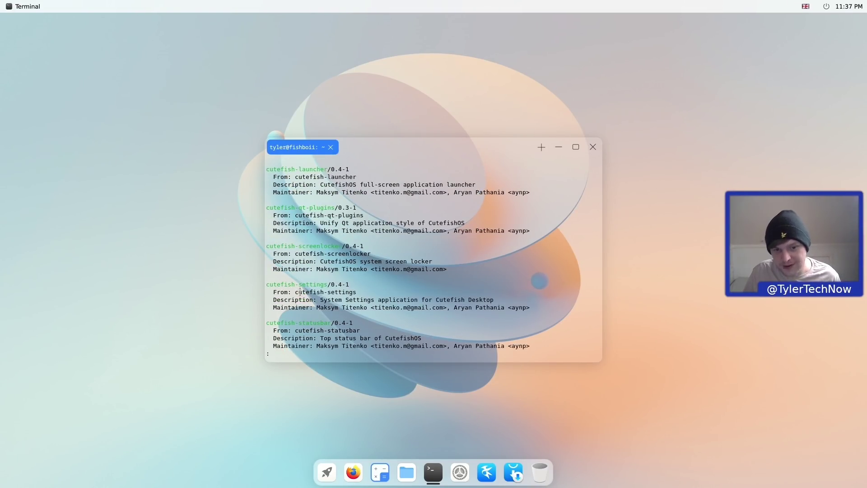
{"action": "scroll", "coordinate": [316, 286], "scroll_direction": "down", "scroll_amount": 5}
{"action": "scroll", "coordinate": [334, 280], "scroll_direction": "up", "scroll_amount": 5}
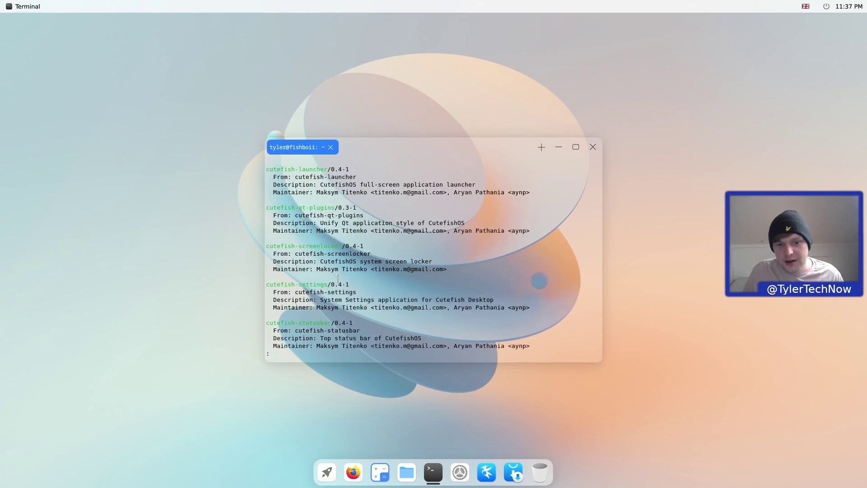
- Scroll the package list once more, then close the terminal despite its running process
{"action": "scroll", "coordinate": [338, 278], "scroll_direction": "down", "scroll_amount": 6}
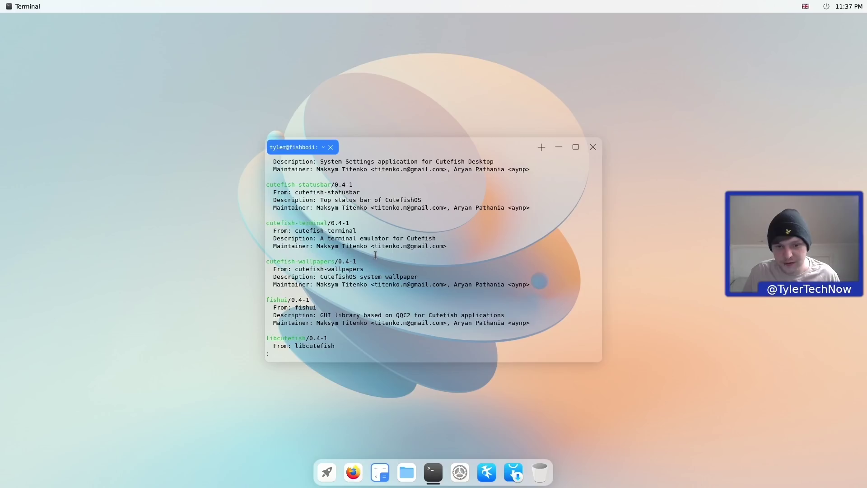
{"action": "scroll", "coordinate": [376, 256], "scroll_direction": "down", "scroll_amount": 1}
{"action": "scroll", "coordinate": [374, 258], "scroll_direction": "up", "scroll_amount": 3}
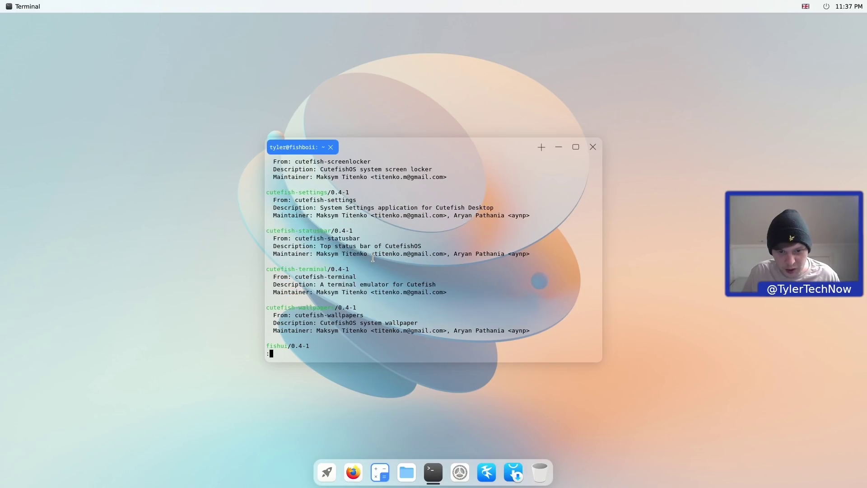
{"action": "left_click", "coordinate": [592, 148]}
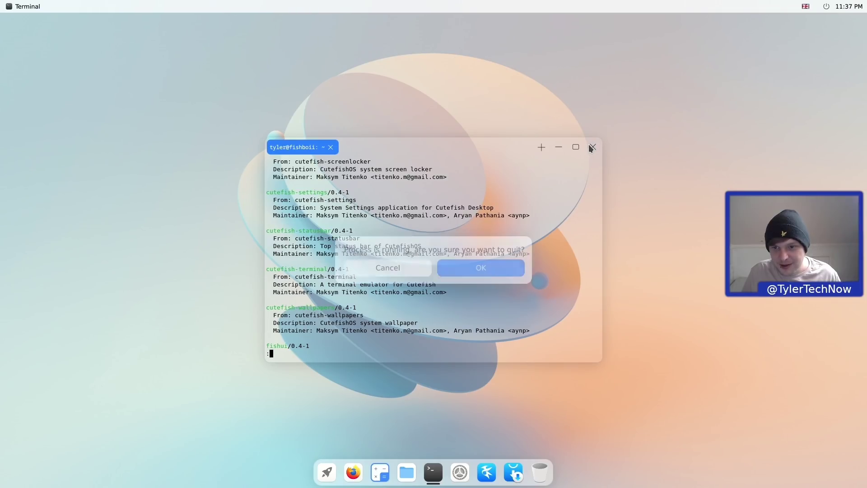
{"action": "left_click", "coordinate": [466, 268]}
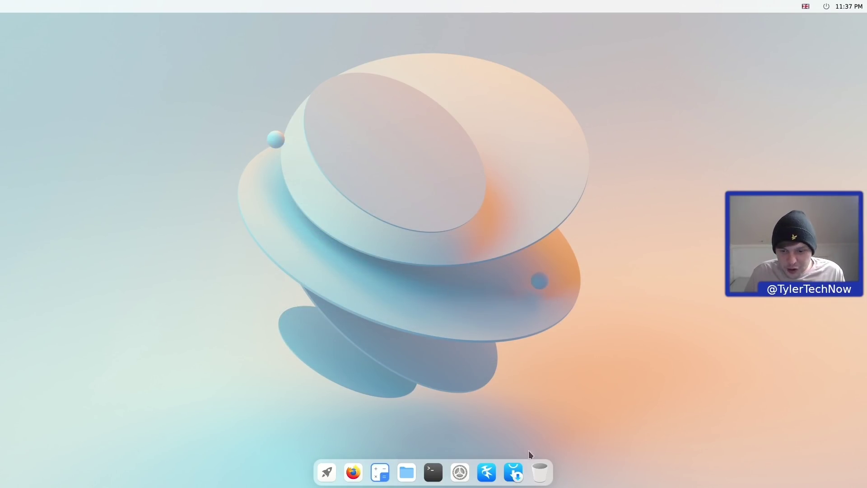
- Place Muon Package Manager on the left, then launch the Station terminal from the app launcher
{"action": "left_click", "coordinate": [512, 472]}
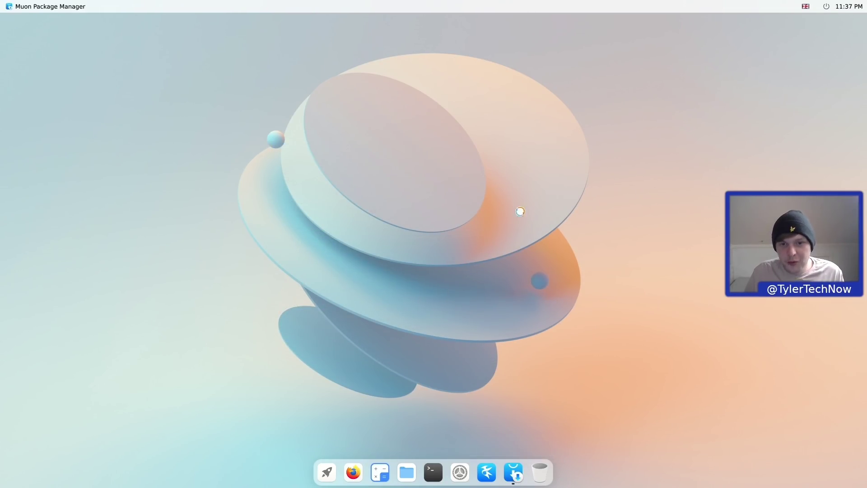
{"action": "left_click_drag", "start_coordinate": [447, 140], "coordinate": [214, 141]}
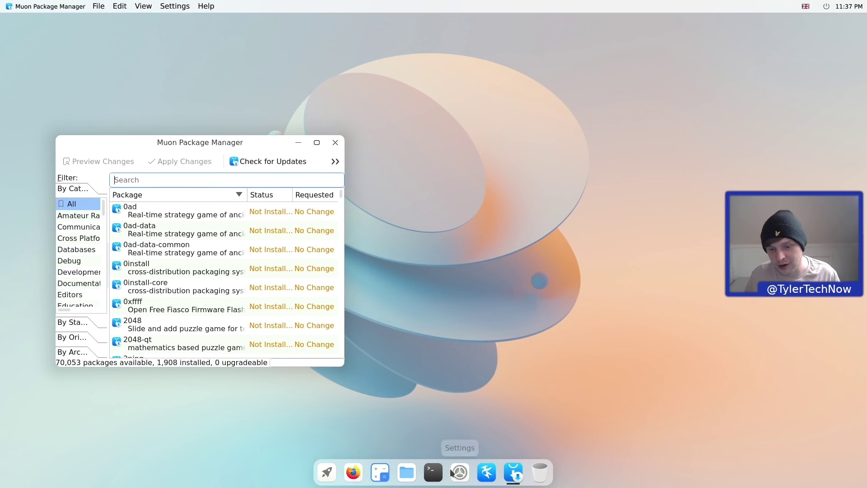
{"action": "left_click", "coordinate": [433, 472]}
{"action": "left_click_drag", "start_coordinate": [398, 144], "coordinate": [507, 144]}
{"action": "left_click", "coordinate": [702, 148]}
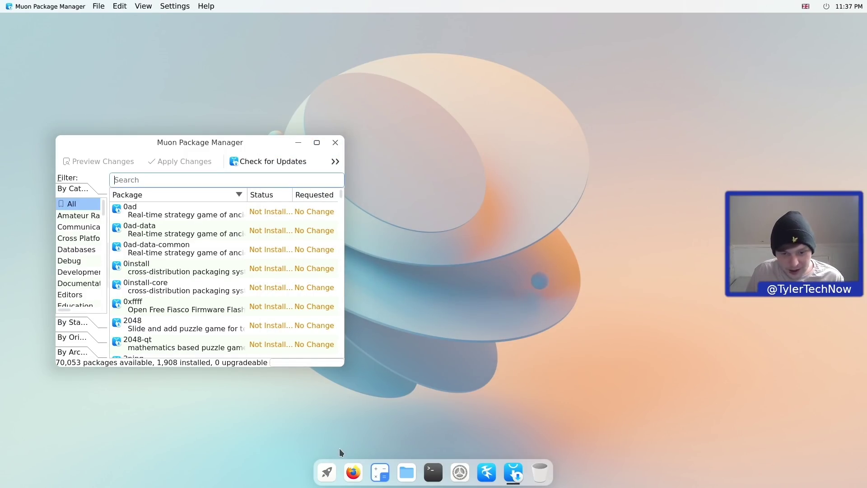
{"action": "left_click", "coordinate": [326, 472]}
{"action": "left_click", "coordinate": [541, 121]}
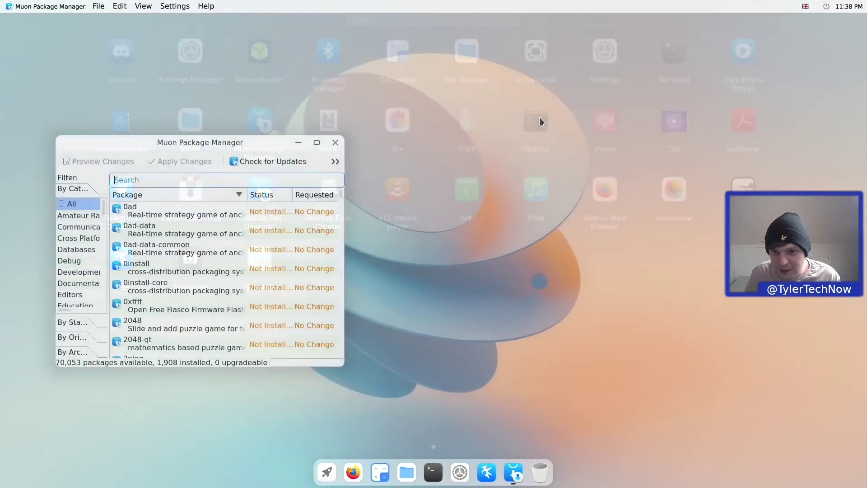
- Run snap and flatpak in Station to check whether either is installed
{"action": "left_click_drag", "start_coordinate": [476, 124], "coordinate": [592, 146]}
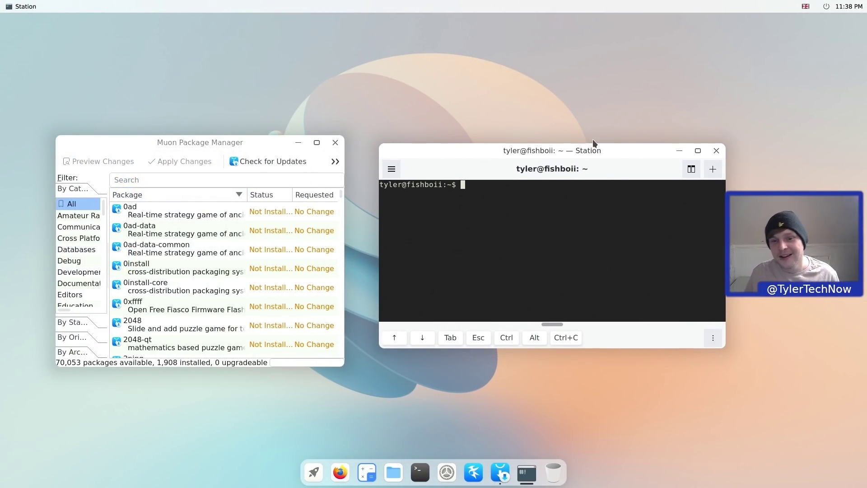
{"action": "type", "text": "snap"}
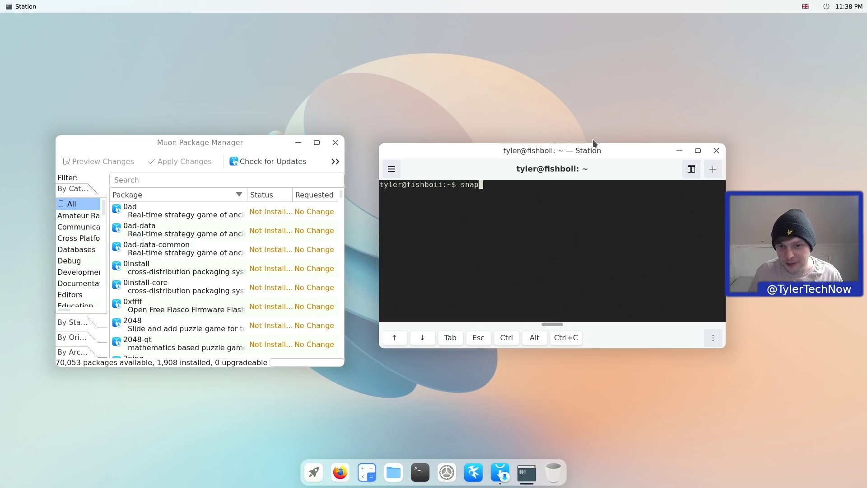
{"action": "key", "text": "Return"}
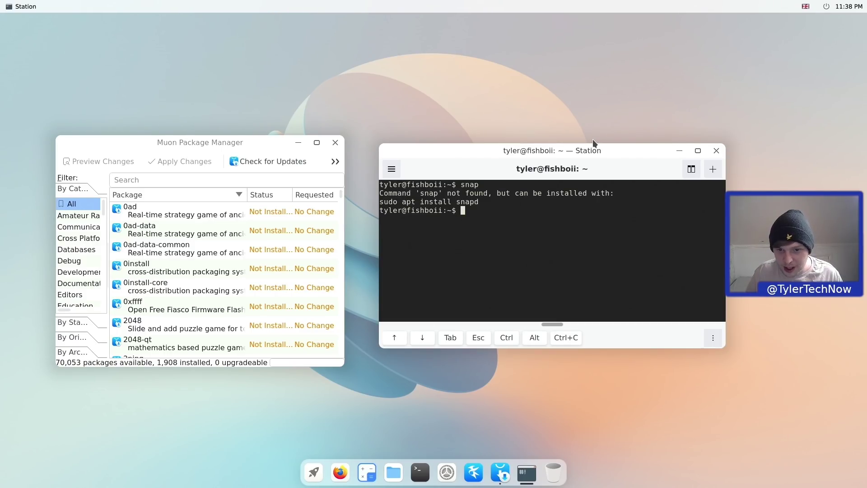
{"action": "type", "text": "flatpak"}
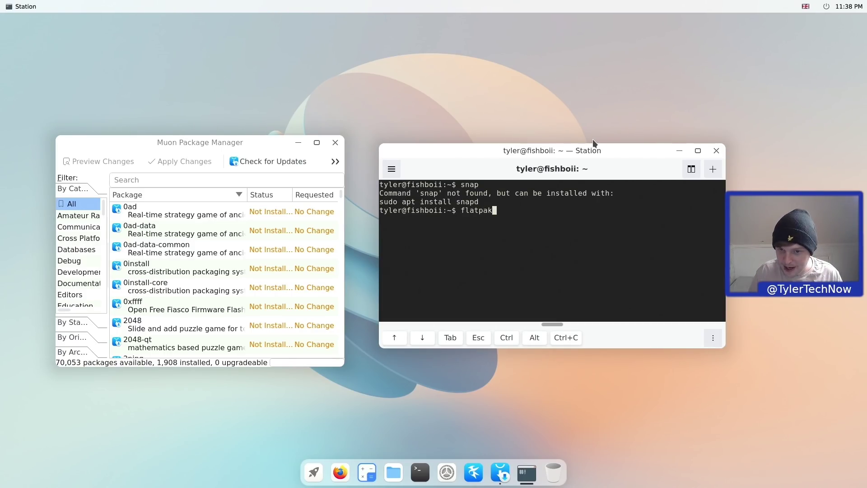
{"action": "key", "text": "Return"}
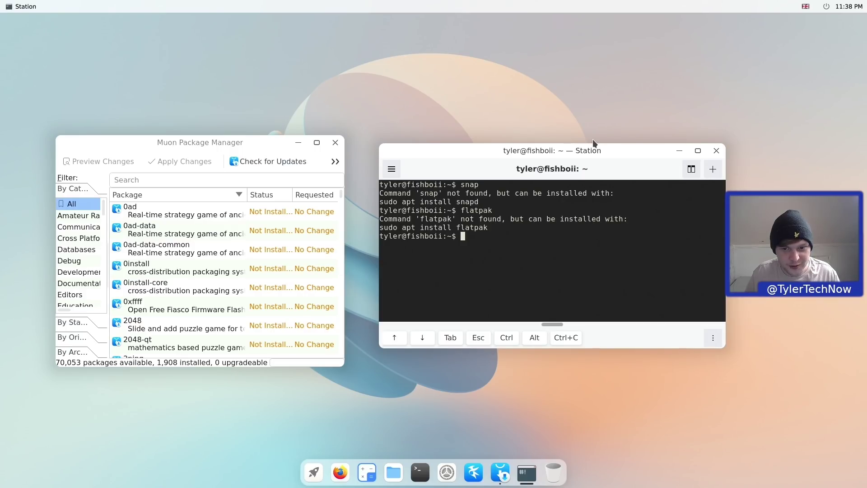
- Close Muon Package Manager and enlarge the Station window near the screen centre
{"action": "left_click", "coordinate": [335, 142]}
{"action": "left_click_drag", "start_coordinate": [597, 156], "coordinate": [450, 131]}
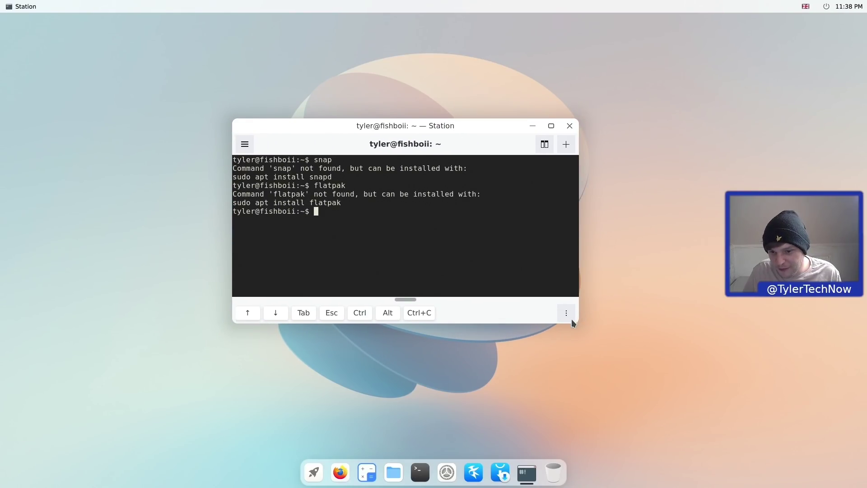
{"action": "left_click_drag", "start_coordinate": [572, 321], "coordinate": [643, 373]}
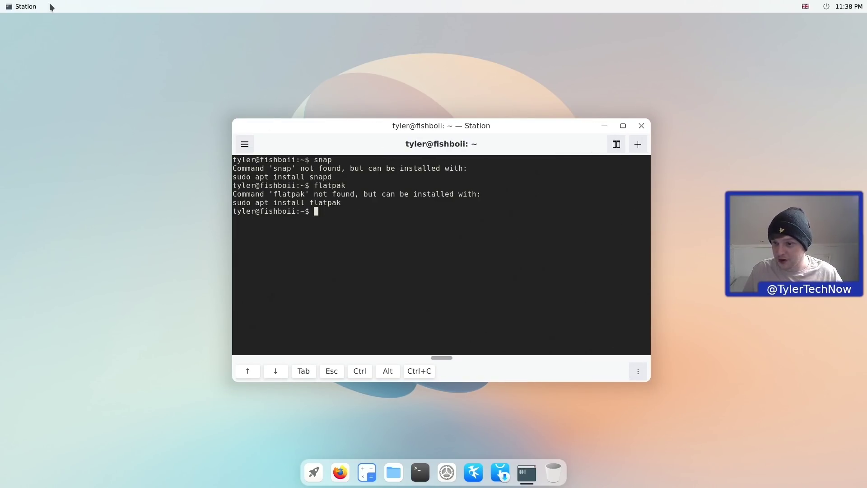
{"action": "left_click_drag", "start_coordinate": [454, 124], "coordinate": [420, 112]}
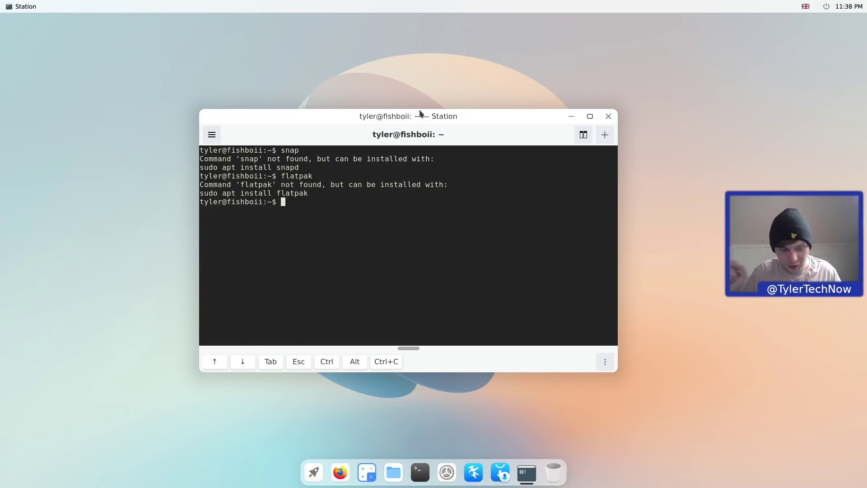
- Enter 'sudo apt install kdenlive gimp', then check the launcher for the new GIMP and Kdenlive entries
{"action": "type", "text": "sudo apt install"}
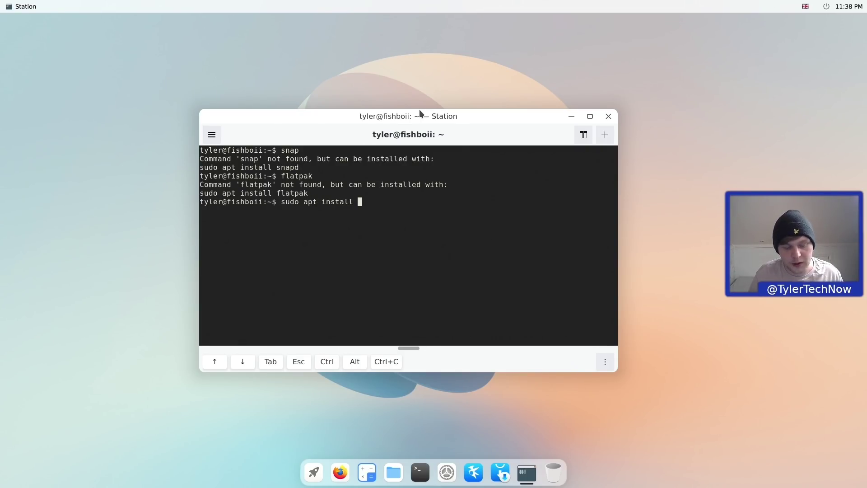
{"action": "type", "text": " kdenlive gimp"}
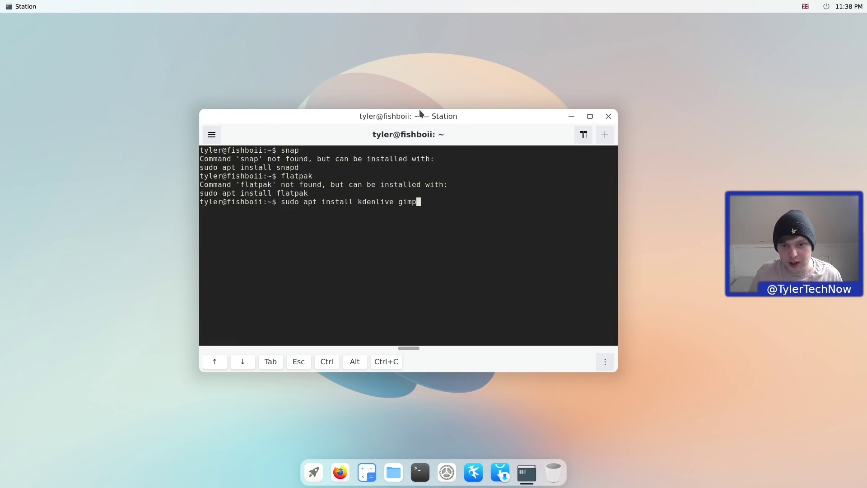
{"action": "left_click", "coordinate": [314, 471]}
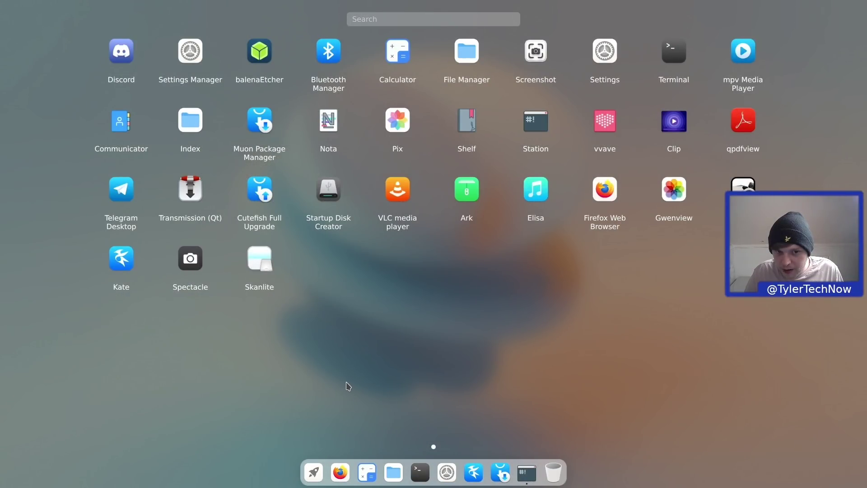
{"action": "left_click", "coordinate": [313, 472]}
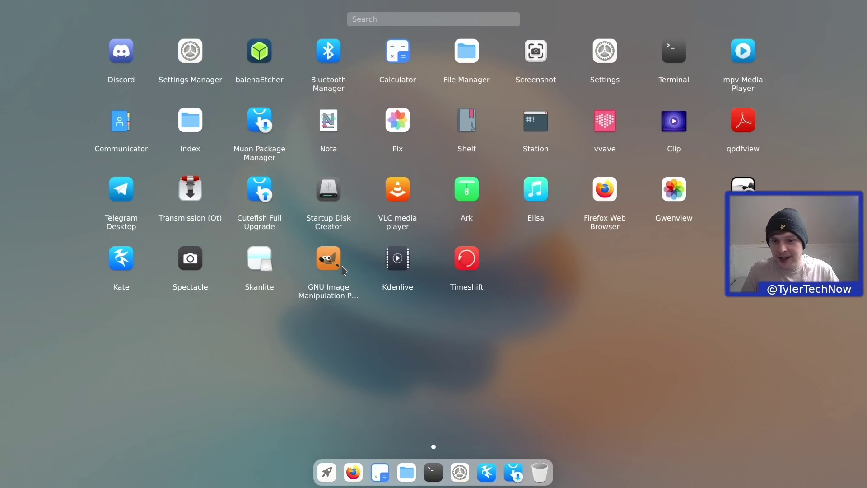
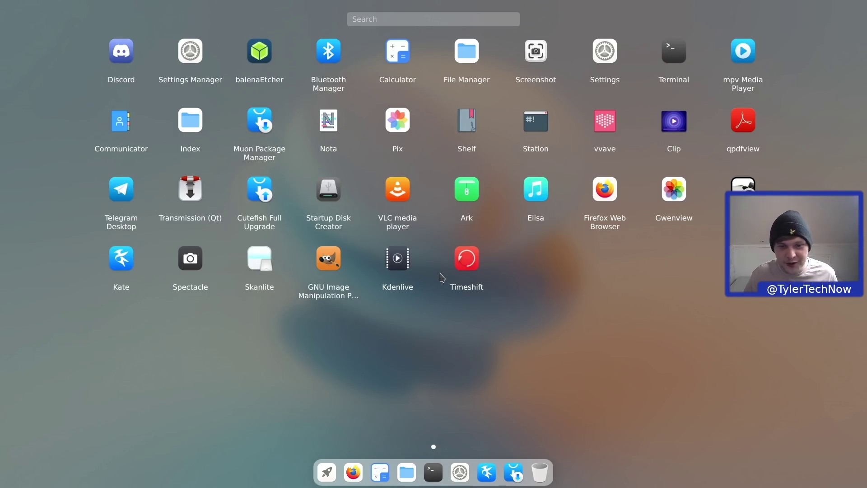
- Launch the newly installed Kdenlive and browse its File, Settings and Help menus
{"action": "left_click", "coordinate": [401, 265]}
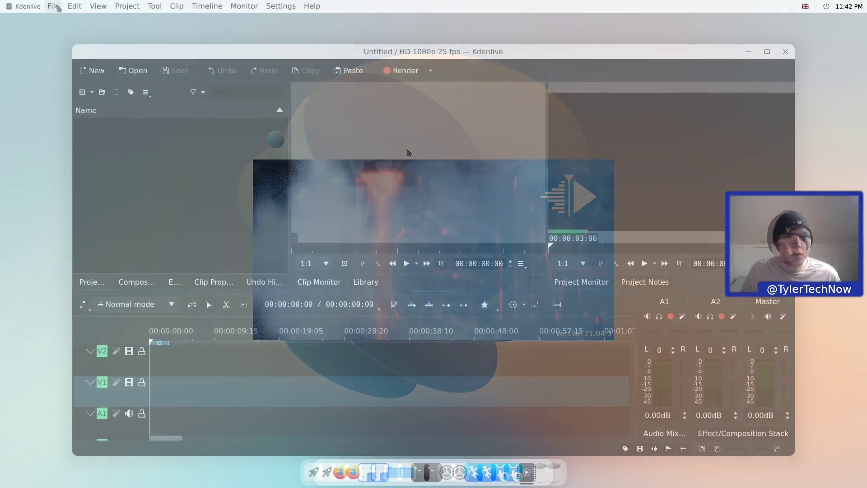
{"action": "left_click", "coordinate": [53, 6]}
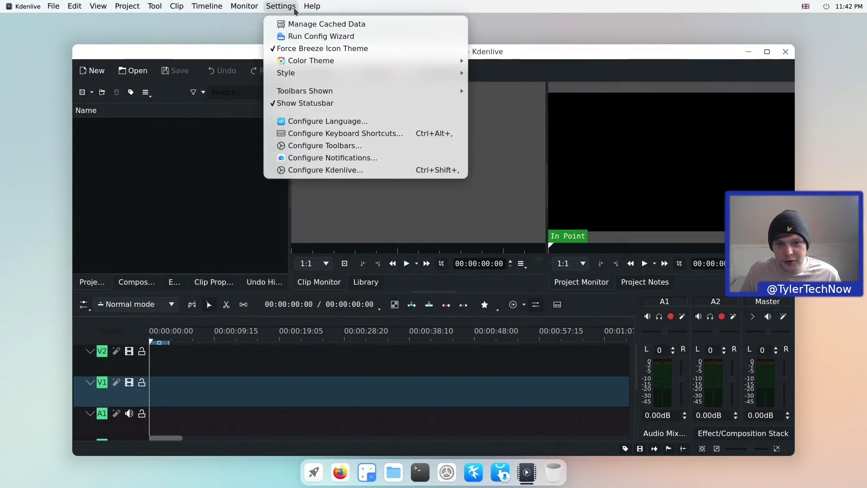
{"action": "mouse_move", "coordinate": [314, 8]}
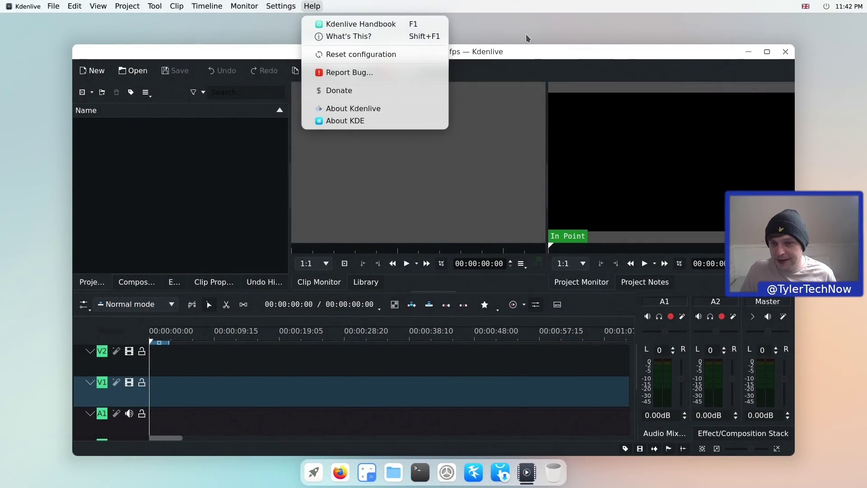
{"action": "left_click", "coordinate": [528, 48]}
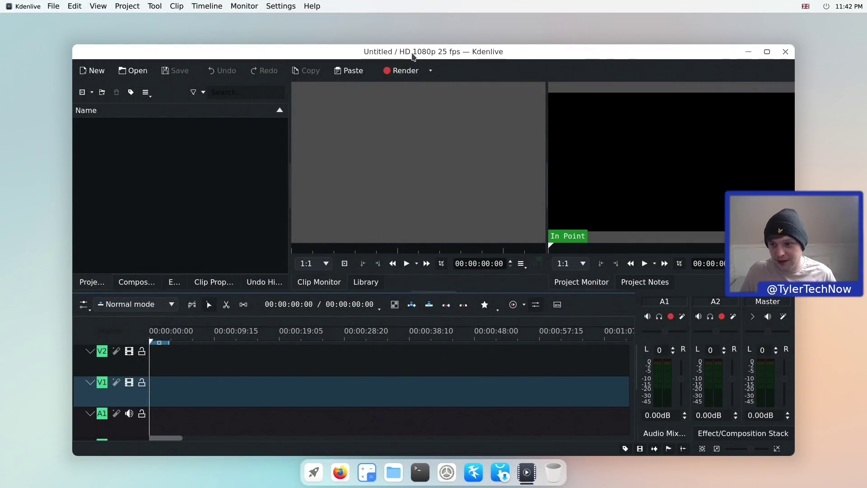
- Move the Kdenlive window higher on screen, then close Kdenlive
{"action": "left_click_drag", "start_coordinate": [410, 55], "coordinate": [418, 30]}
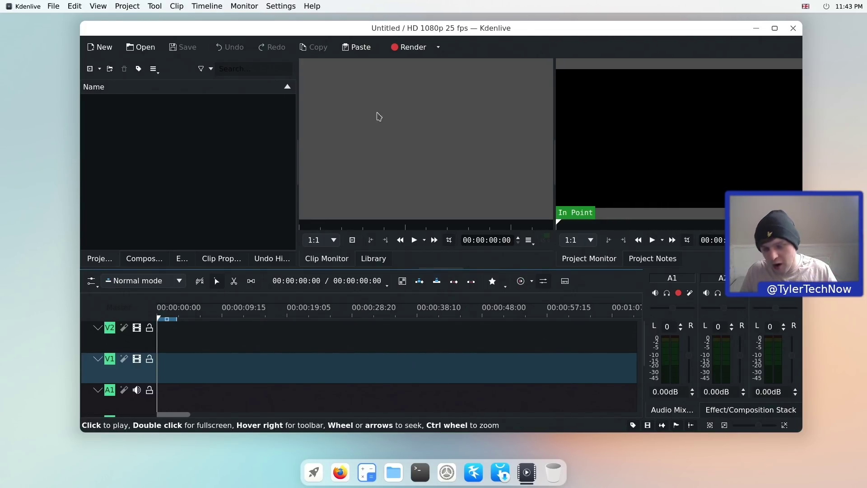
{"action": "mouse_move", "coordinate": [799, 79]}
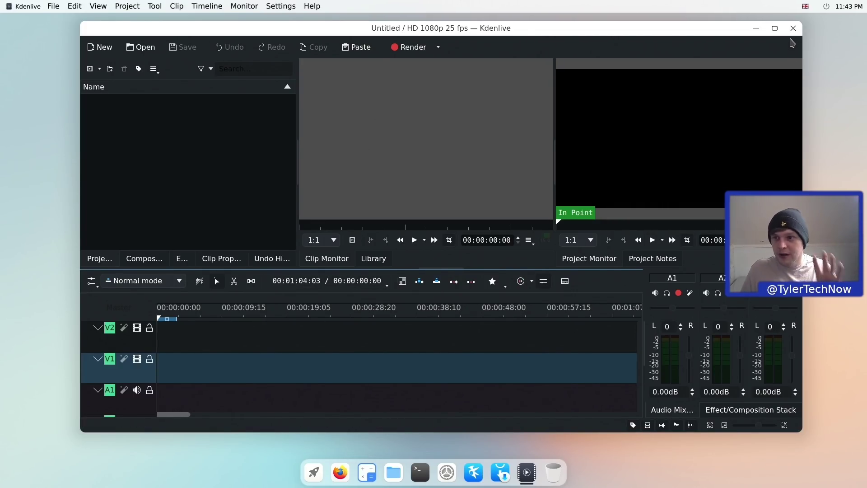
{"action": "left_click", "coordinate": [795, 29]}
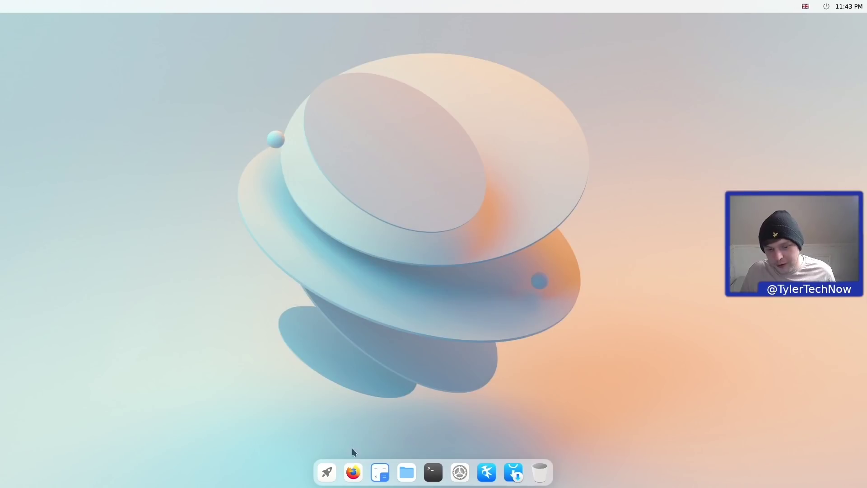
- Capture an 879 × 804 region of the wallpaper artwork and save it to the desktop
{"action": "left_click", "coordinate": [329, 472]}
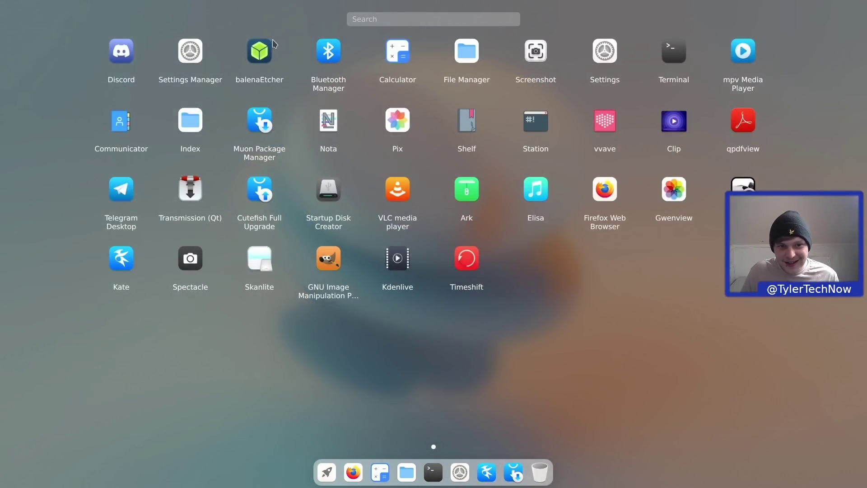
{"action": "left_click", "coordinate": [540, 54]}
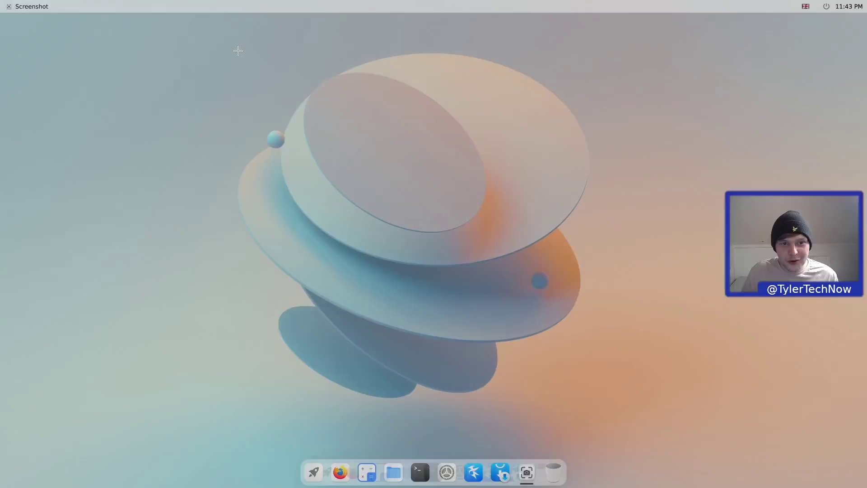
{"action": "mouse_move", "coordinate": [238, 51]}
{"action": "left_mouse_down"}
{"action": "mouse_move", "coordinate": [665, 290]}
{"action": "mouse_move", "coordinate": [700, 398]}
{"action": "mouse_move", "coordinate": [634, 413]}
{"action": "left_mouse_up"}
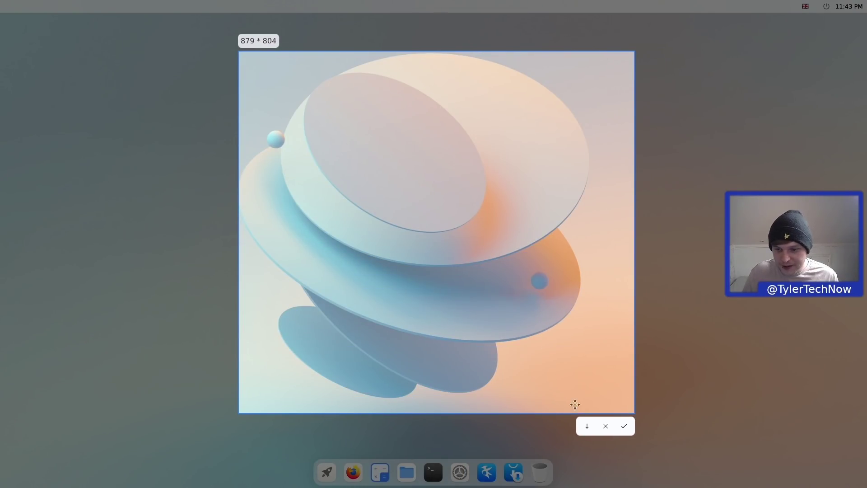
{"action": "left_click", "coordinate": [586, 428]}
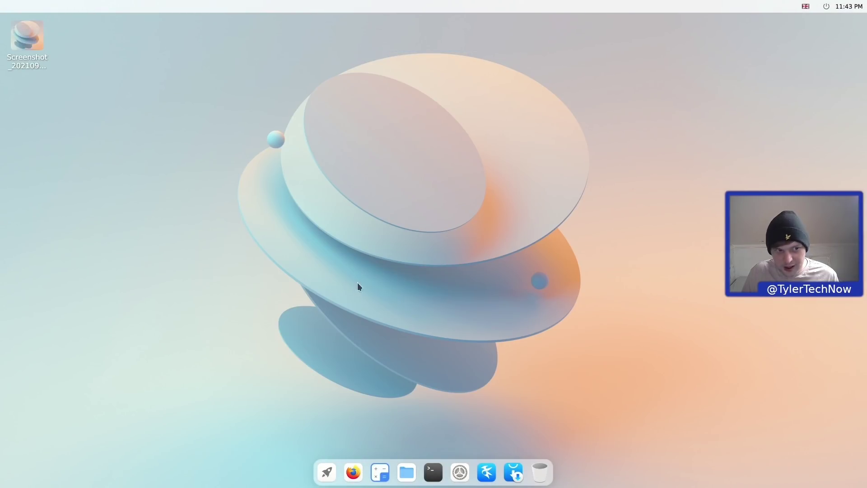
{"action": "left_click_drag", "start_coordinate": [127, 18], "coordinate": [39, 86]}
{"action": "left_click", "coordinate": [231, 119]}
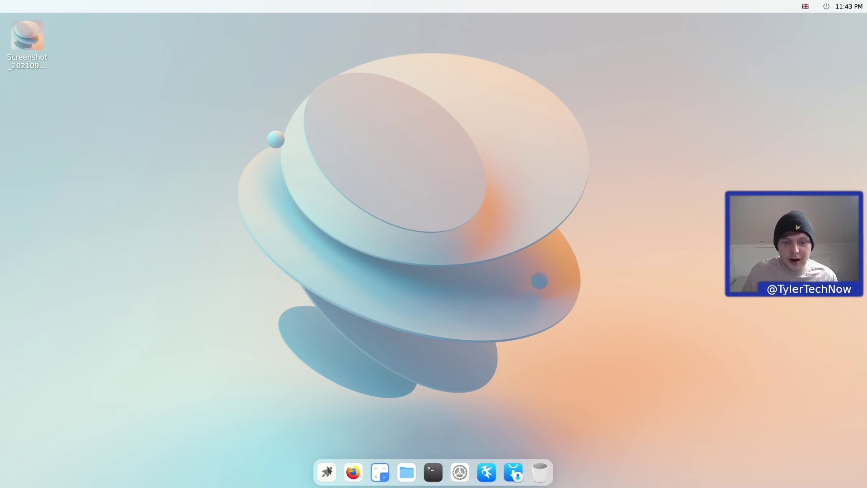
- Take a region screenshot of a large area of the wallpaper
{"action": "left_click", "coordinate": [335, 471]}
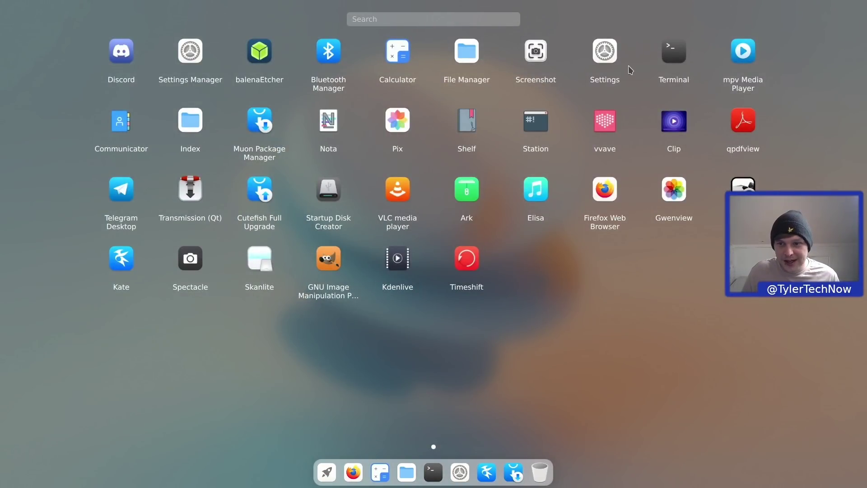
{"action": "left_click", "coordinate": [534, 54]}
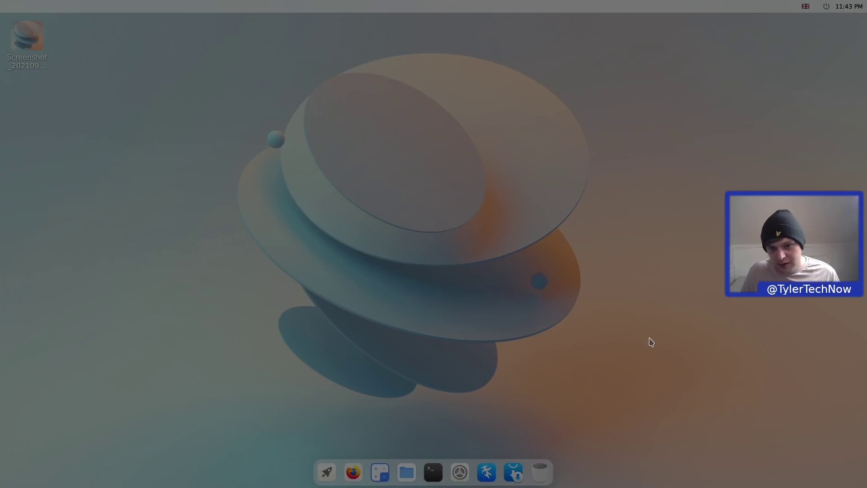
{"action": "left_click_drag", "start_coordinate": [284, 96], "coordinate": [701, 408]}
{"action": "left_click", "coordinate": [691, 421]}
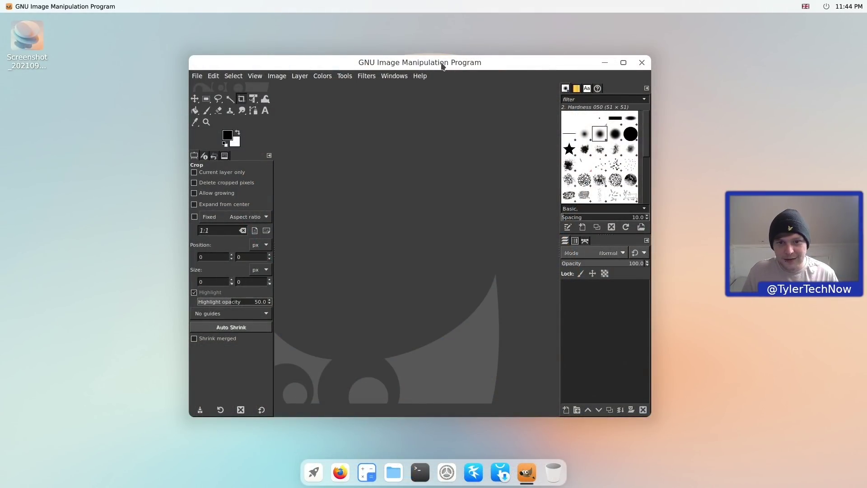
- Paste into GIMP with Ctrl+V, dismiss the empty-clipboard message, and close GIMP
{"action": "key", "text": "ctrl+v"}
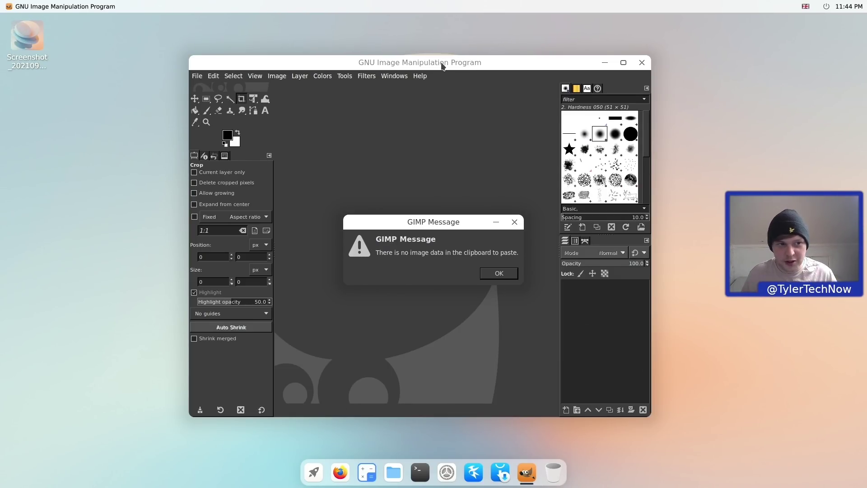
{"action": "left_click", "coordinate": [499, 273]}
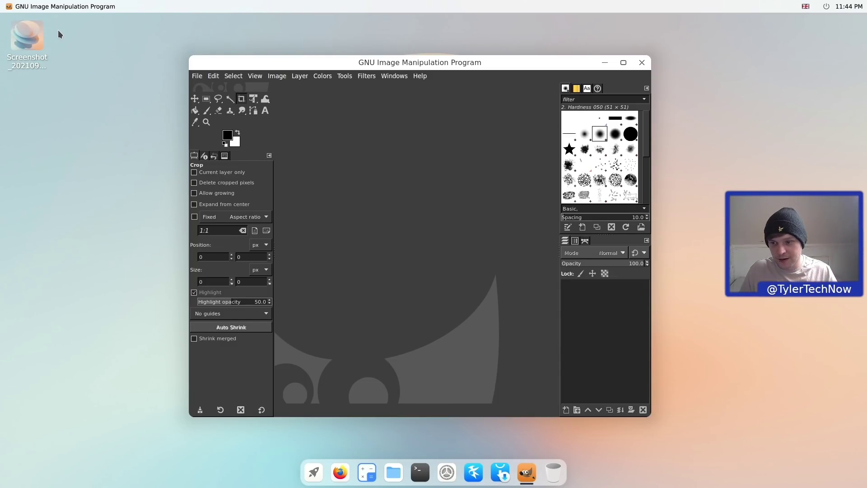
{"action": "left_click", "coordinate": [642, 62]}
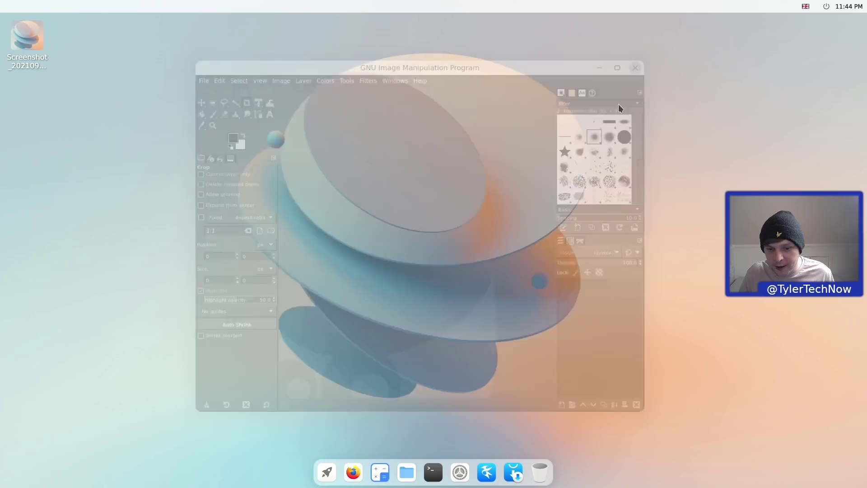
- Launch Timeshift and authenticate with the administrator password
{"action": "left_click", "coordinate": [327, 472]}
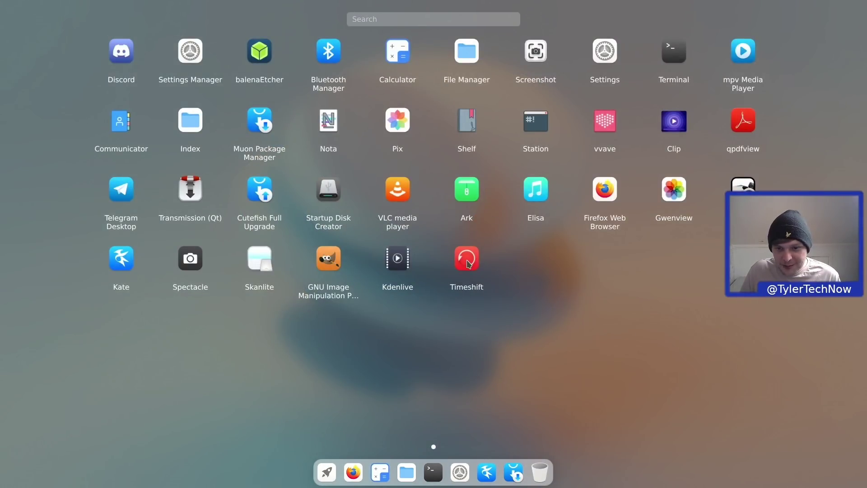
{"action": "left_click", "coordinate": [468, 263]}
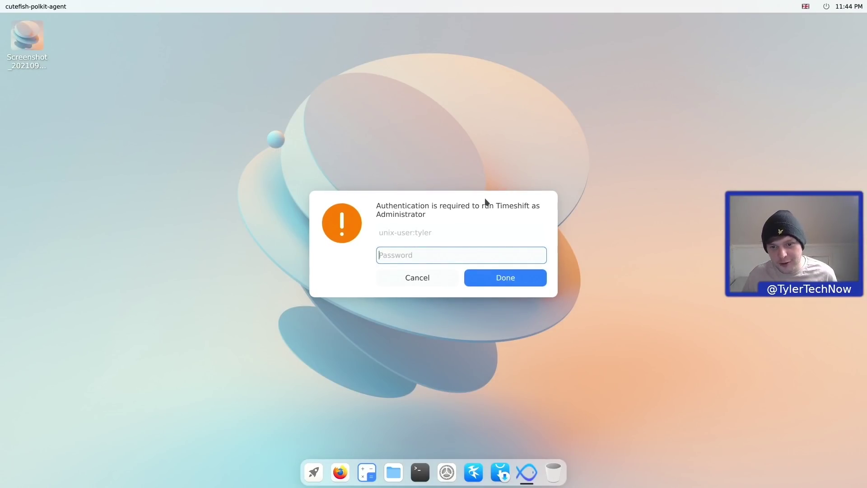
{"action": "type", "text": "********"}
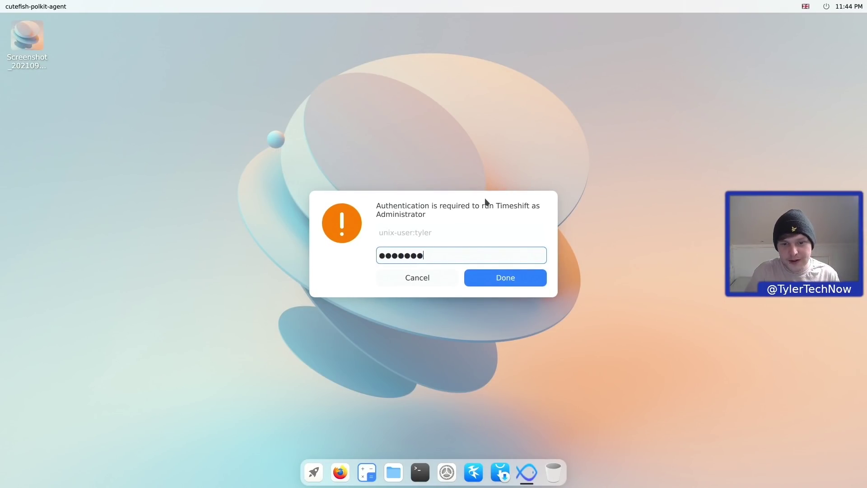
{"action": "key", "text": "Return"}
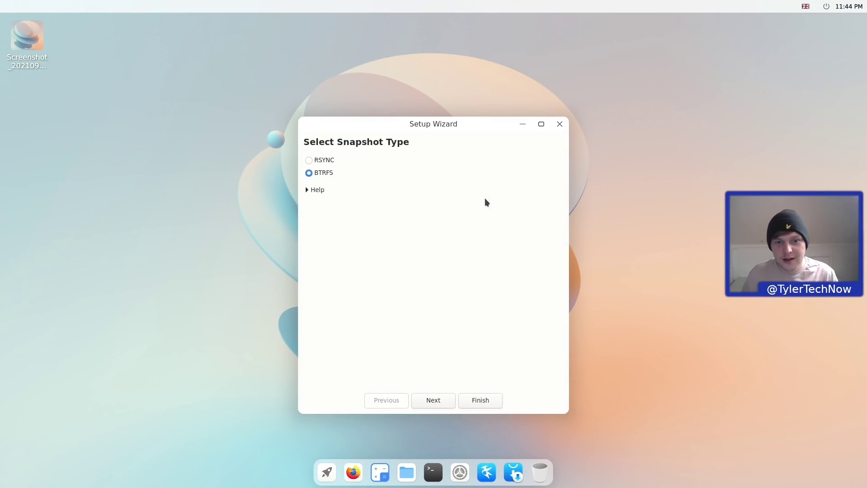
- Finish the Timeshift setup with BTRFS daily snapshots and create a first snapshot
{"action": "left_click", "coordinate": [440, 400]}
{"action": "left_click", "coordinate": [440, 400]}
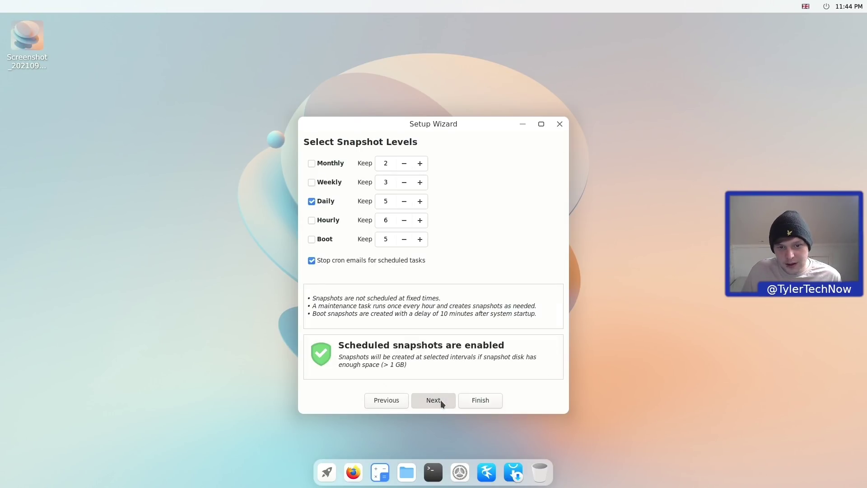
{"action": "left_click", "coordinate": [440, 400]}
{"action": "left_click", "coordinate": [440, 399]}
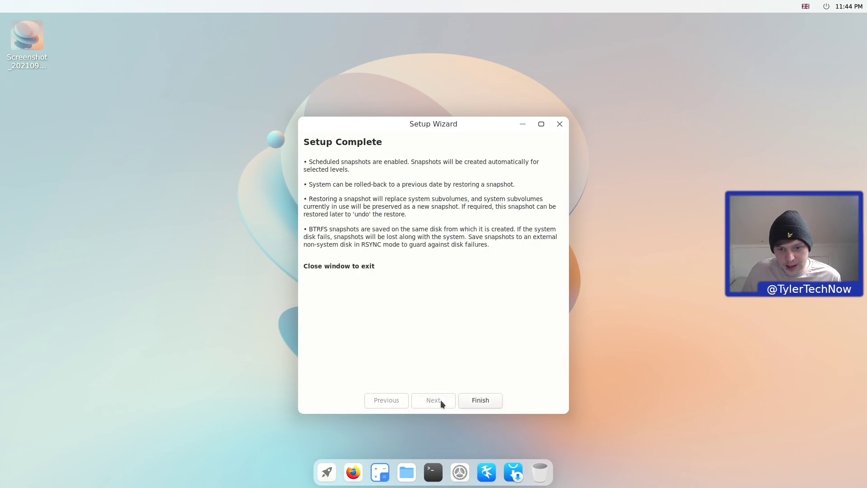
{"action": "left_click", "coordinate": [473, 401]}
{"action": "left_click", "coordinate": [274, 142]}
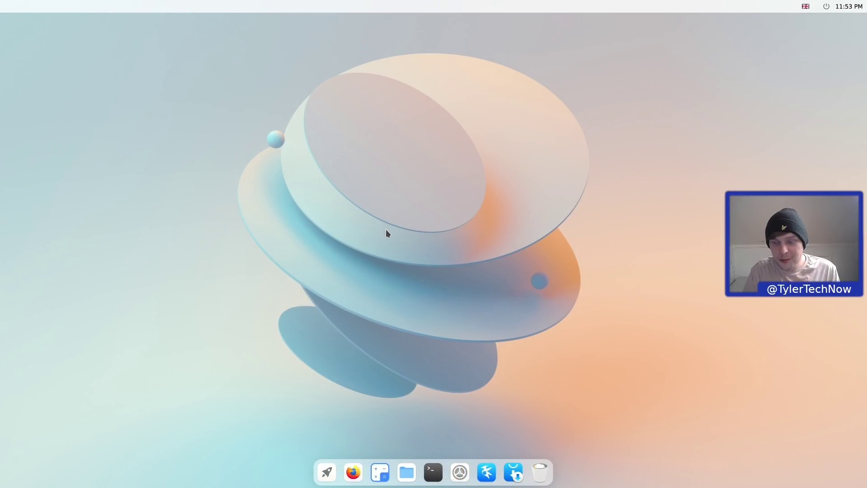
{"action": "left_click", "coordinate": [326, 471]}
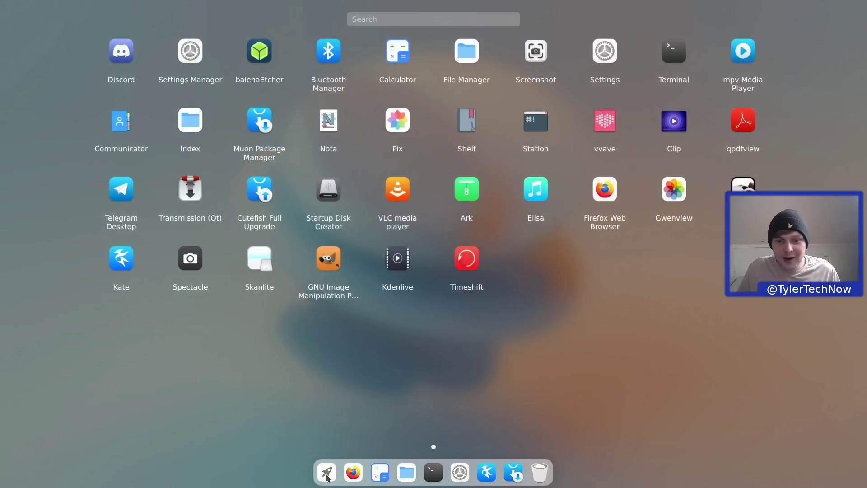
{"action": "right_click", "coordinate": [405, 186]}
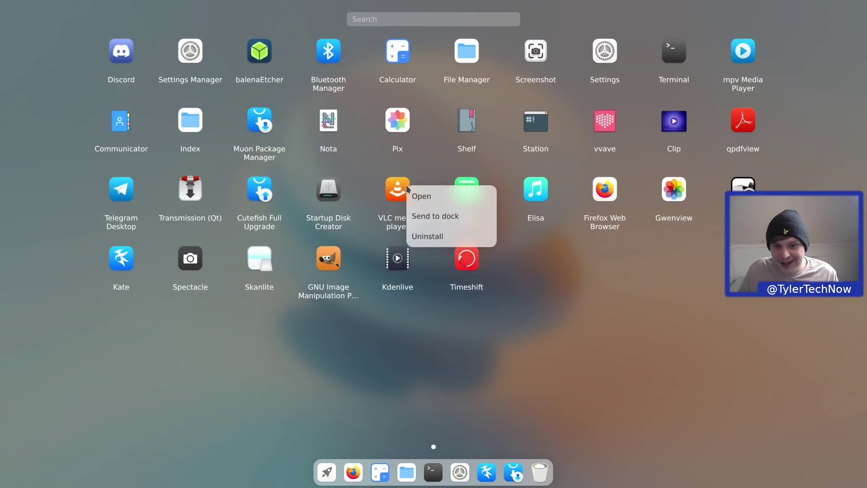
{"action": "left_click", "coordinate": [428, 242]}
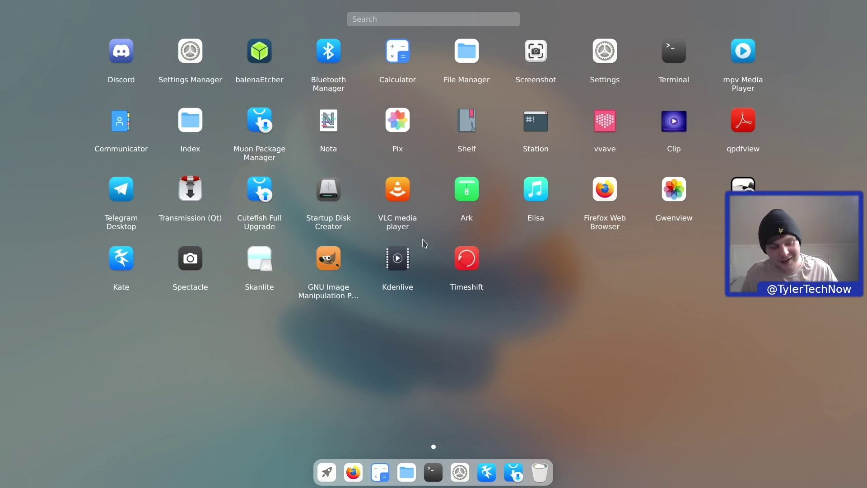
{"action": "left_click", "coordinate": [424, 244]}
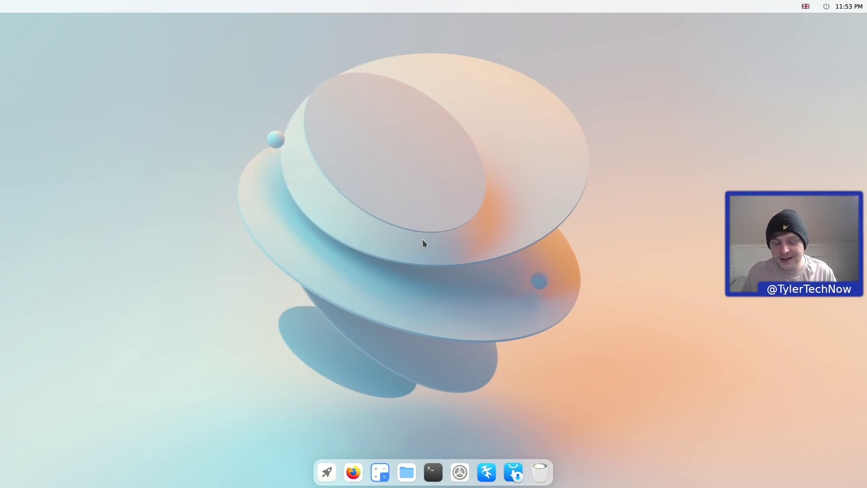